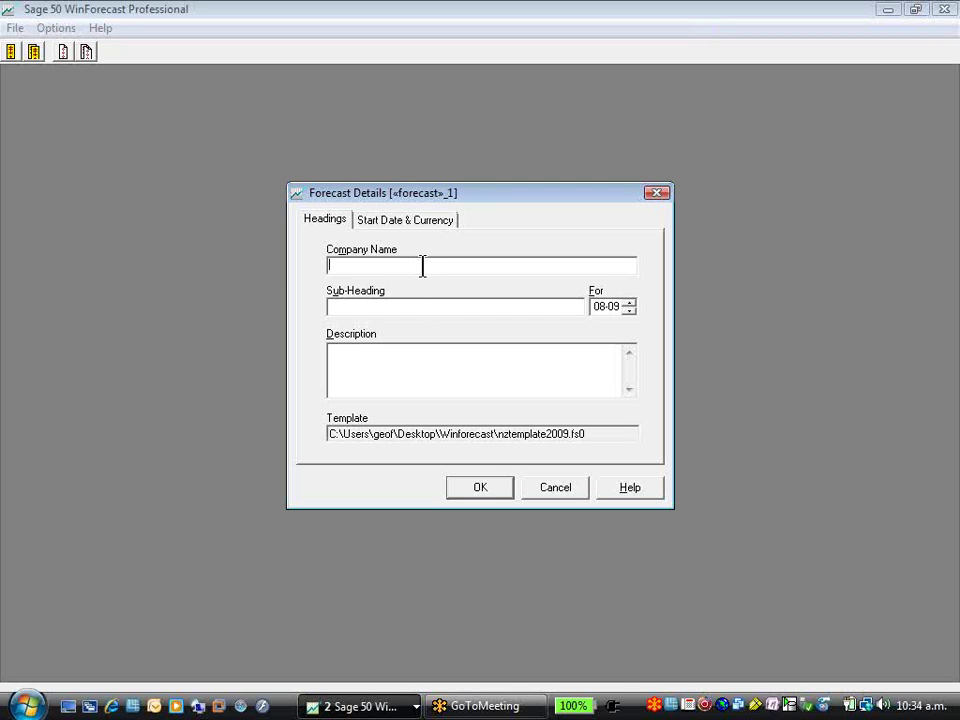
- Fill in the forecast headings: company 'Demo', sub-heading 'Topic', description 'demo forecast'
text(DEMO)
key(BackSpace)
key(BackSpace)
key(BackSpace)
text(emo)
key(Tab)
text(Topic)
click(388, 359)
text(demo forecast)
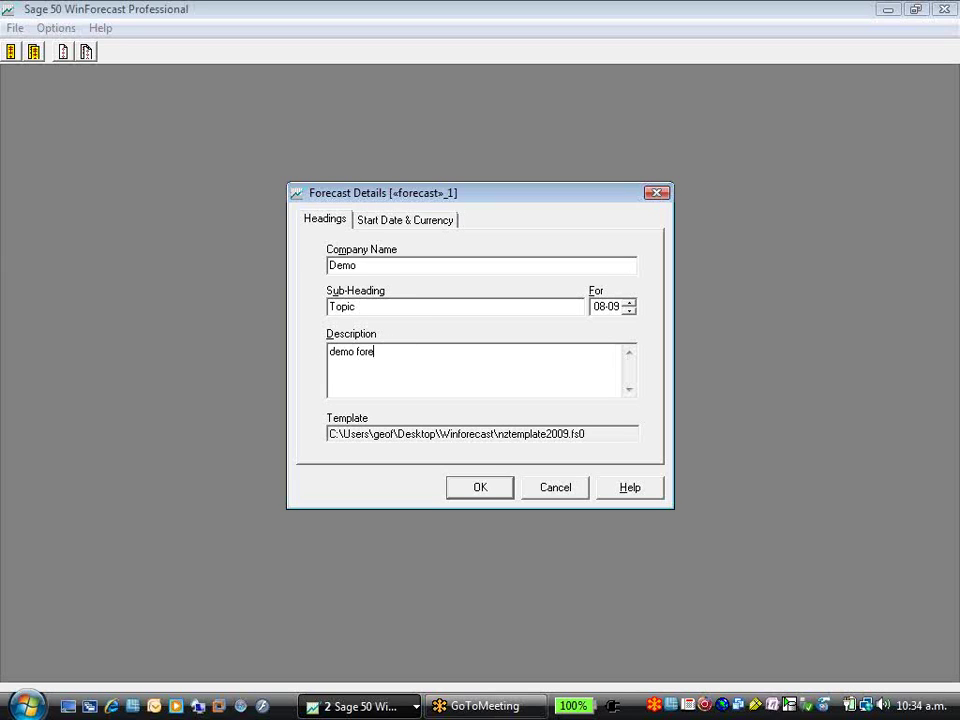
- Set the forecast to start April 2009 for 1 year with $ currency, and confirm
click(420, 221)
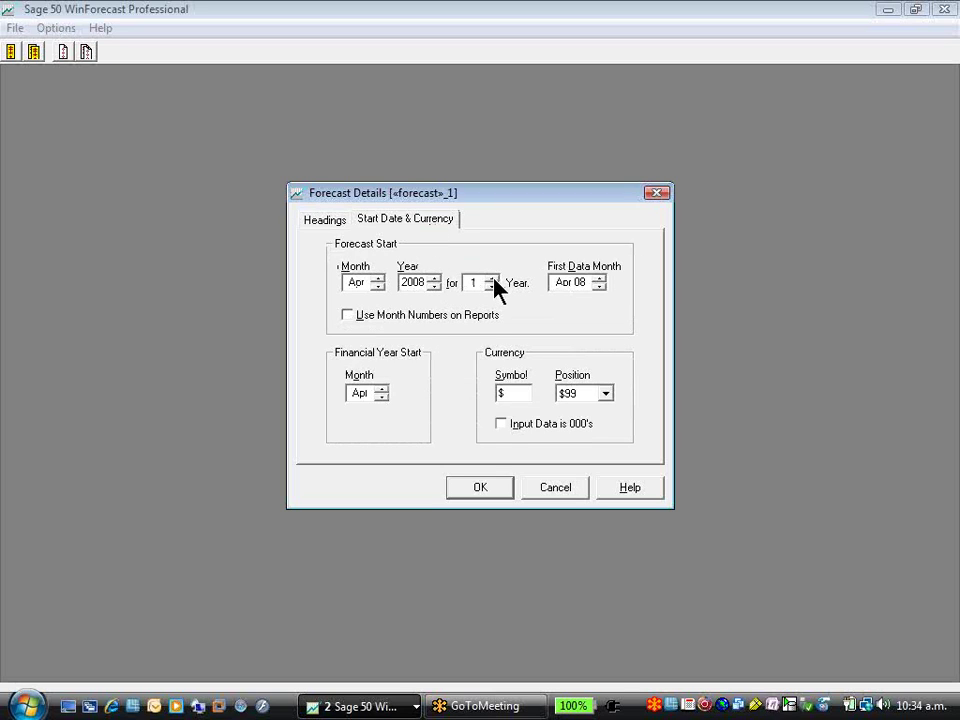
click(434, 278)
click(491, 279)
click(491, 287)
double_click(512, 392)
click(485, 490)
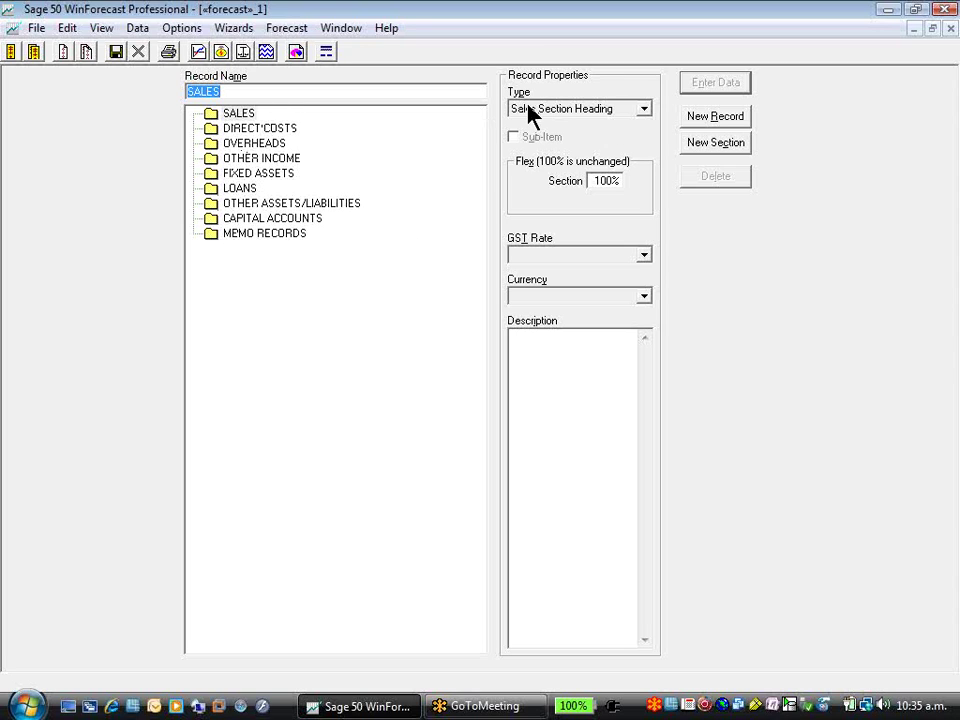
click(288, 130)
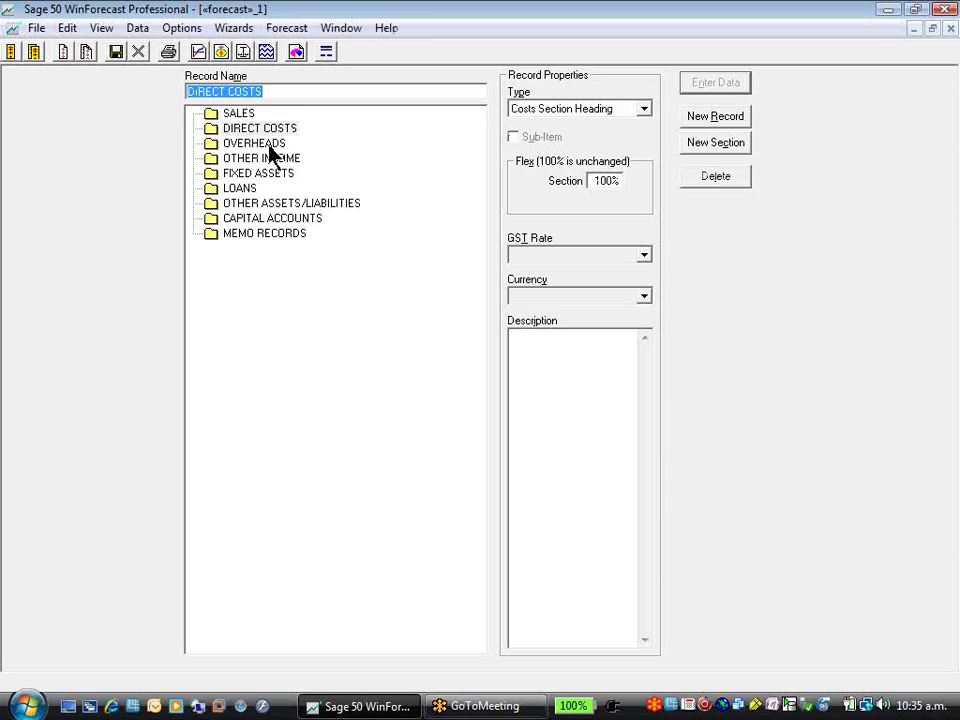
click(269, 146)
click(251, 163)
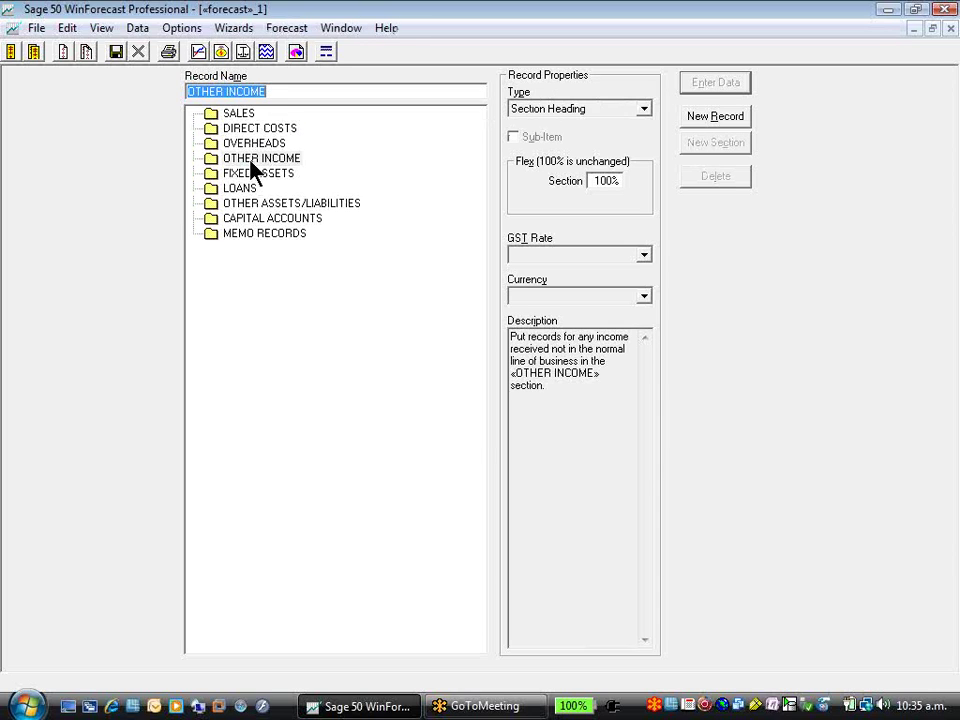
click(250, 176)
click(248, 189)
click(245, 204)
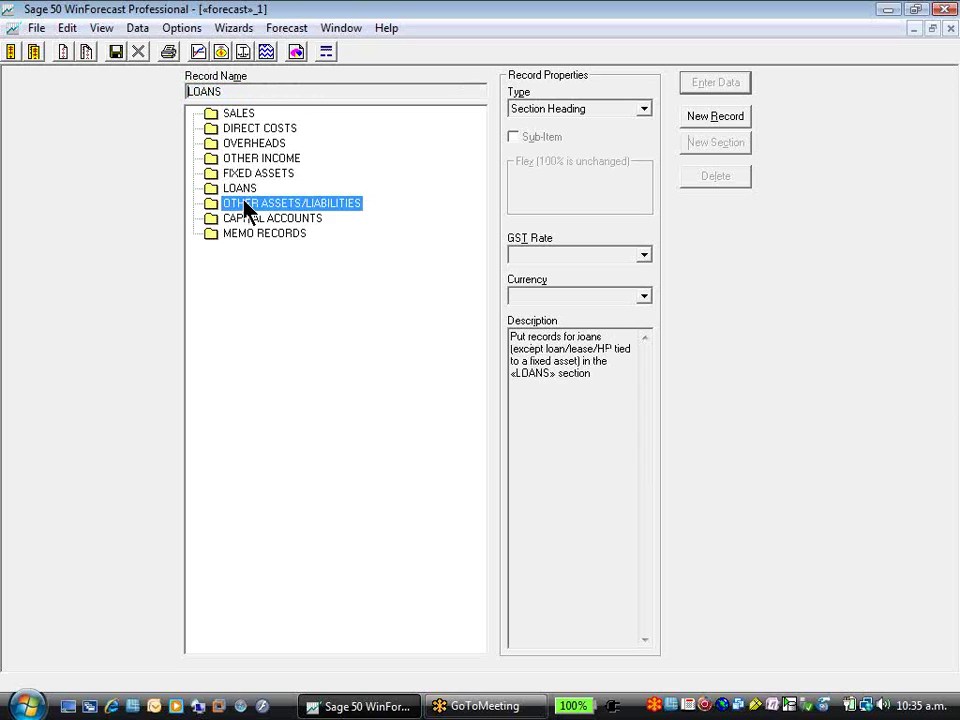
click(249, 220)
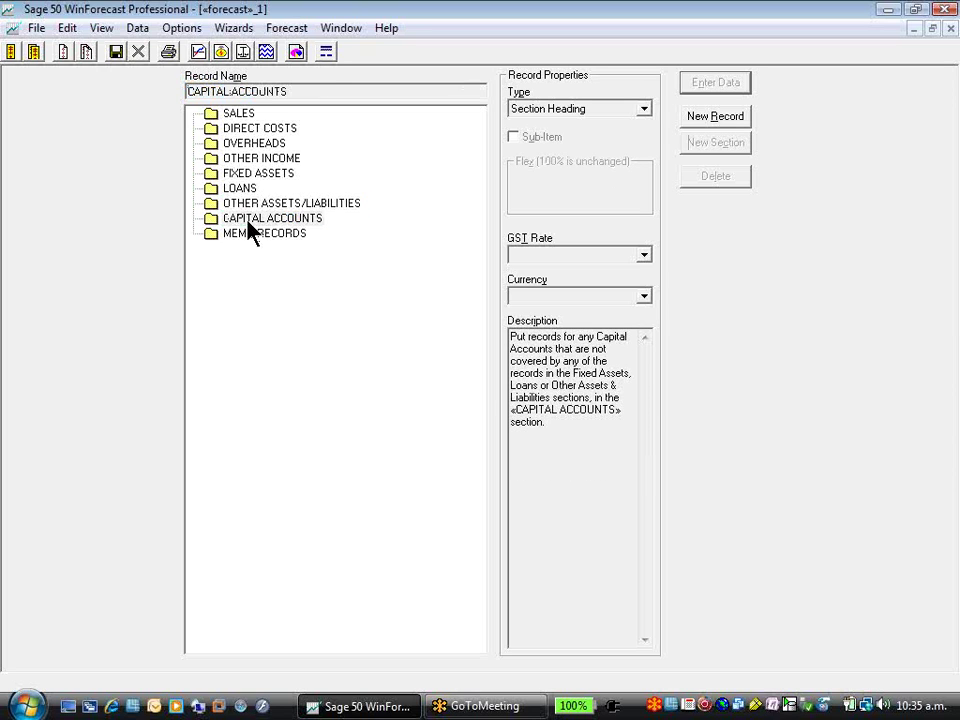
click(245, 114)
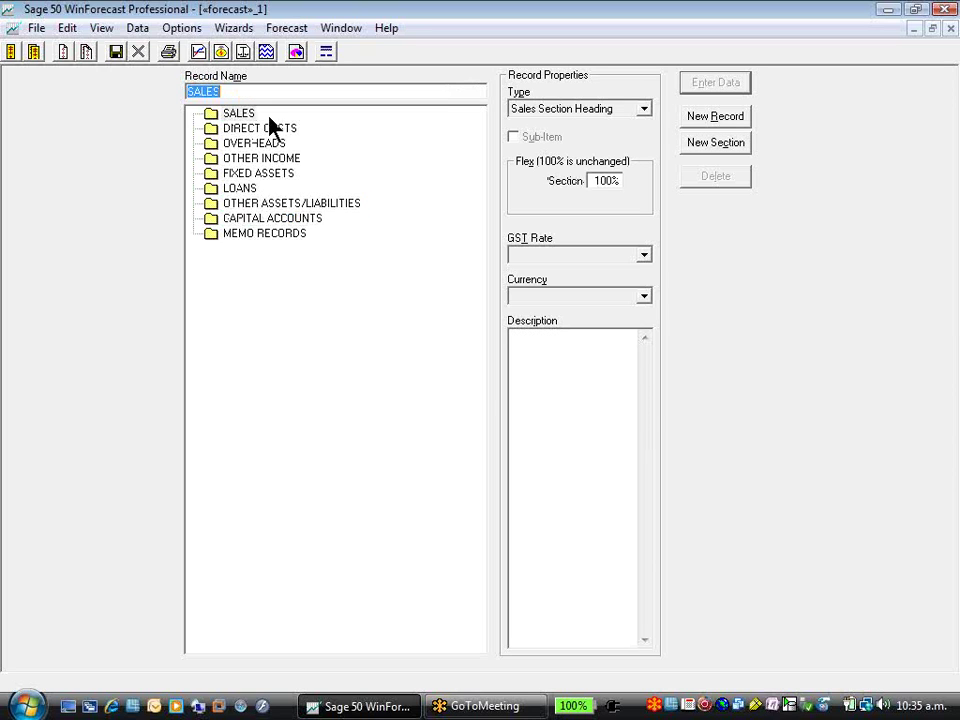
- Add a new section named REVENUE below SALES
click(709, 147)
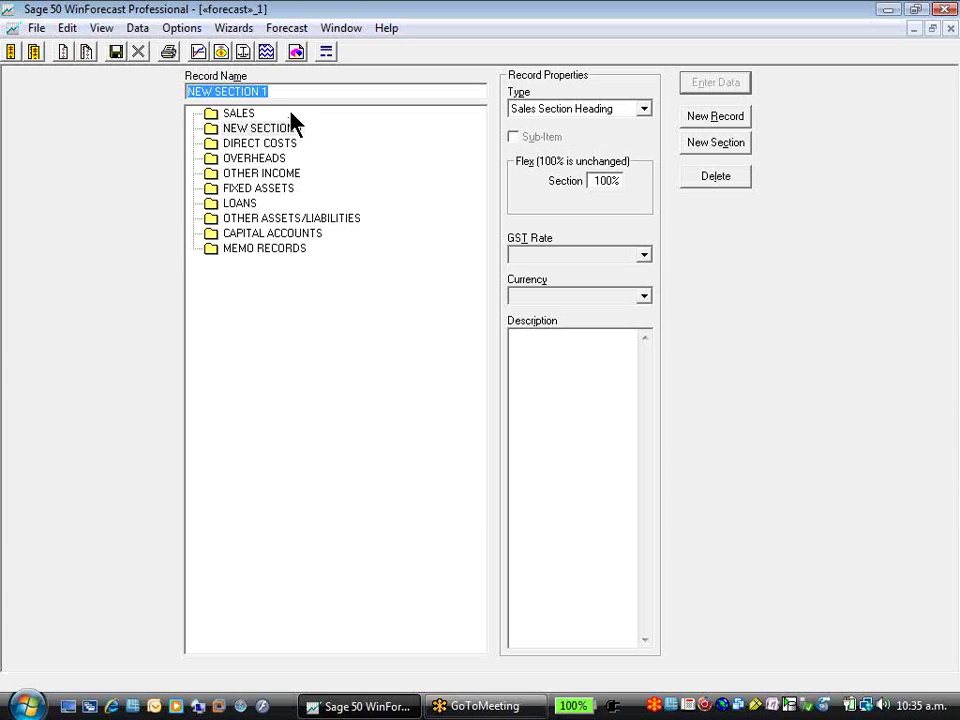
text(P)
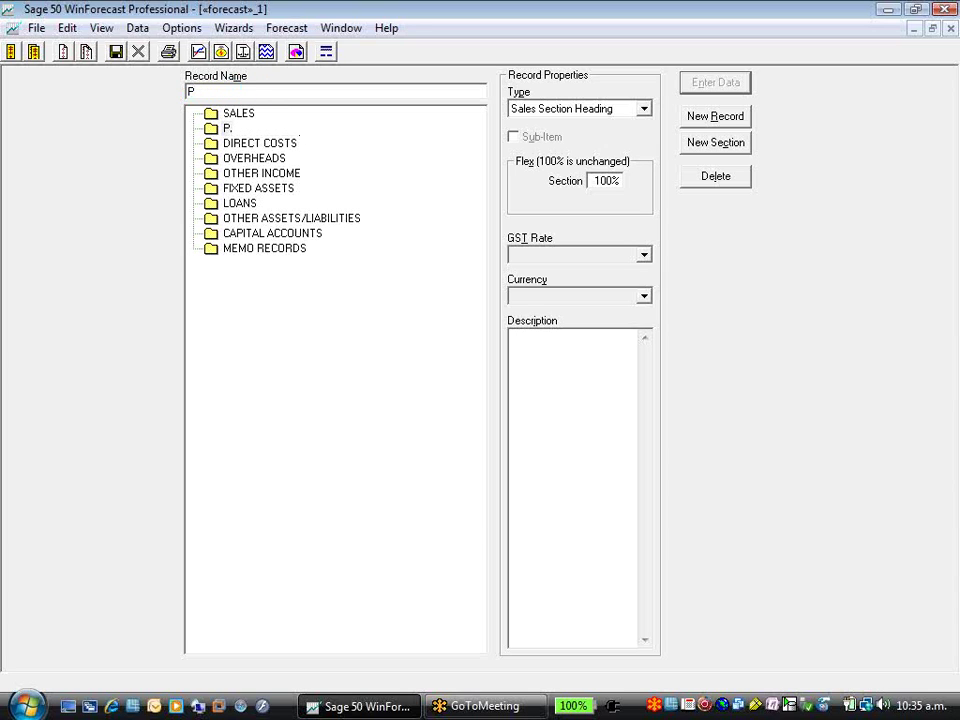
text(EVENUE)
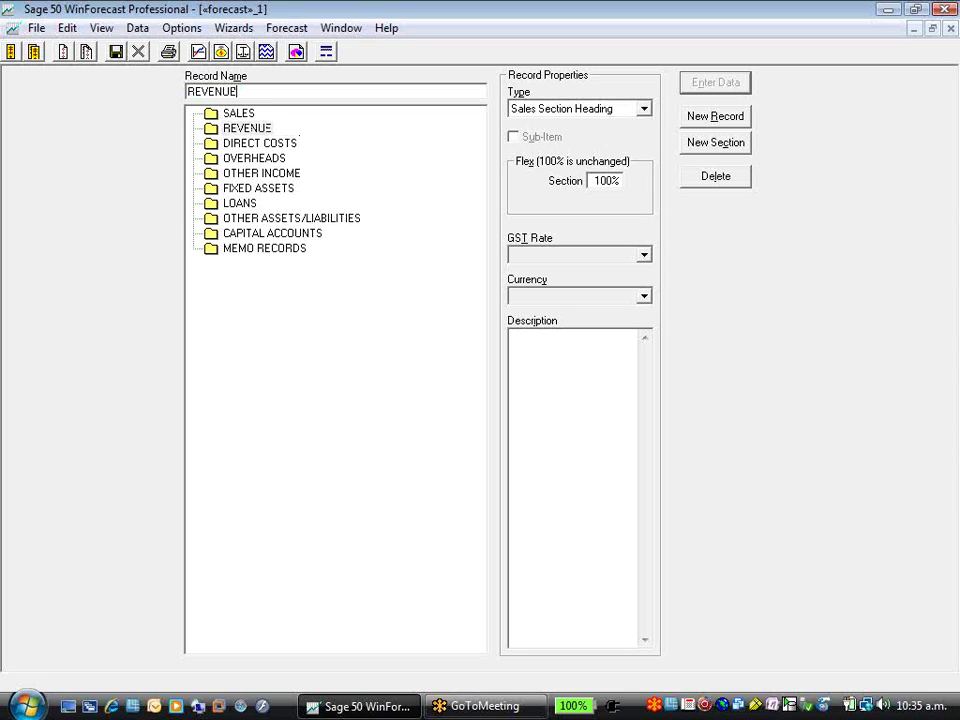
click(242, 115)
click(246, 143)
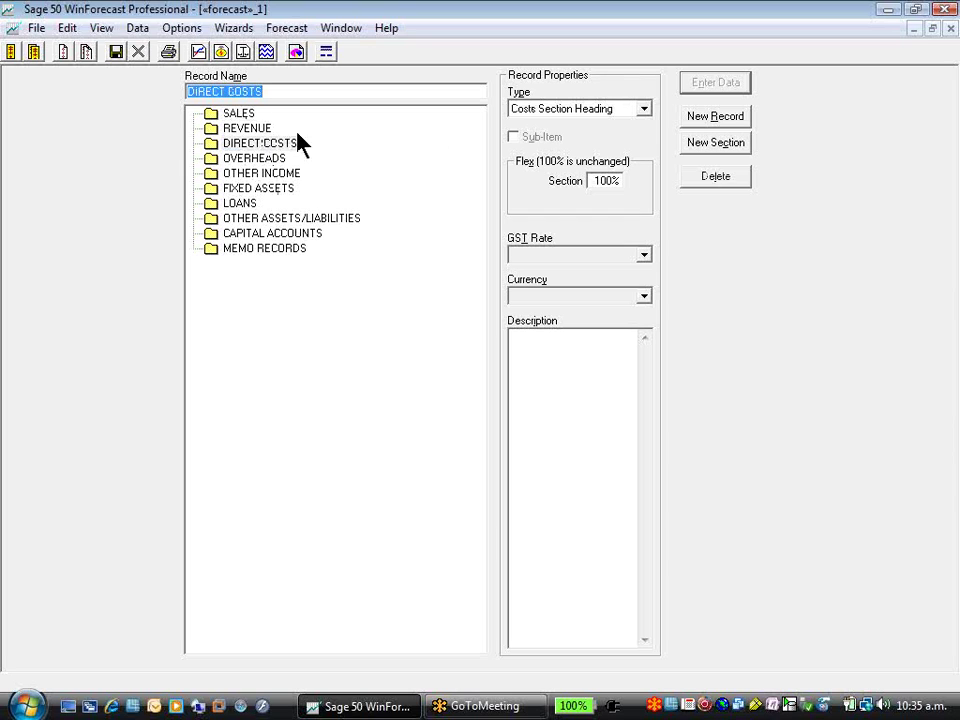
- Give the SALES section the description 'SALES OF Company A'
click(244, 118)
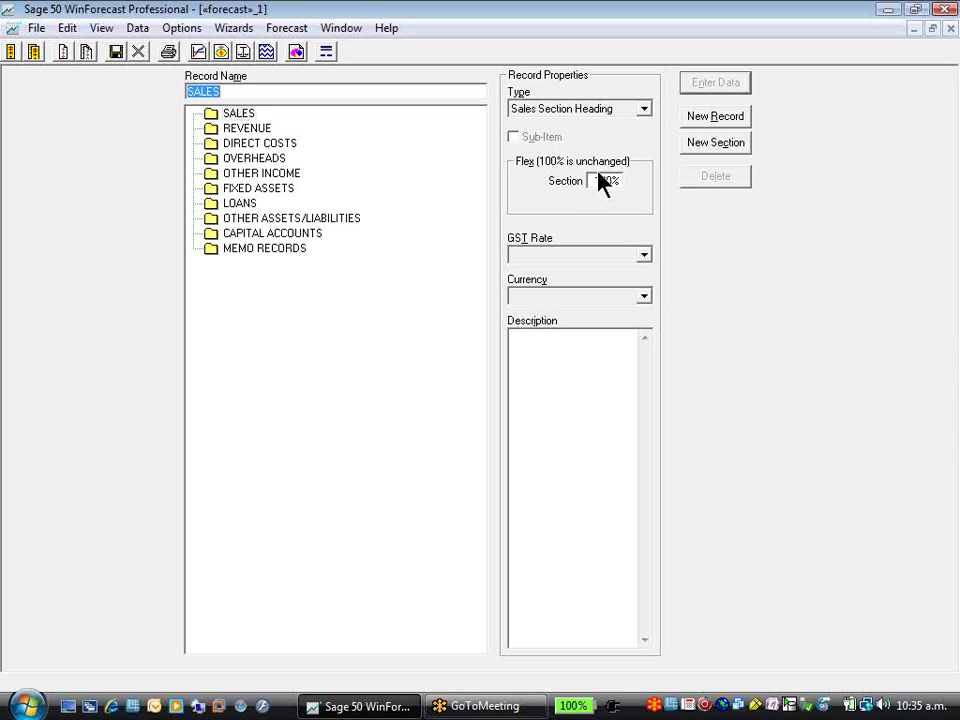
click(557, 350)
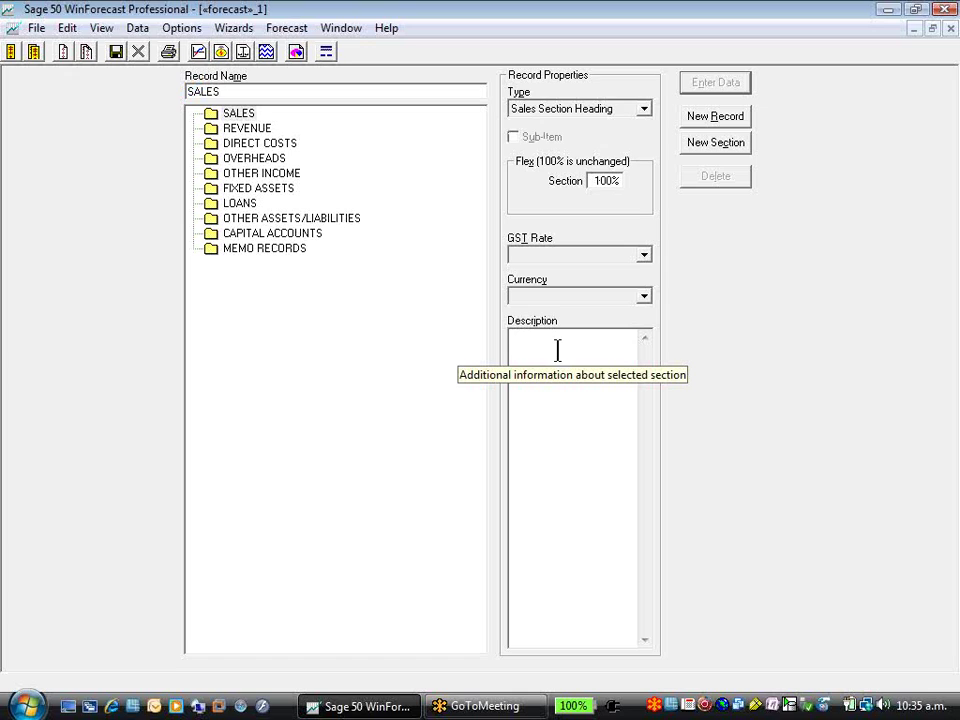
text(SALES OF)
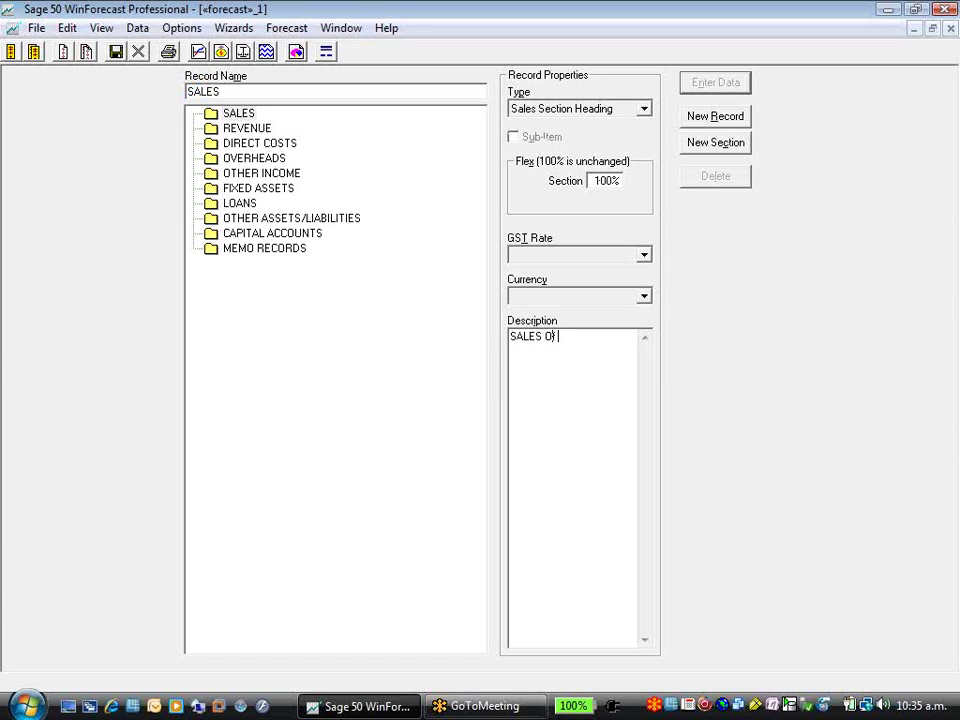
text( Company A)
click(242, 129)
click(238, 114)
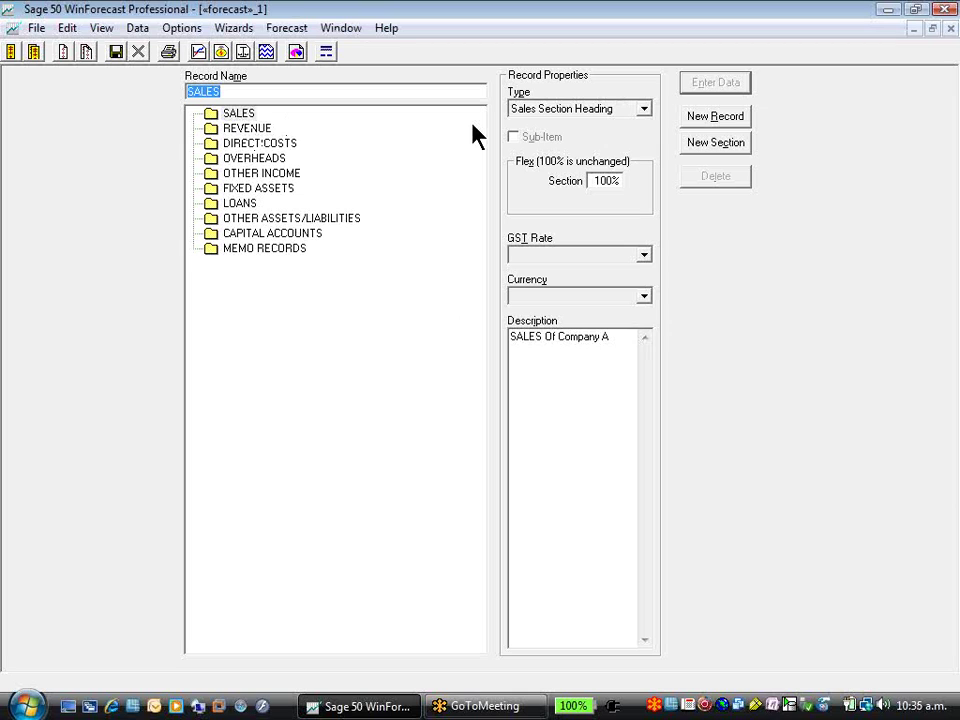
- Add a Product record under SALES with type Income and the Standard GST rate
click(745, 120)
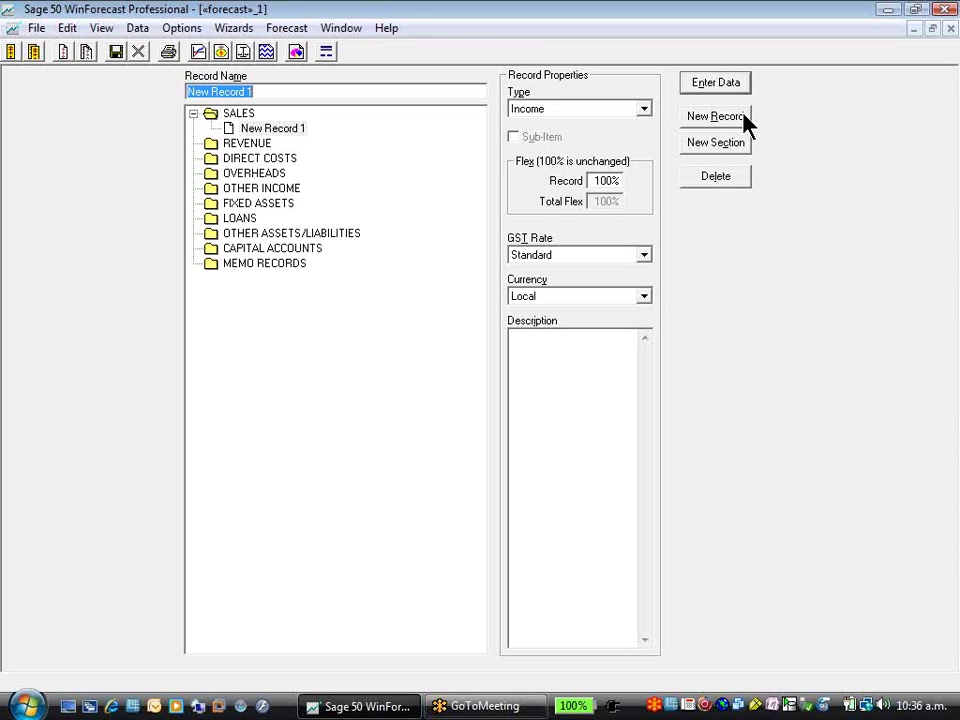
text(Product)
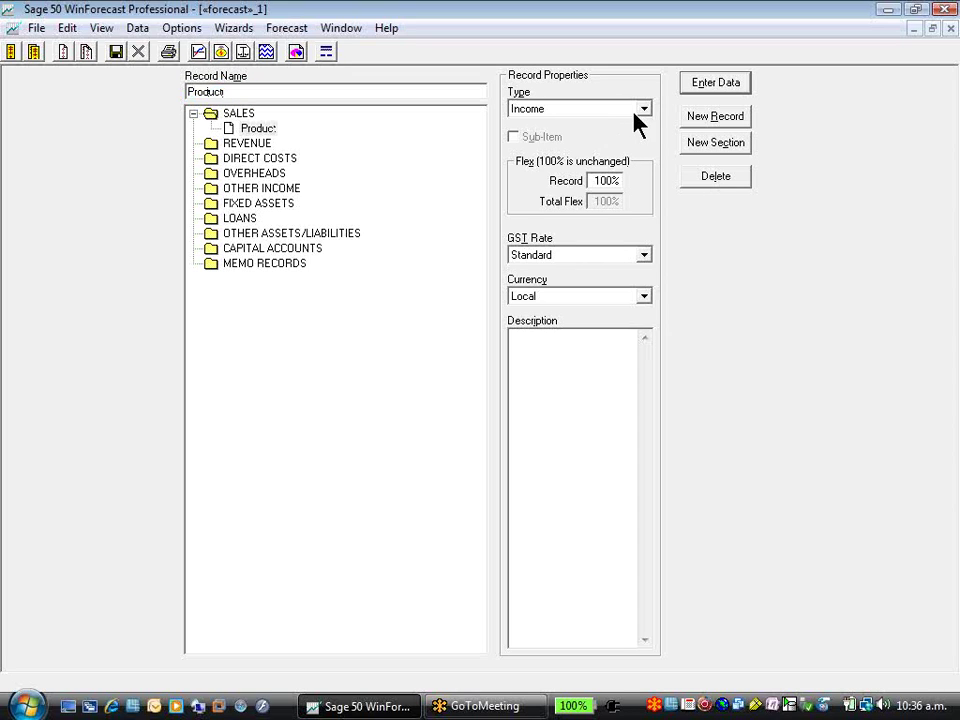
click(268, 129)
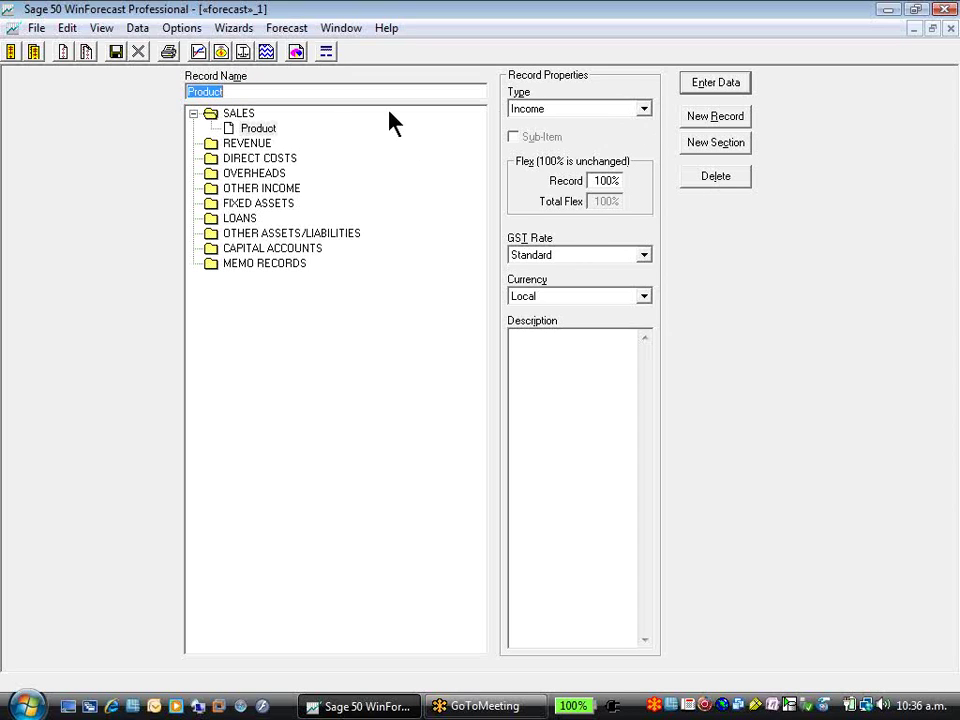
click(643, 110)
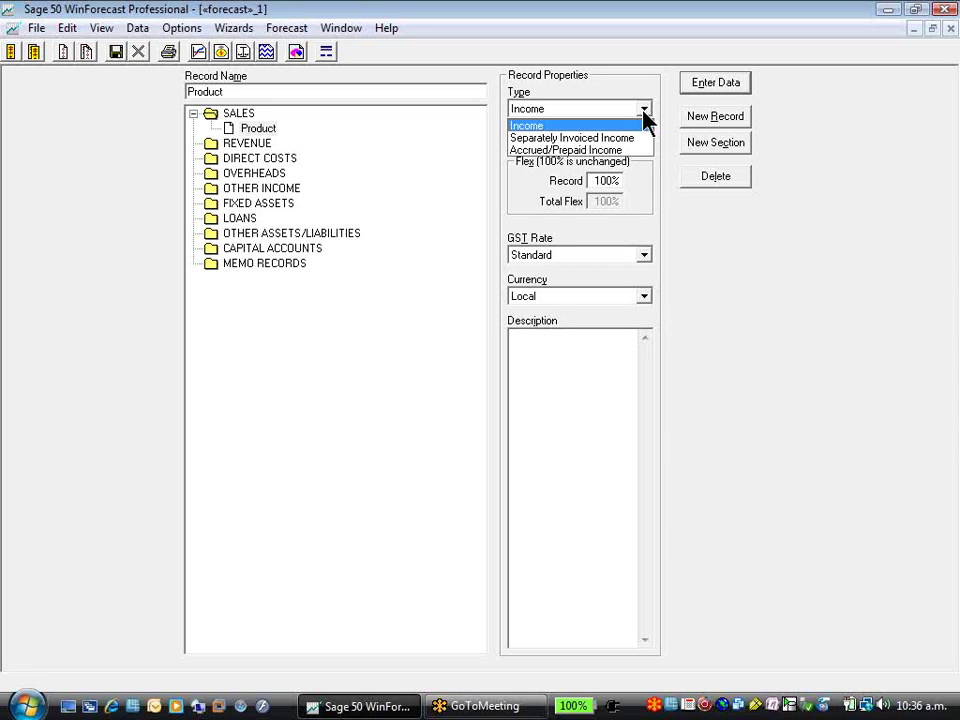
click(647, 263)
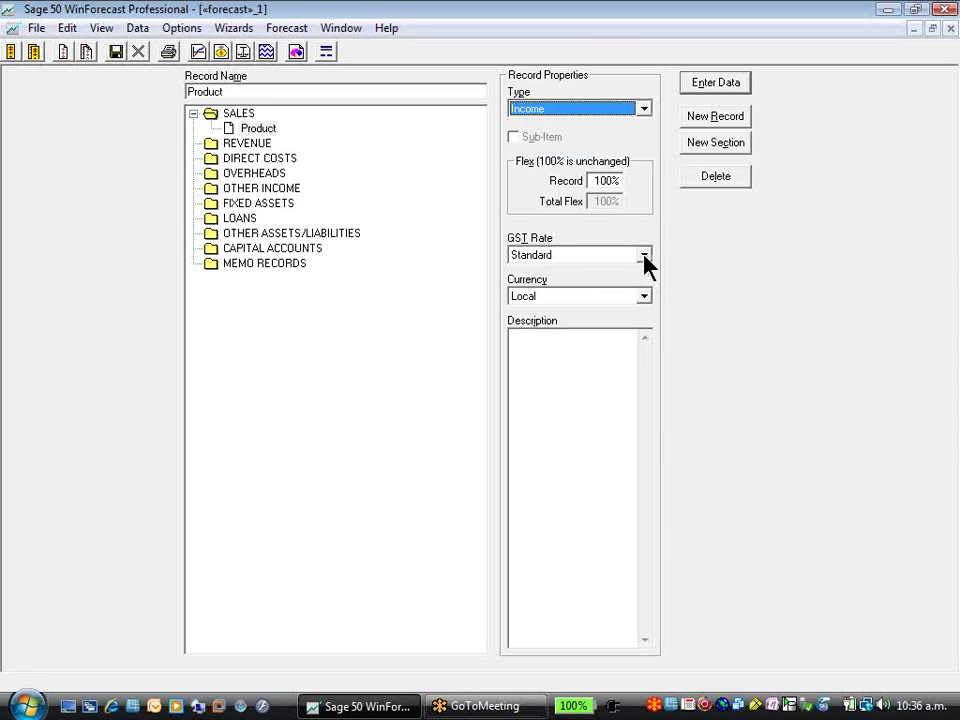
click(645, 262)
click(645, 262)
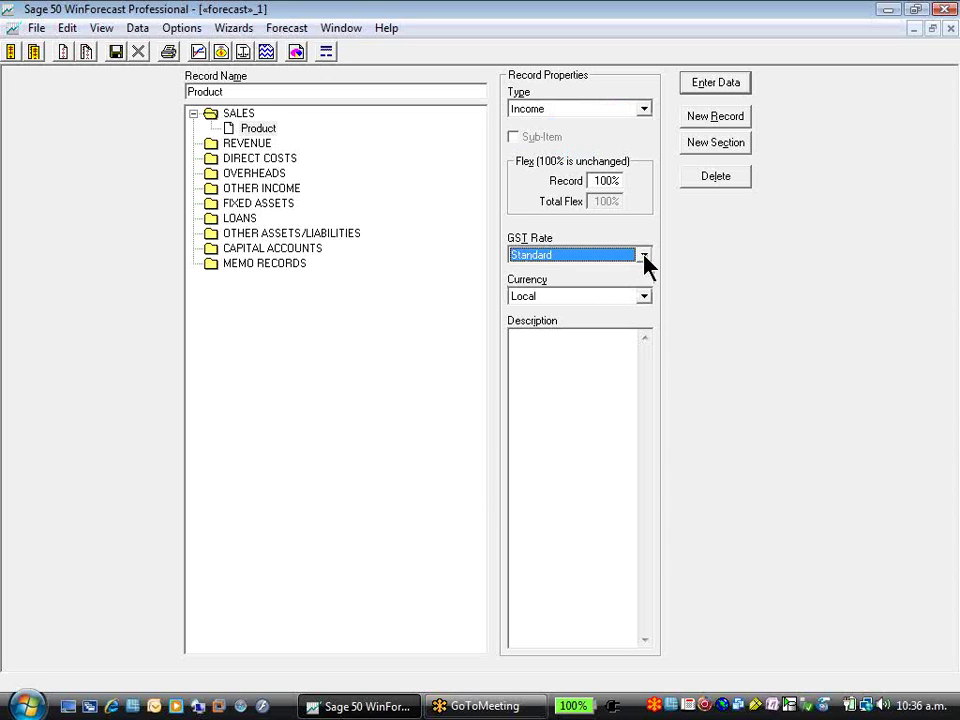
- Review the forecast's GST Rates & Details without making changes
click(182, 29)
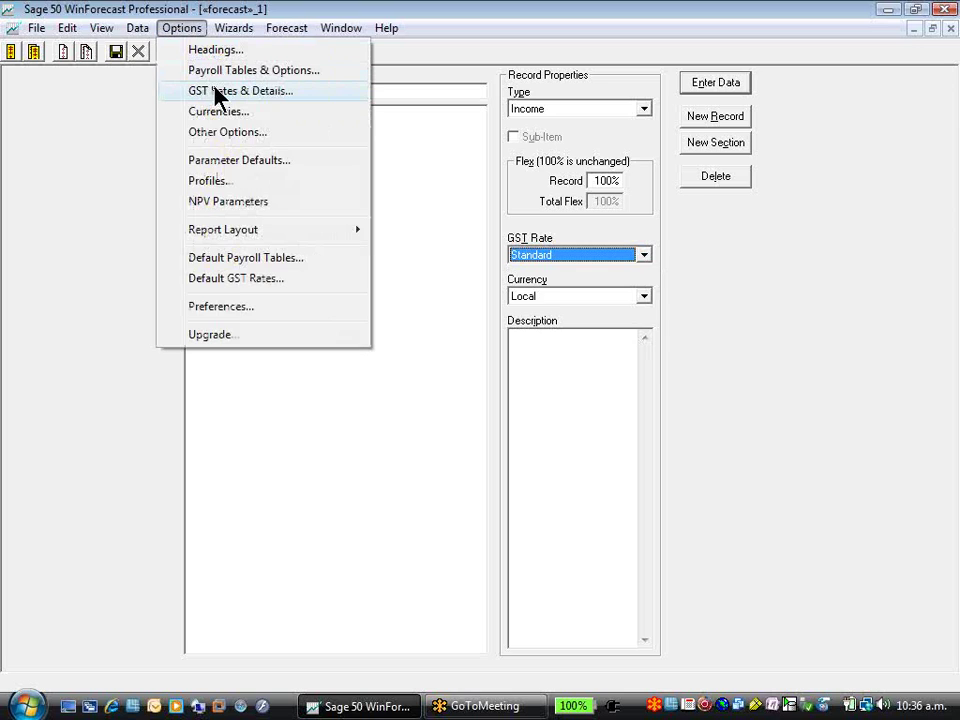
click(216, 90)
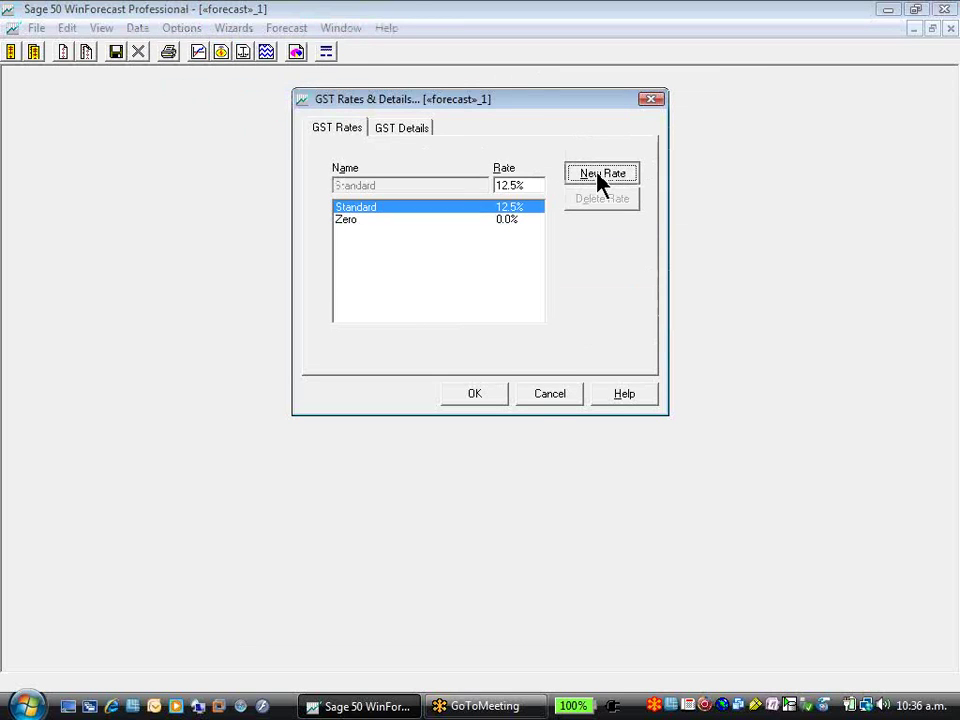
click(552, 393)
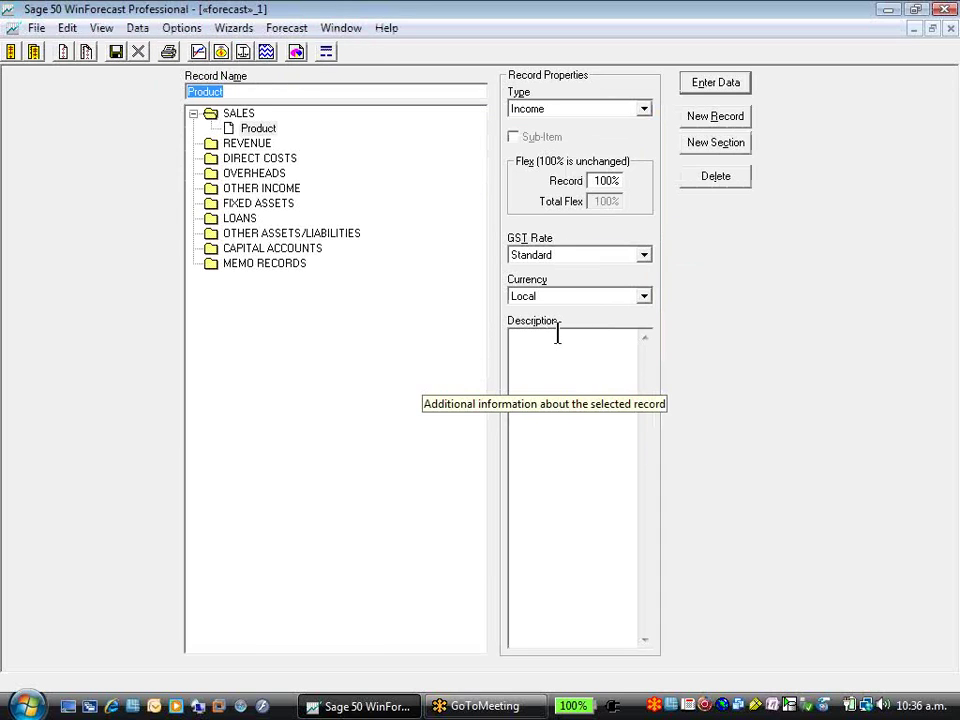
click(577, 297)
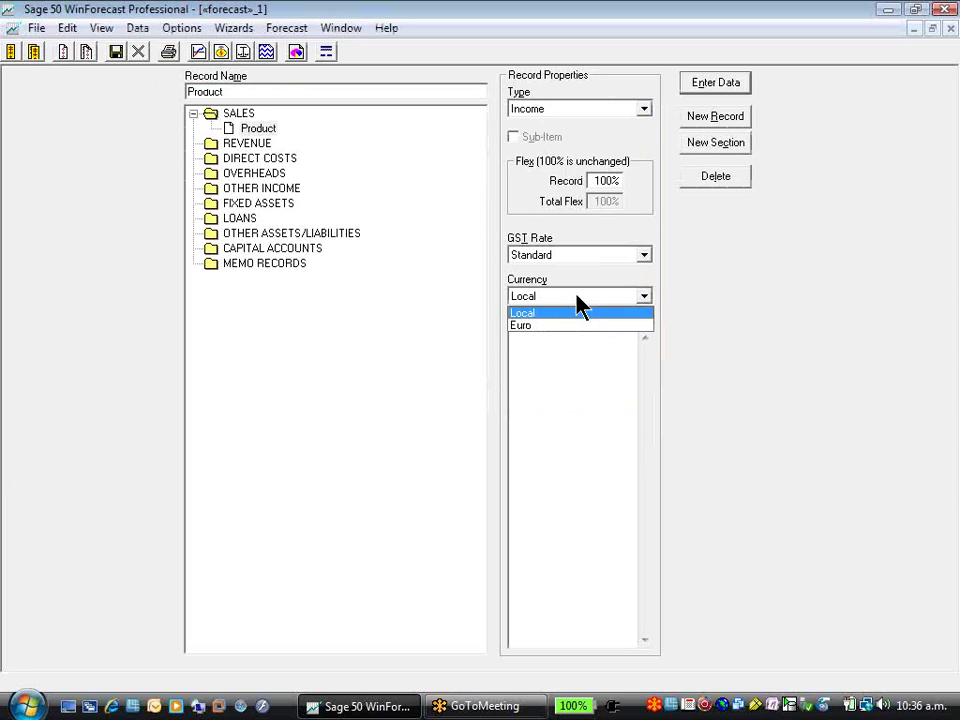
click(578, 386)
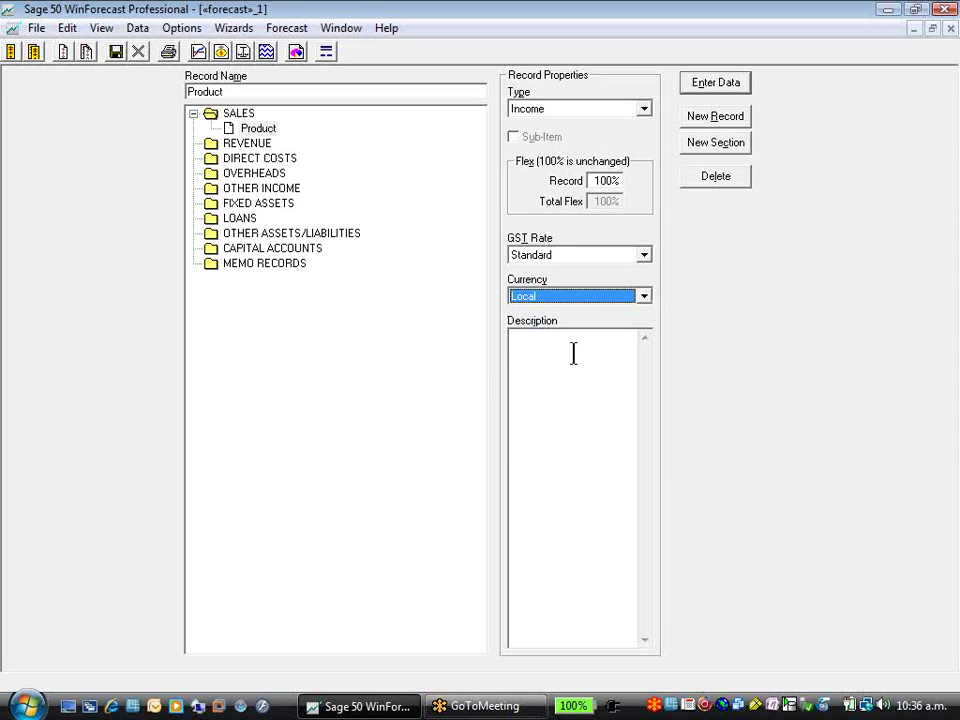
key(Down)
key(Tab)
click(538, 297)
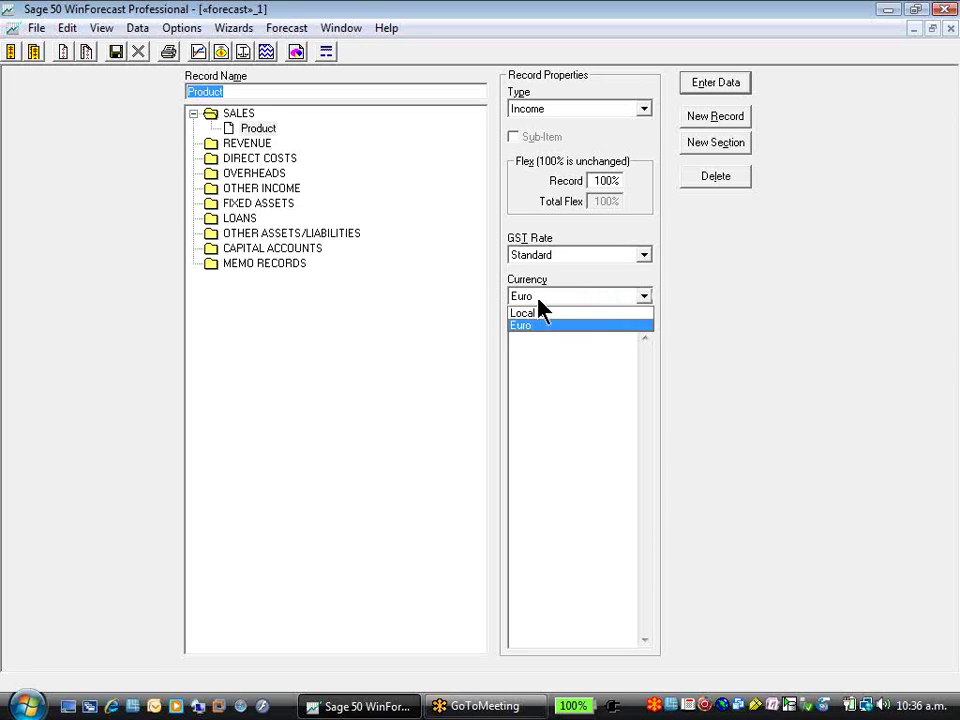
click(537, 313)
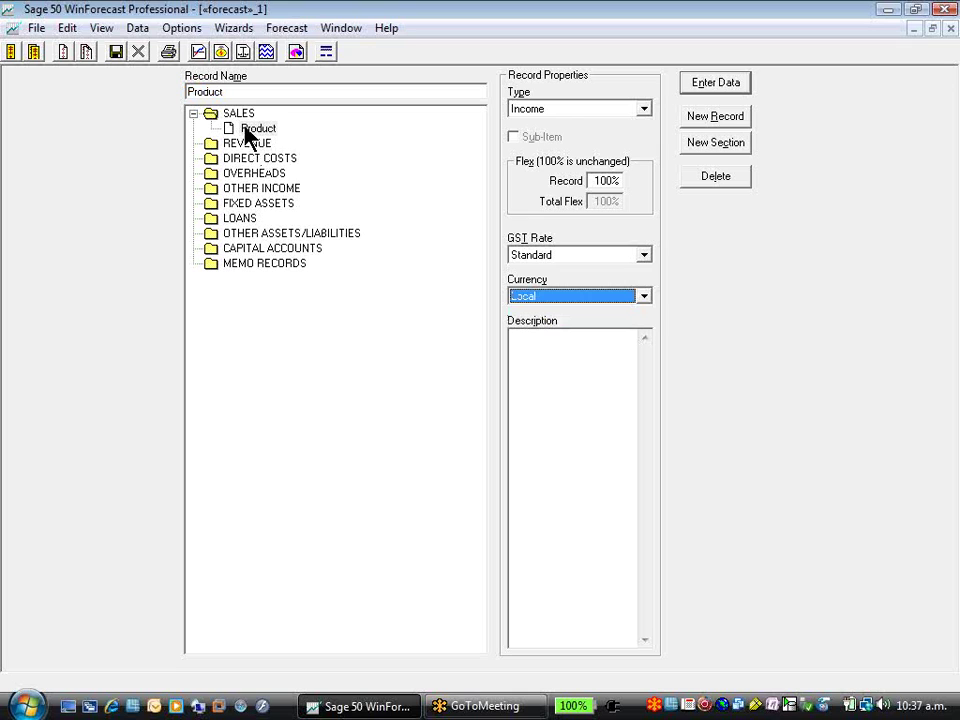
- Add three more placeholder records under SALES
click(701, 123)
click(701, 123)
click(701, 123)
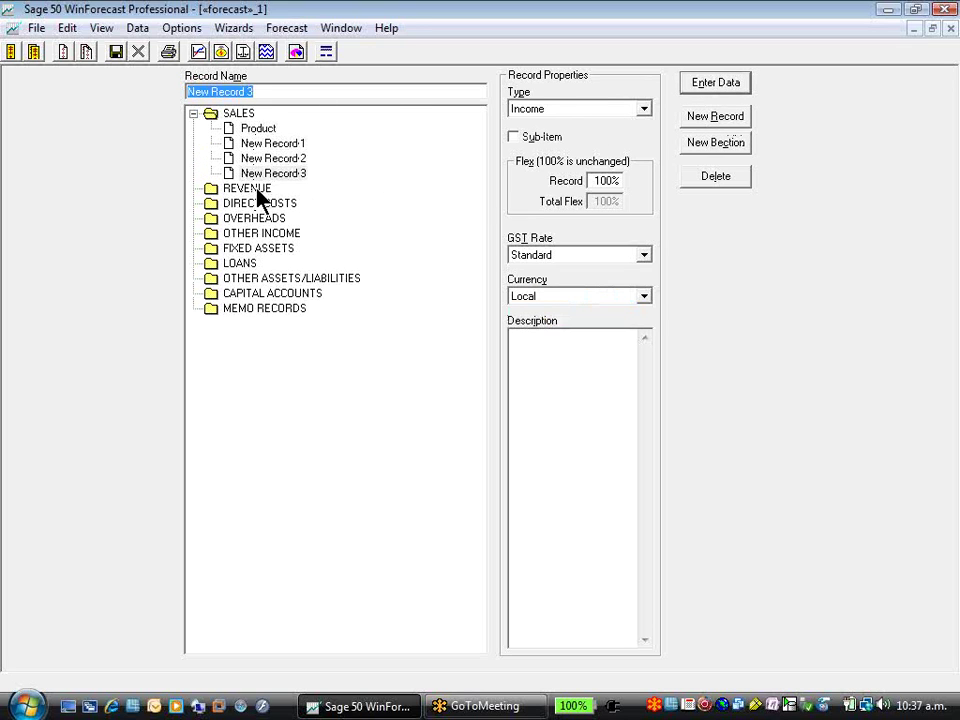
- Add a 'Product C' record under REVENUE and select the DIRECT COSTS section
click(257, 190)
click(729, 143)
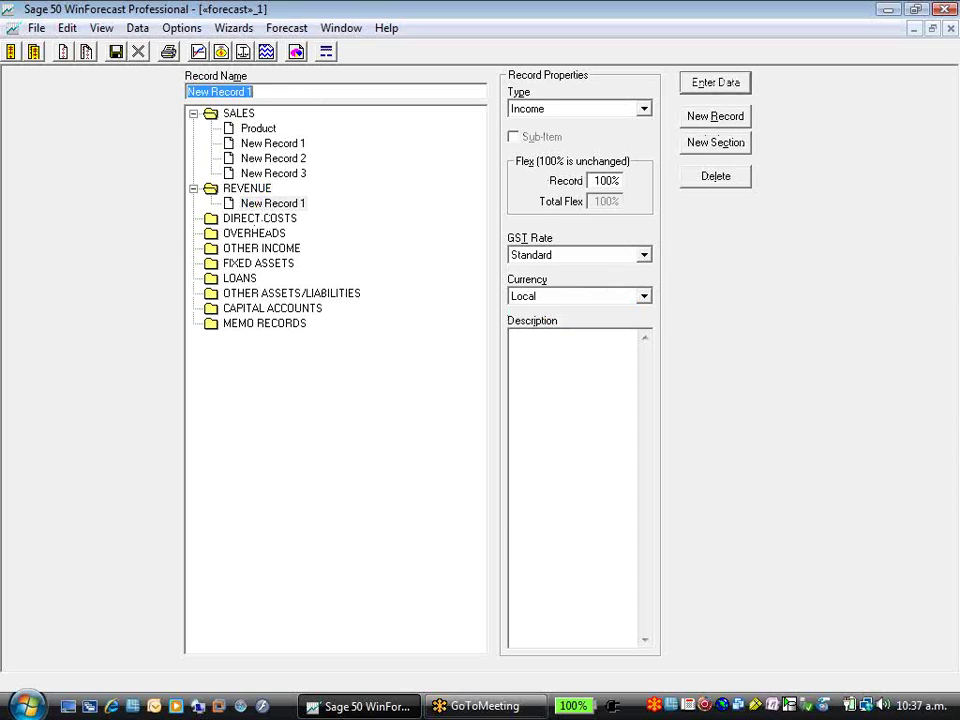
text(Pro)
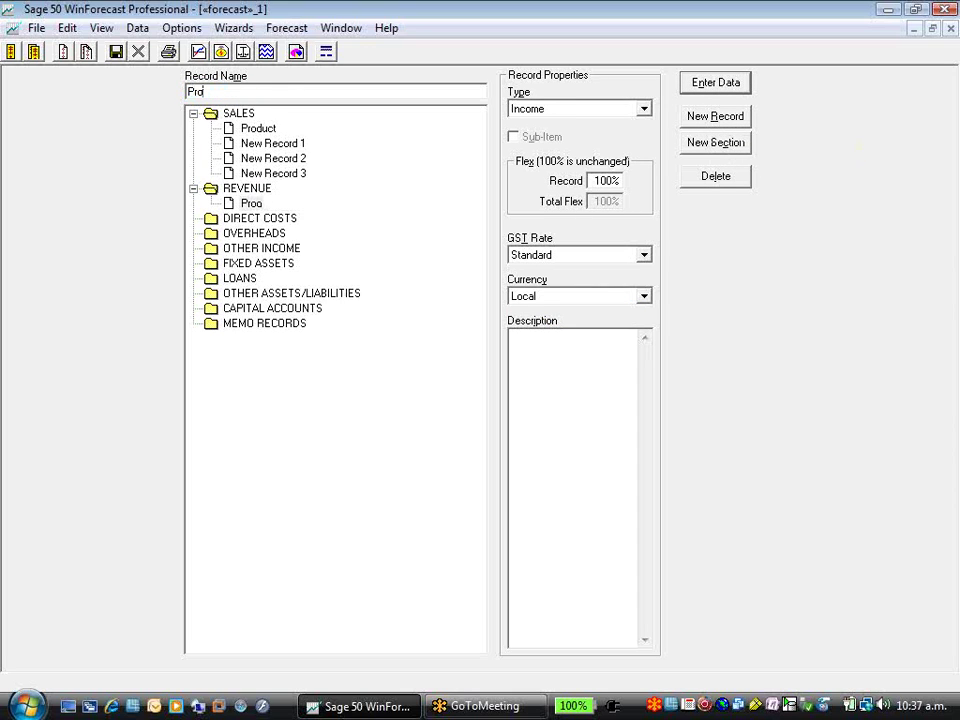
text(duct C)
click(280, 218)
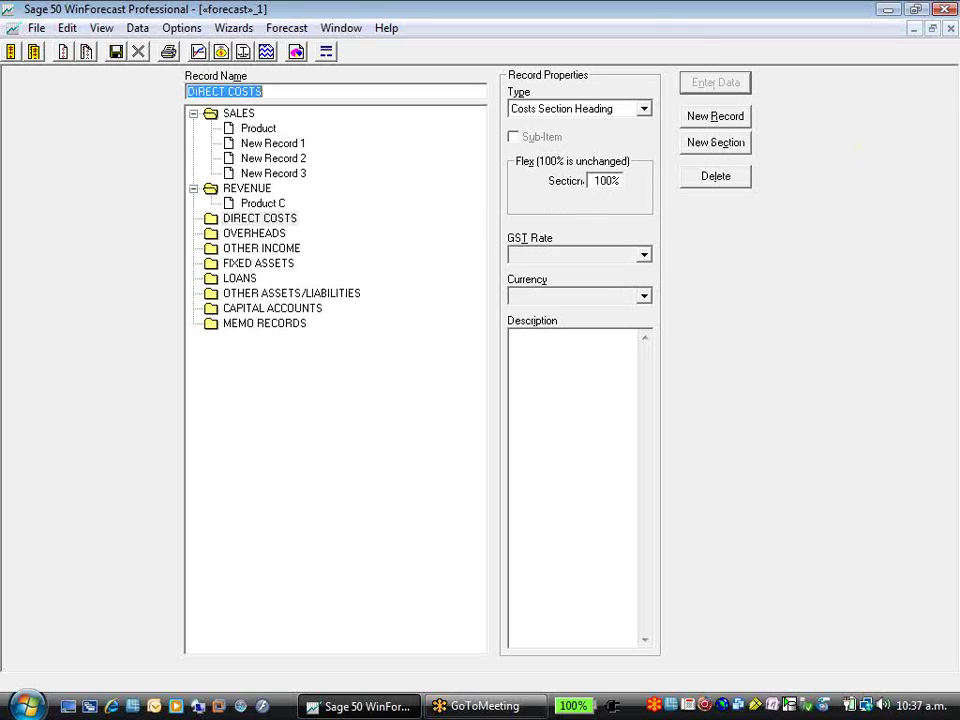
- Add a Purchases record under DIRECT COSTS with type Stock
click(705, 118)
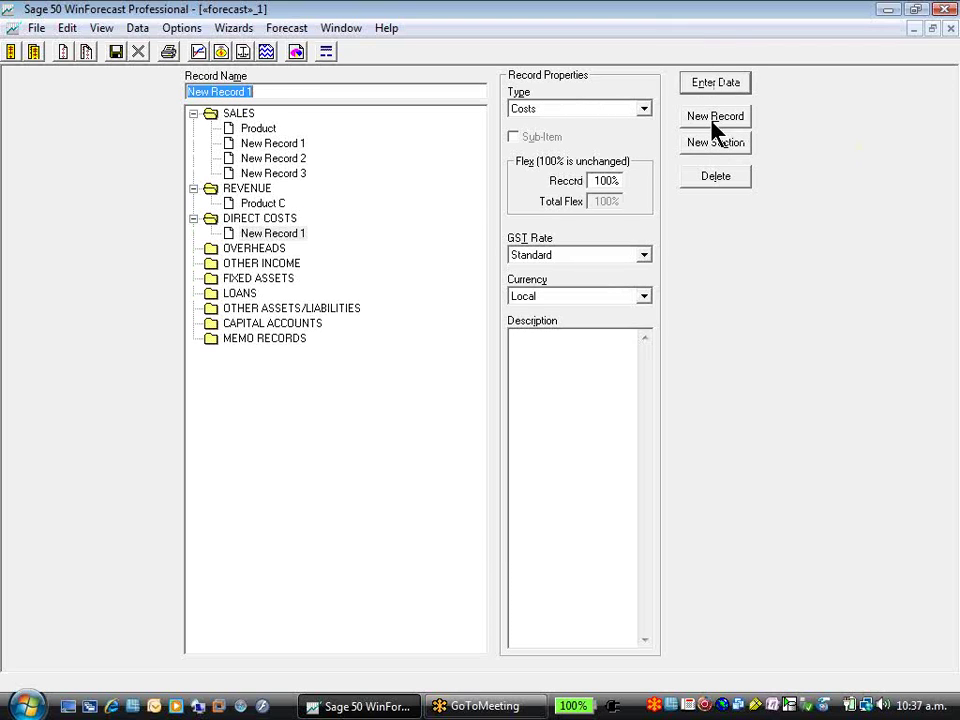
text(Purchases)
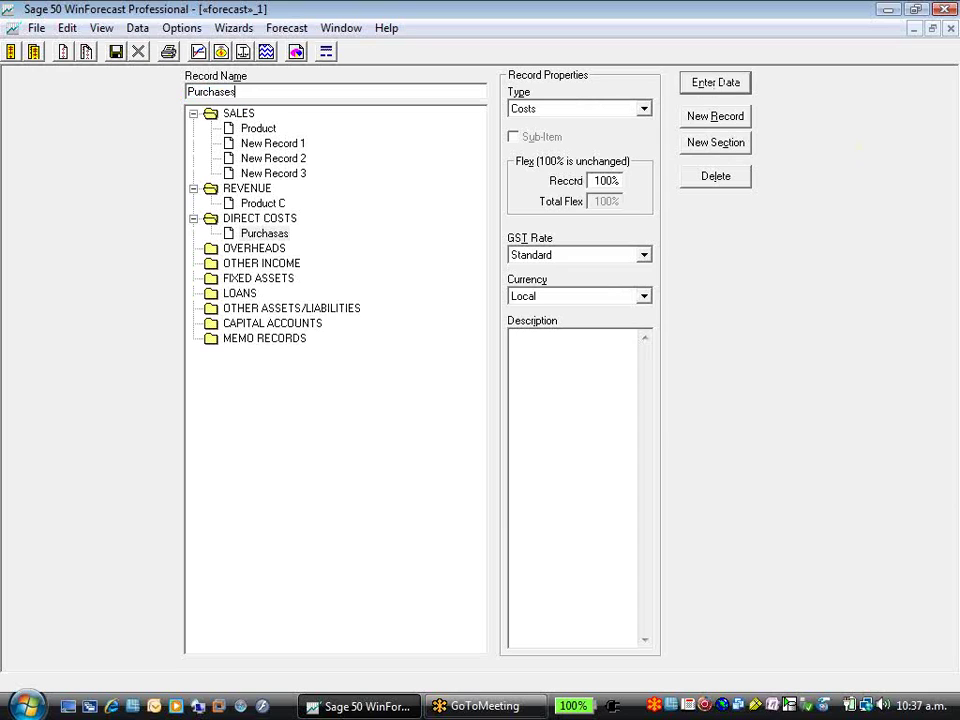
click(644, 110)
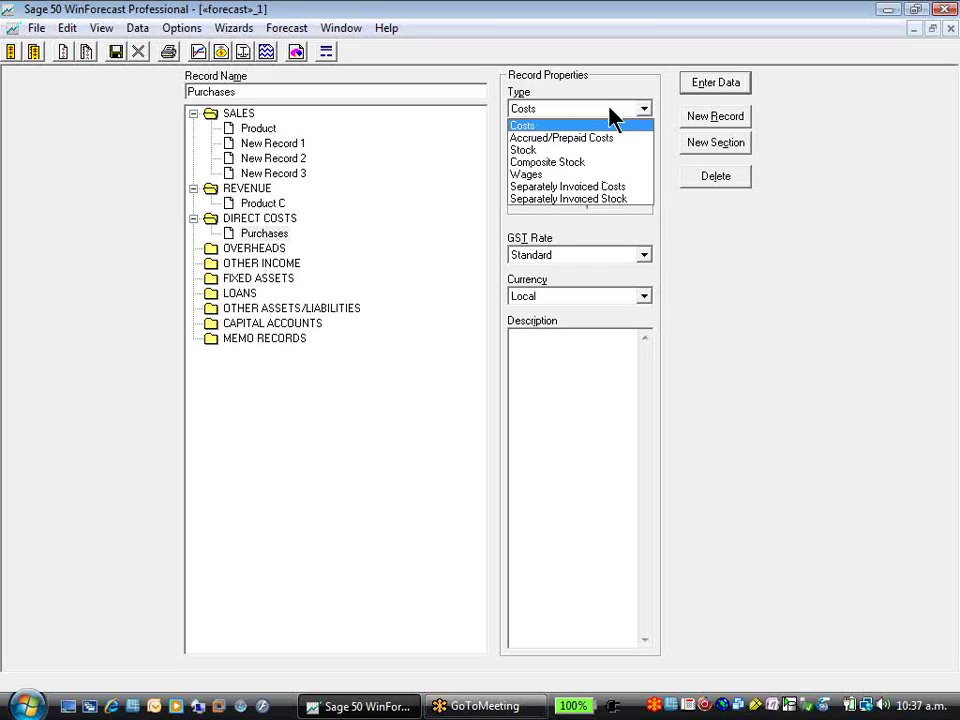
click(551, 150)
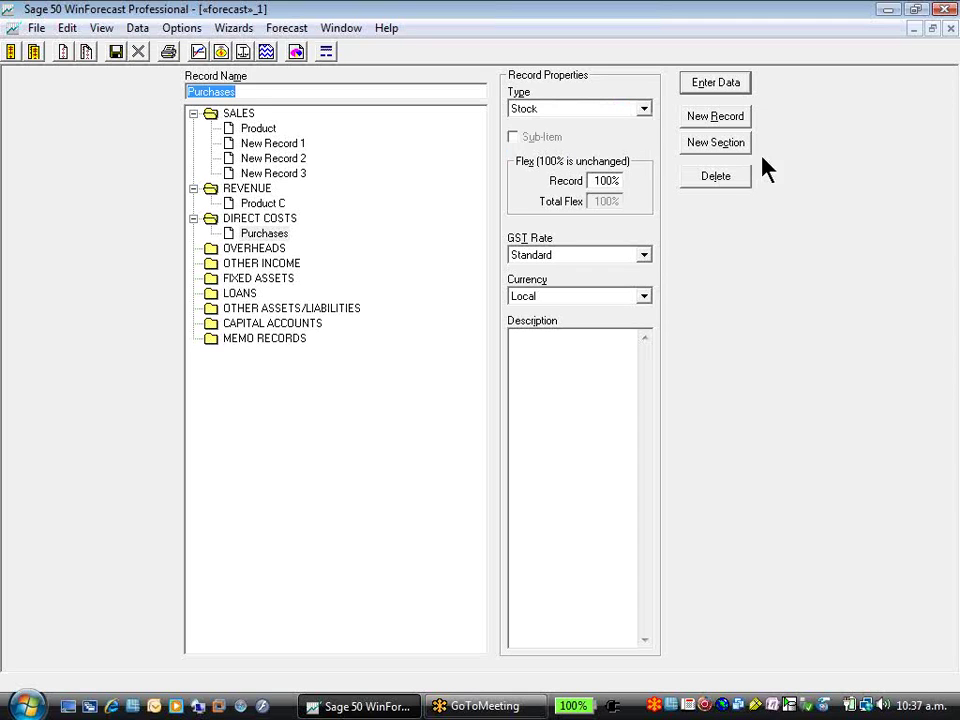
- Add a Wages record of Wages type under DIRECT COSTS
click(715, 116)
click(644, 108)
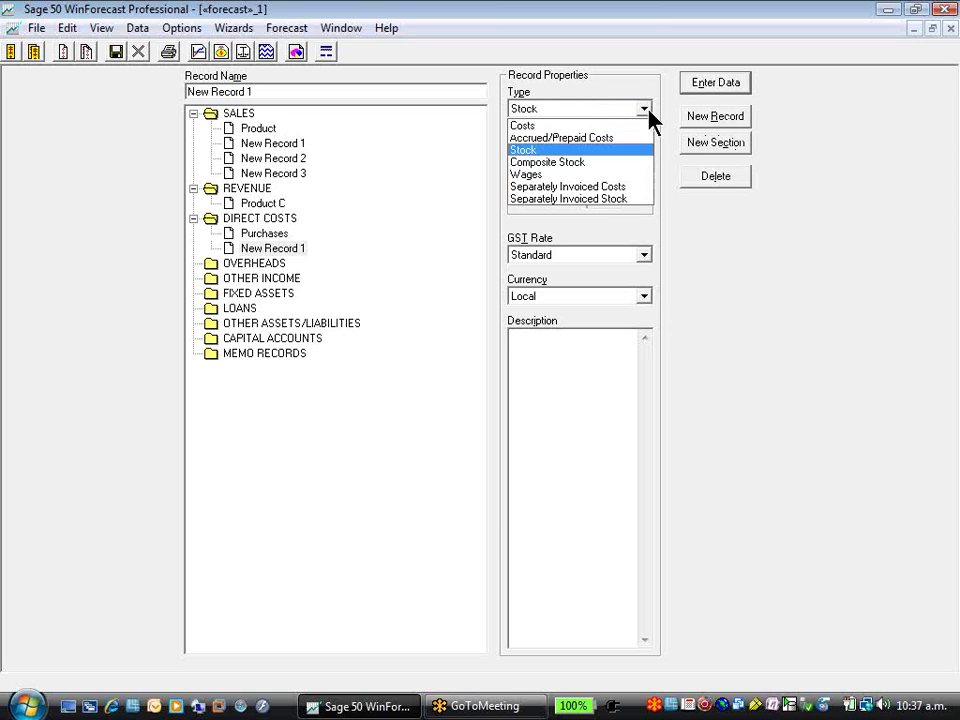
click(321, 122)
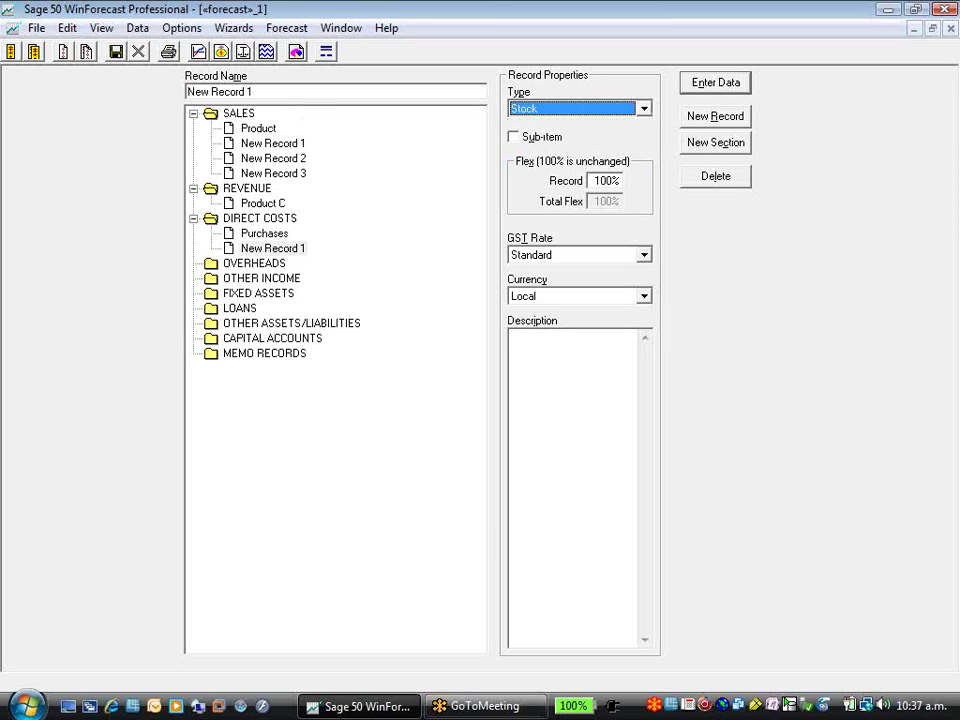
click(644, 108)
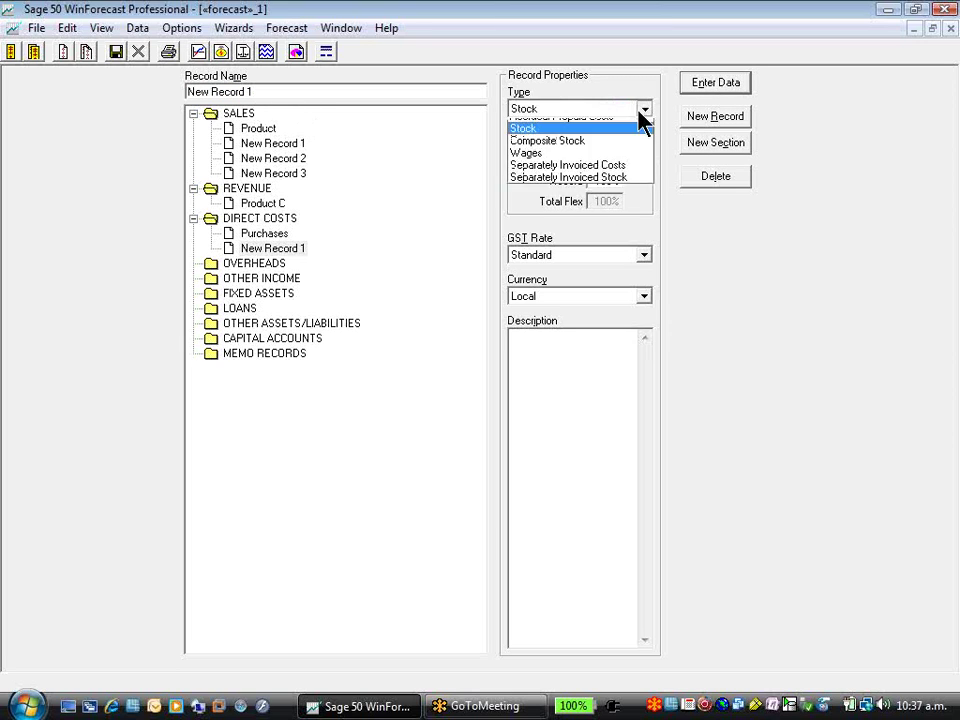
click(540, 174)
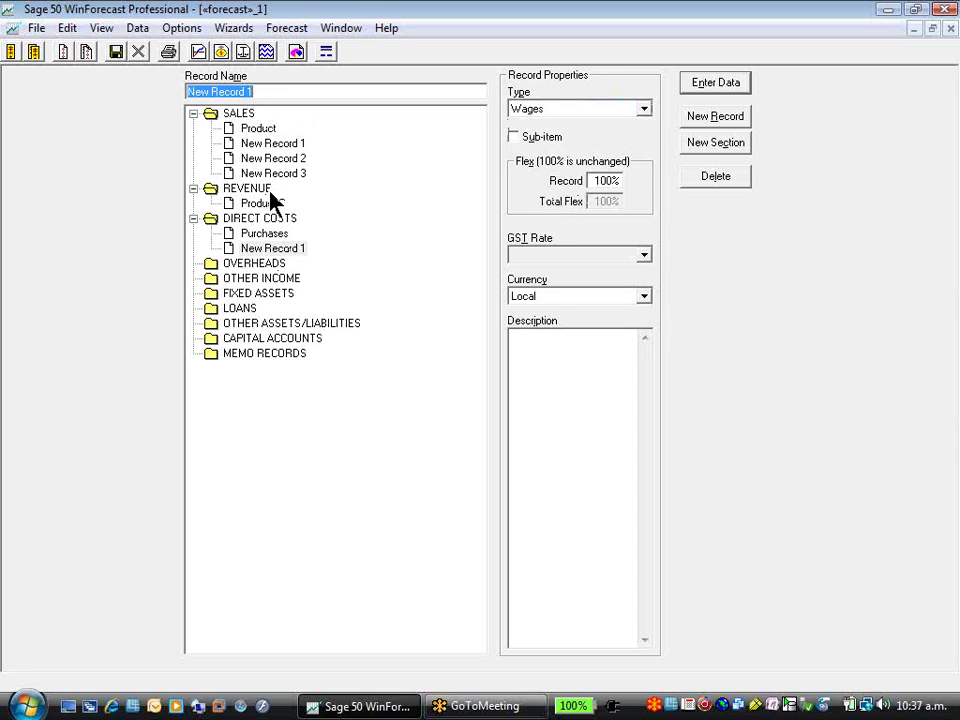
text(WAges)
key(BackSpace)
key(BackSpace)
key(BackSpace)
key(BackSpace)
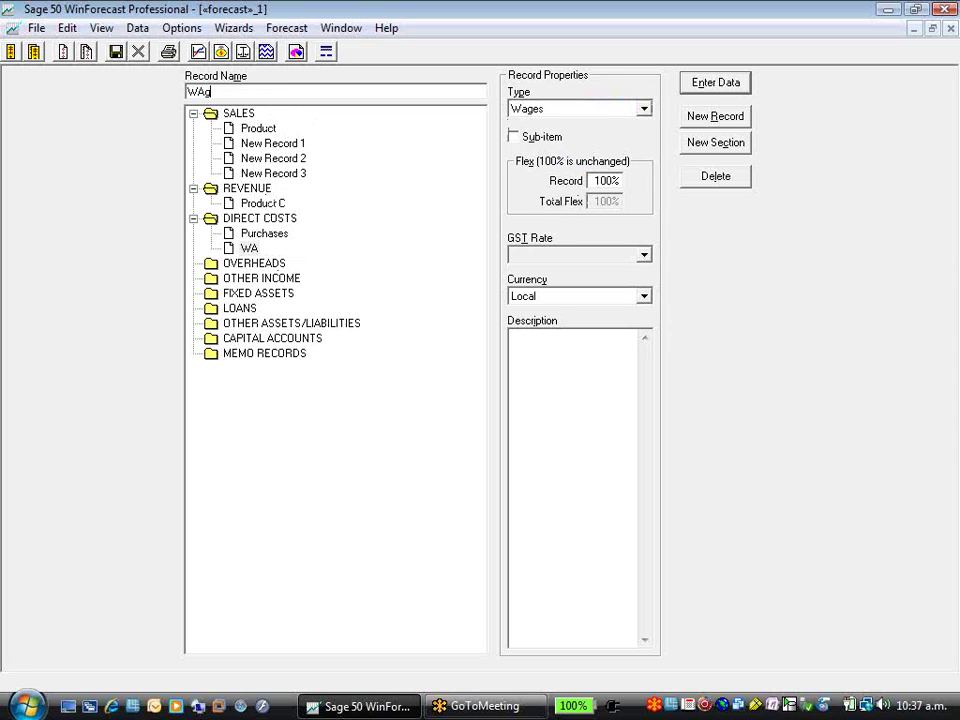
text(ages)
click(644, 109)
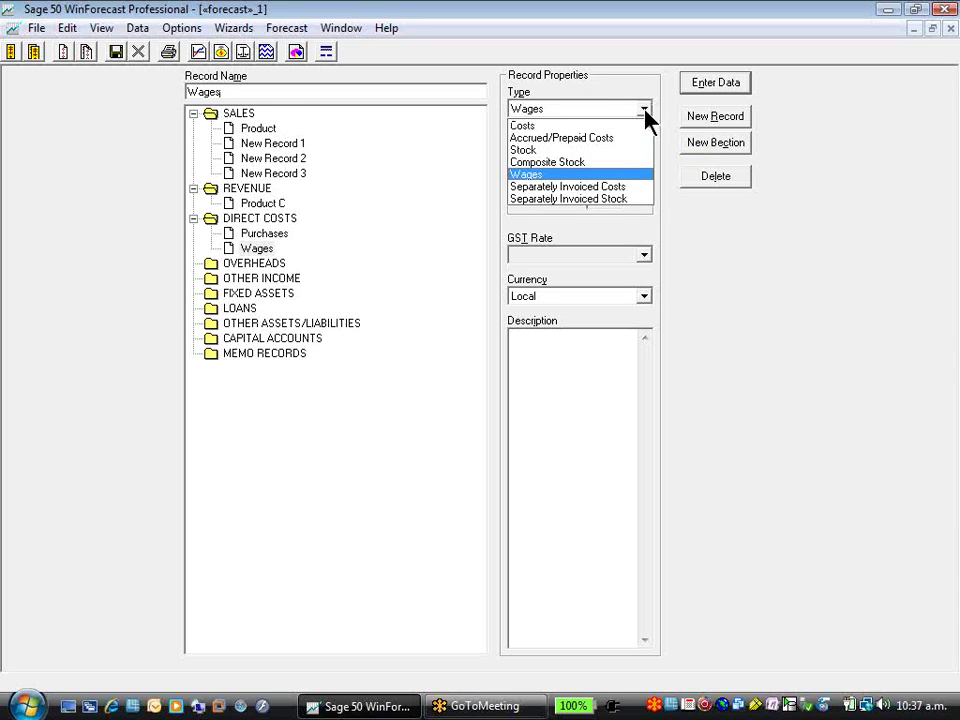
click(600, 175)
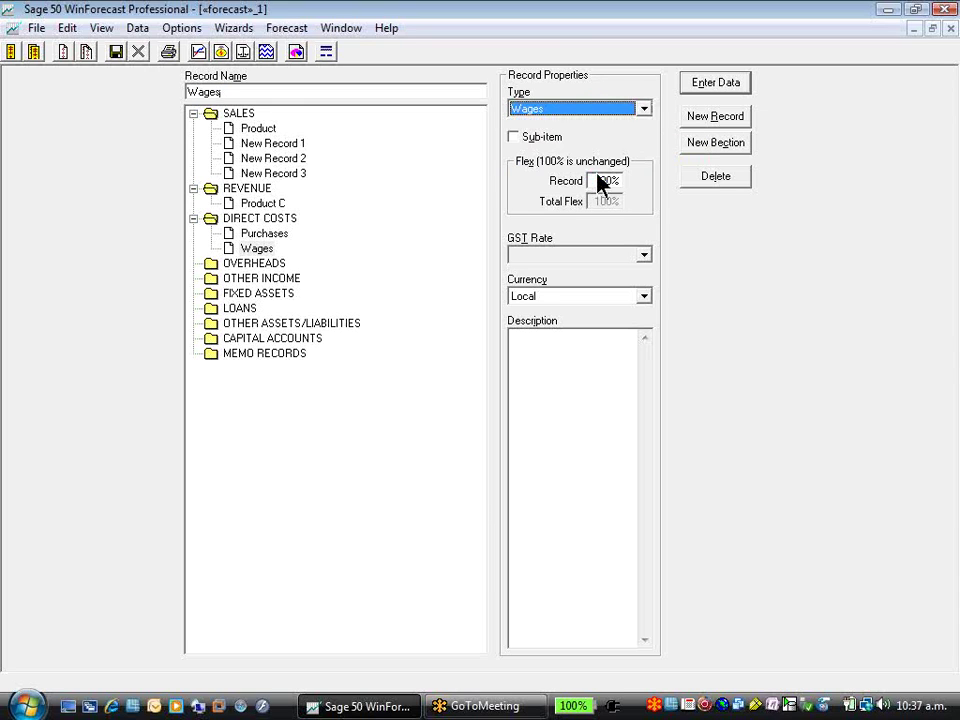
- Add a Stock record of Stock type under DIRECT COSTS
click(709, 121)
click(646, 109)
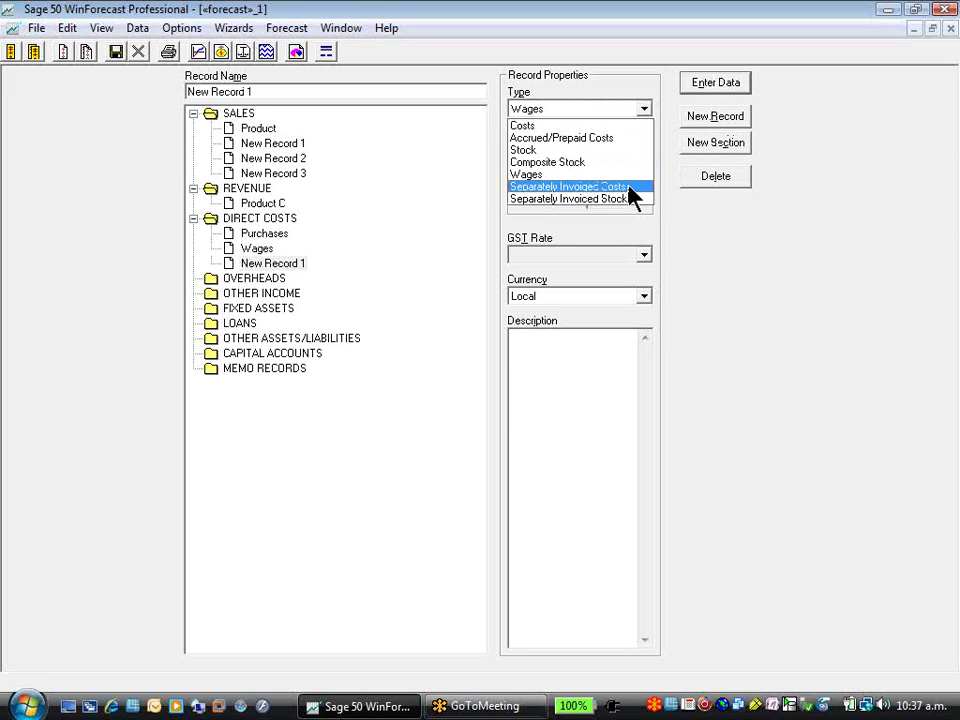
click(289, 107)
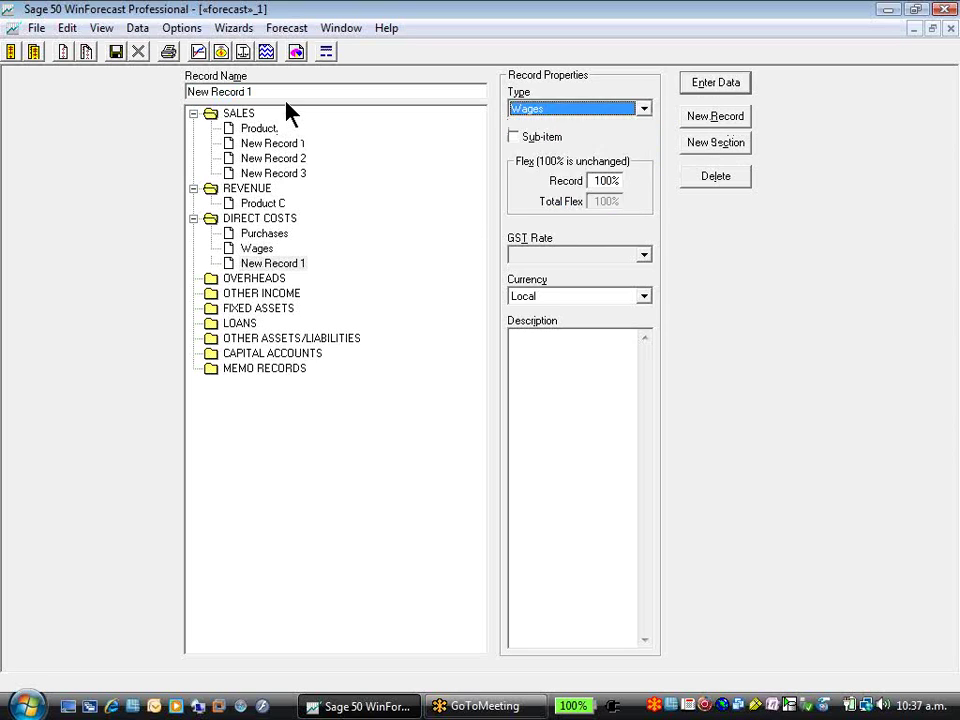
click(579, 108)
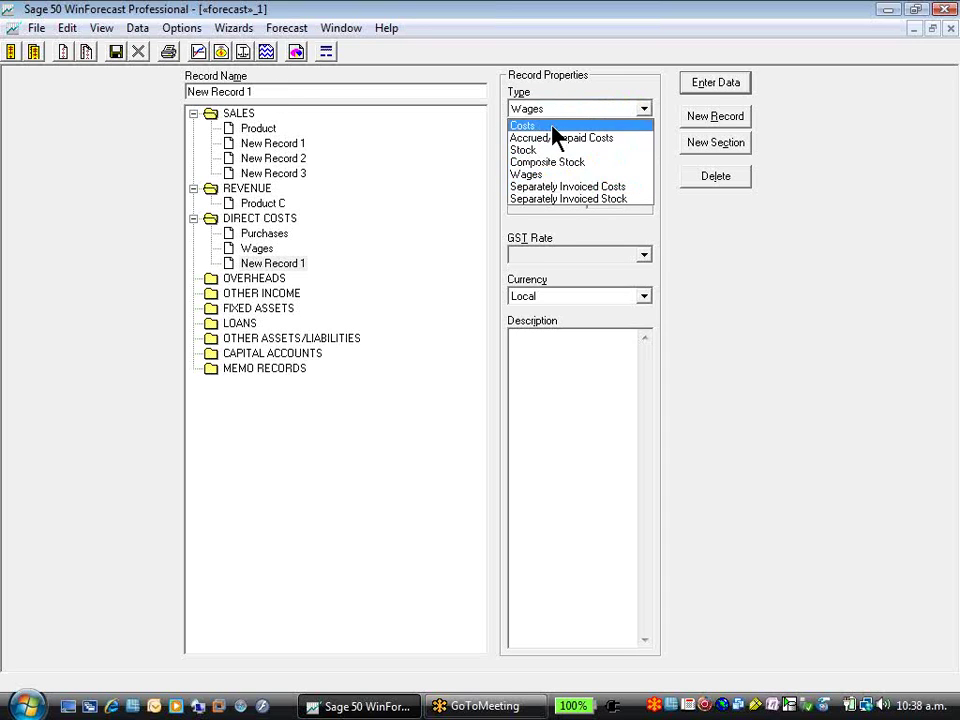
click(551, 125)
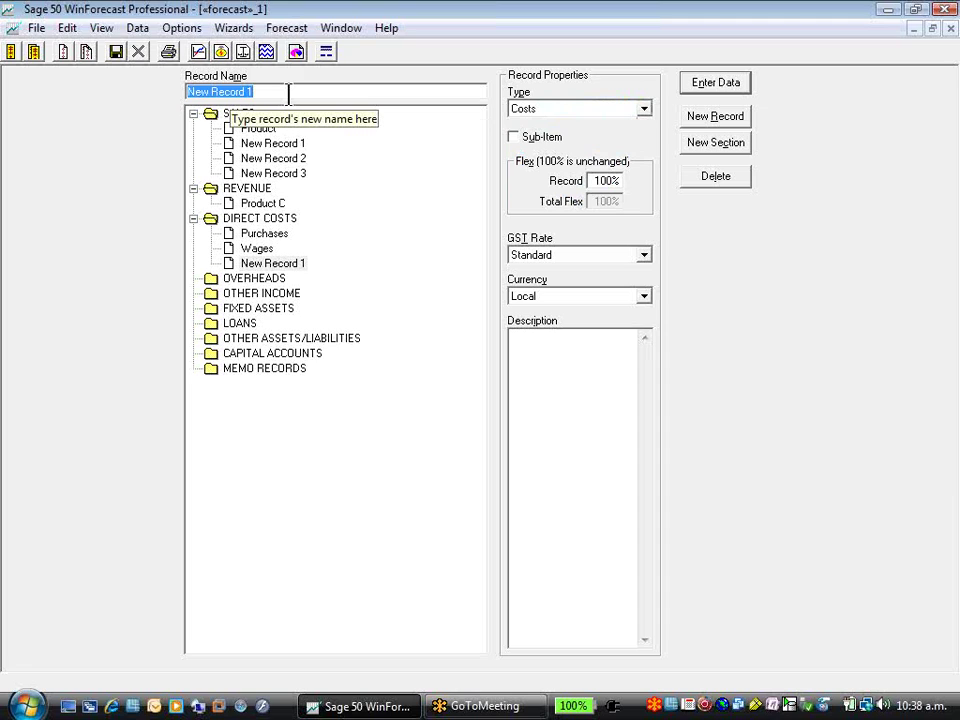
text(Stock)
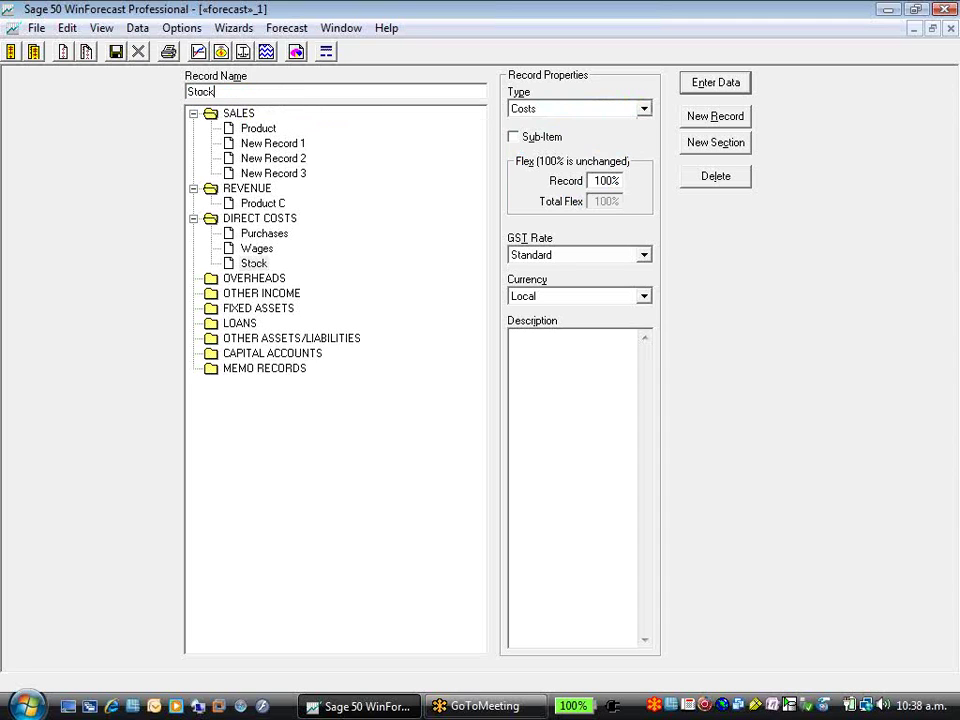
click(643, 108)
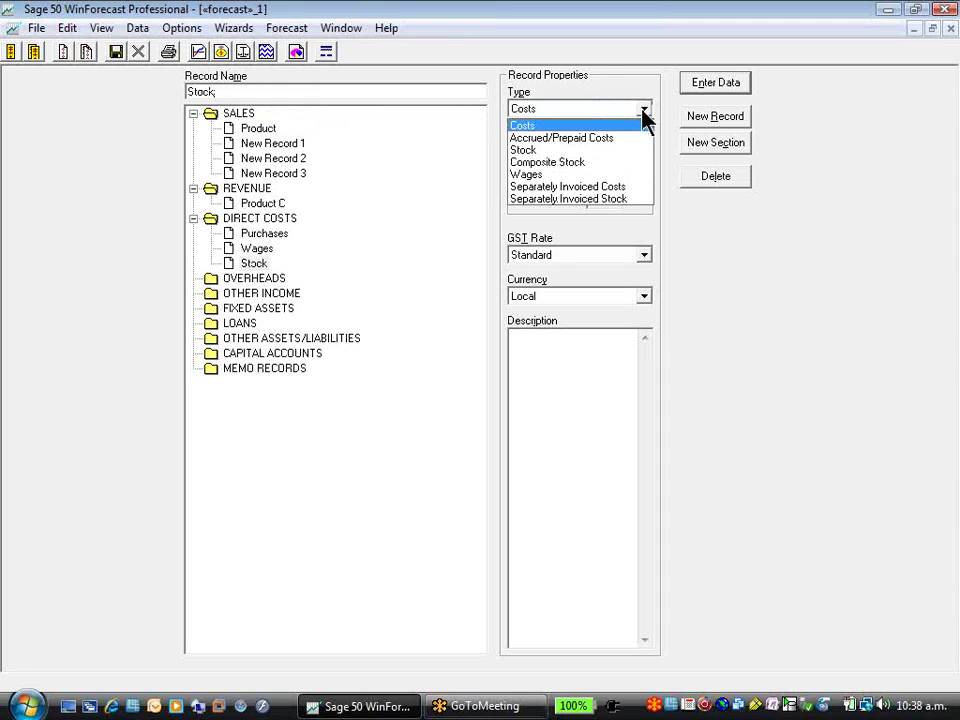
click(581, 150)
- Add a new ADMINISTRATION section below OVERHEADS
click(268, 281)
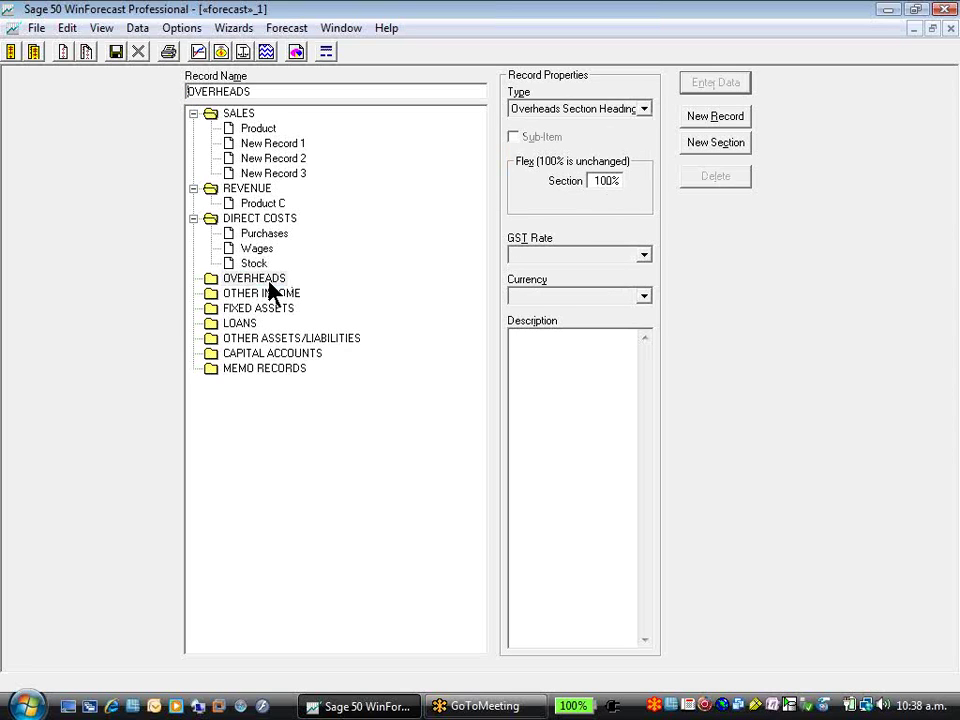
click(712, 146)
text(A)
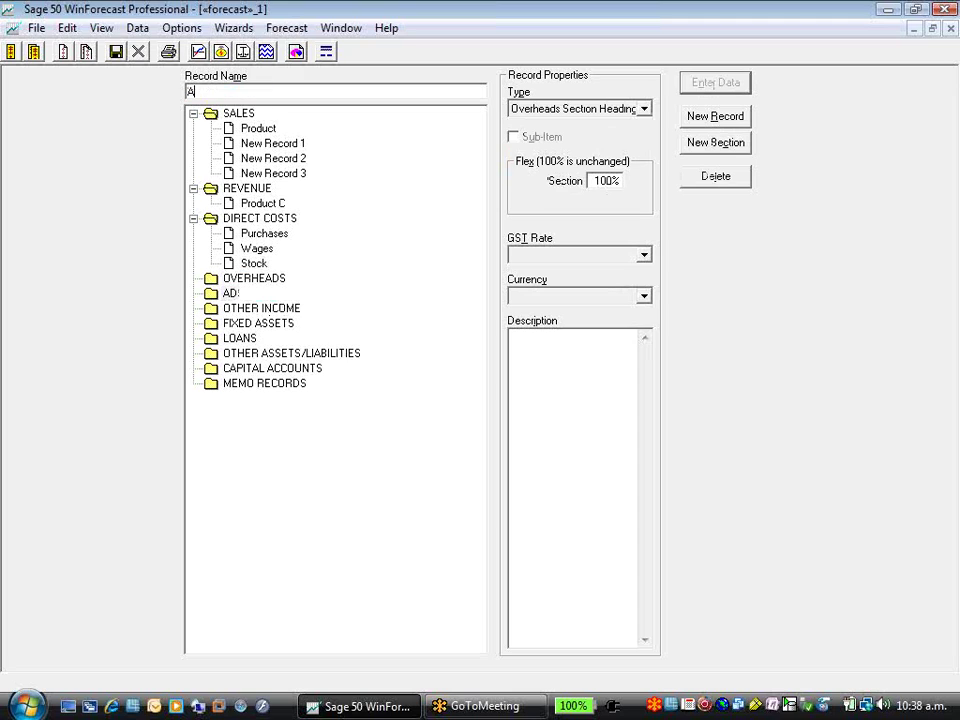
text(DMINISTRATION)
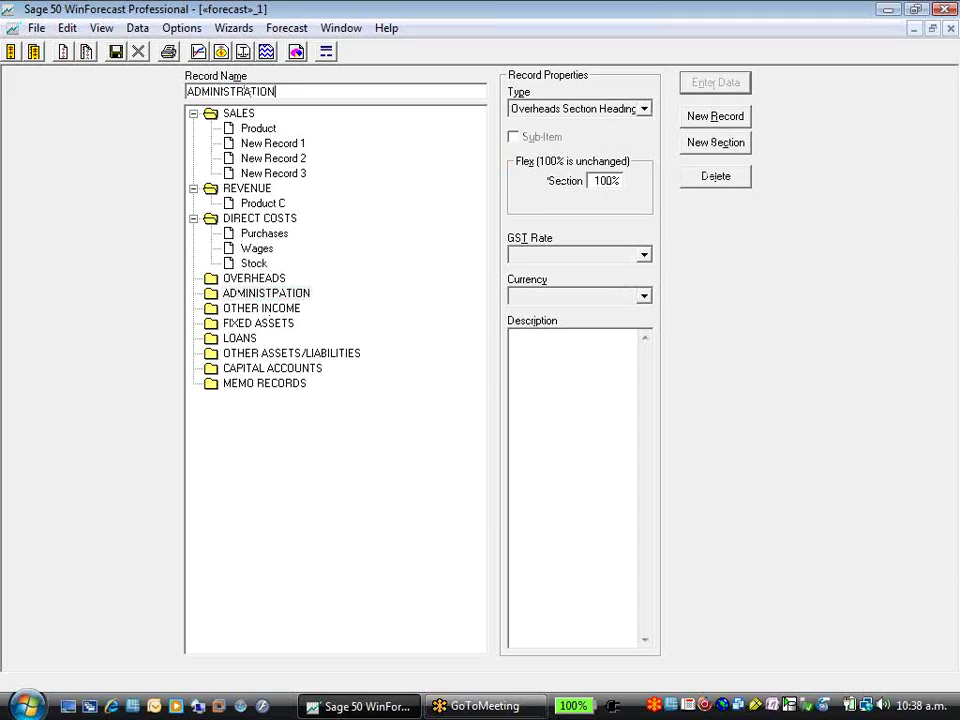
- Rename the OVERHEADS section to MARKETING
click(276, 277)
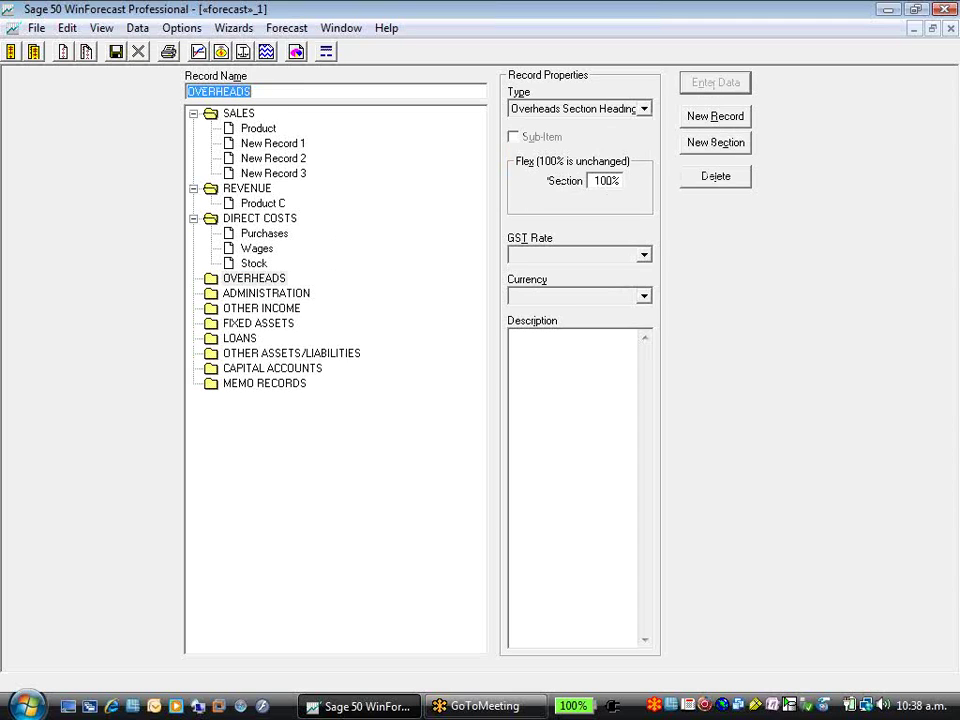
text(NMARKETIN)
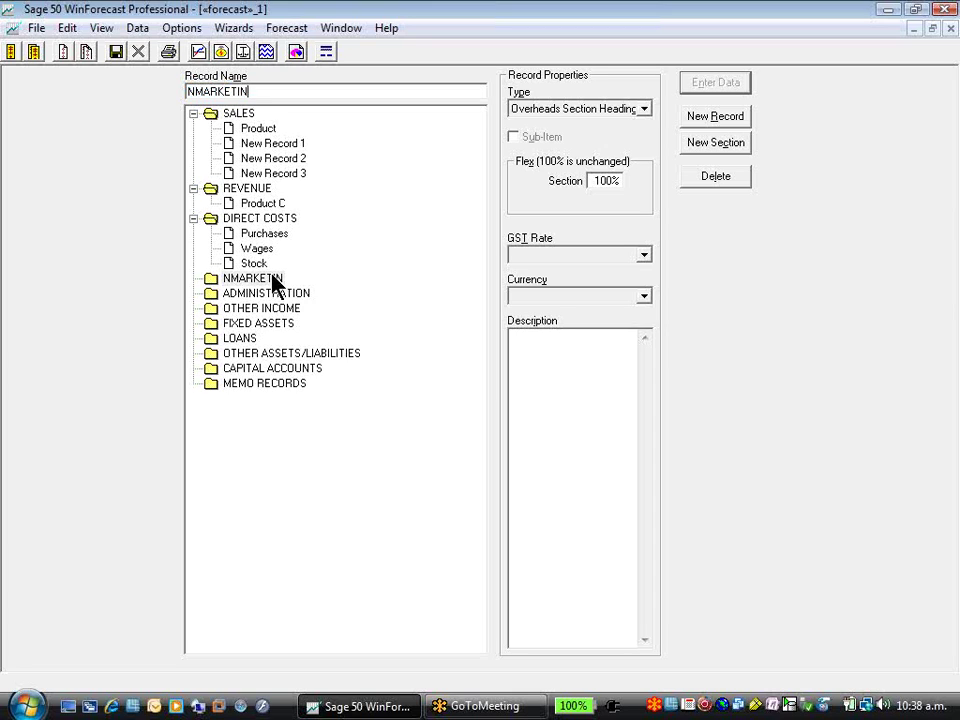
key(BackSpace)
key(BackSpace)
key(BackSpace)
key(BackSpace)
key(BackSpace)
key(BackSpace)
key(BackSpace)
key(BackSpace)
key(BackSpace)
text(MARKETING)
- Add ADvertising, Staff (Wages type) and REbates records under MARKETING
click(741, 120)
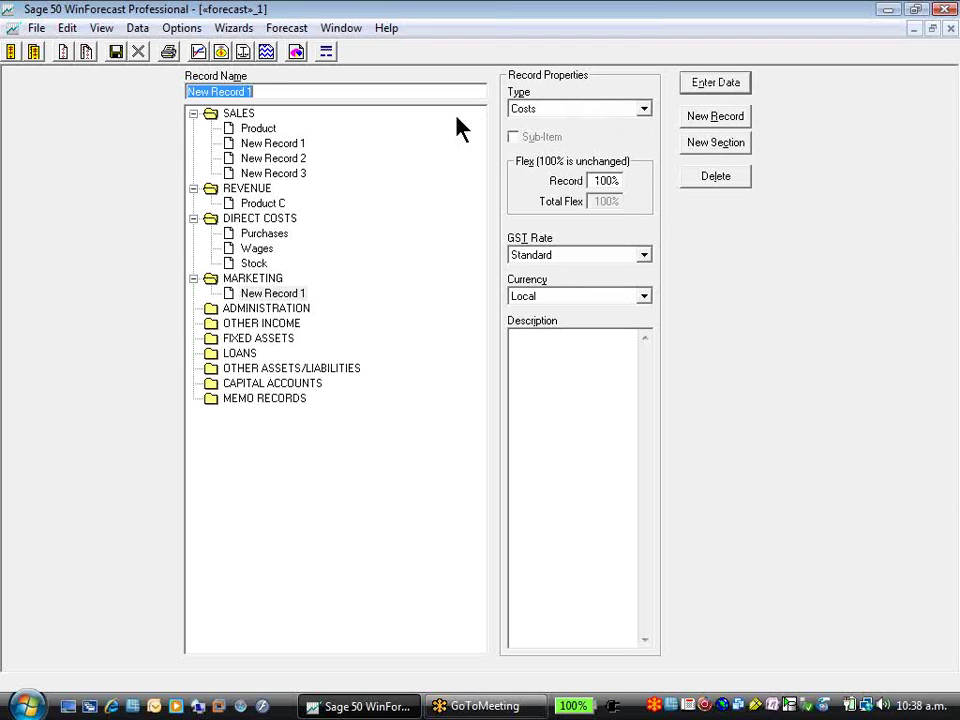
text(ADvertising)
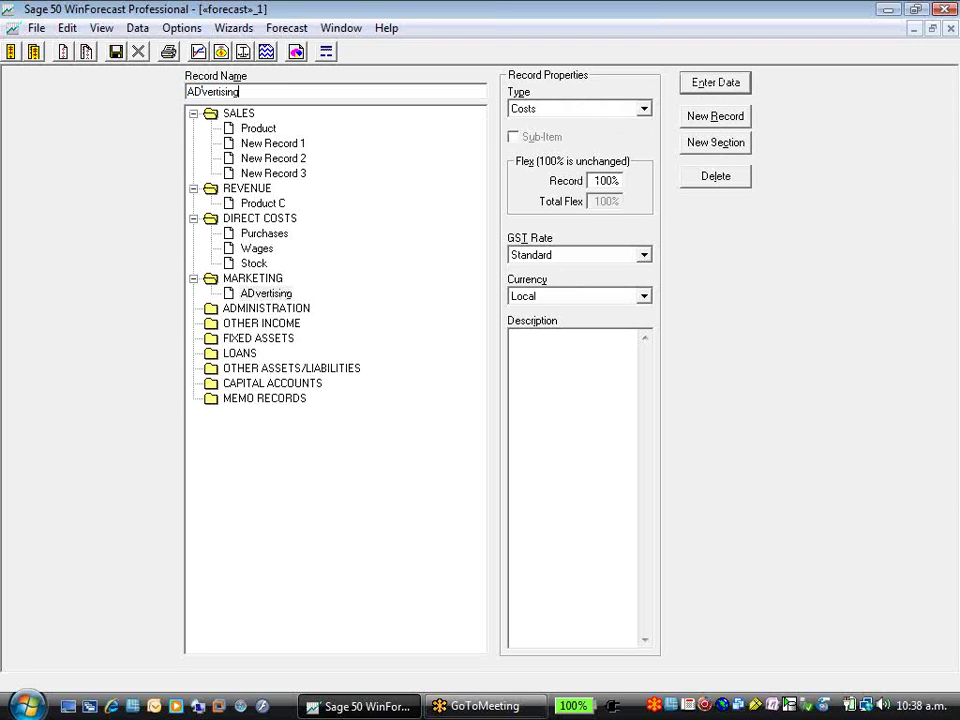
click(715, 118)
text(S)
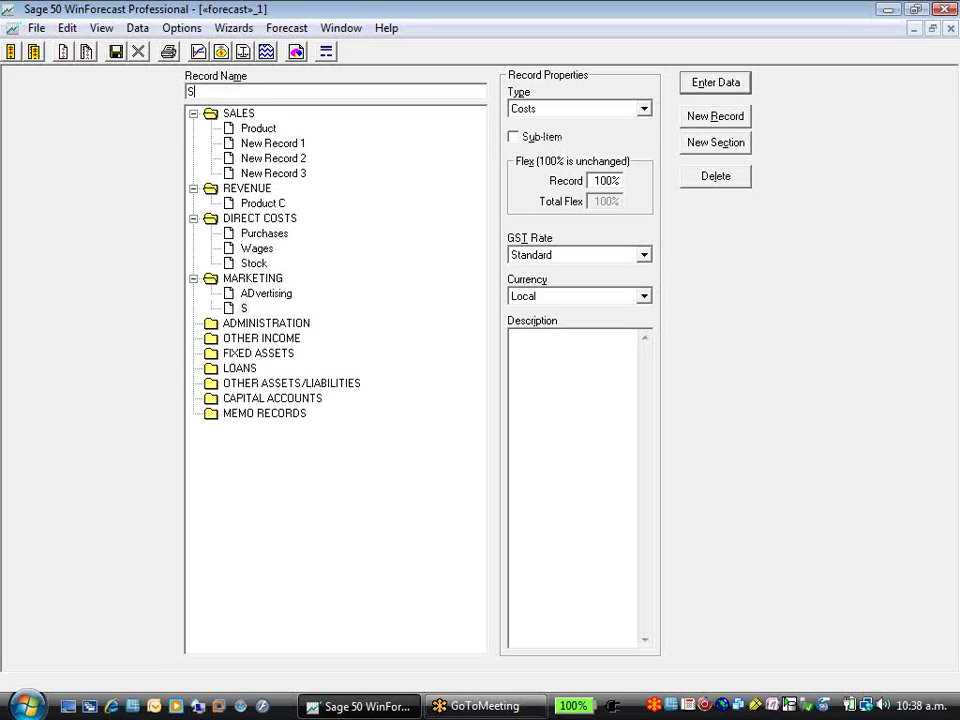
text(taff)
click(647, 110)
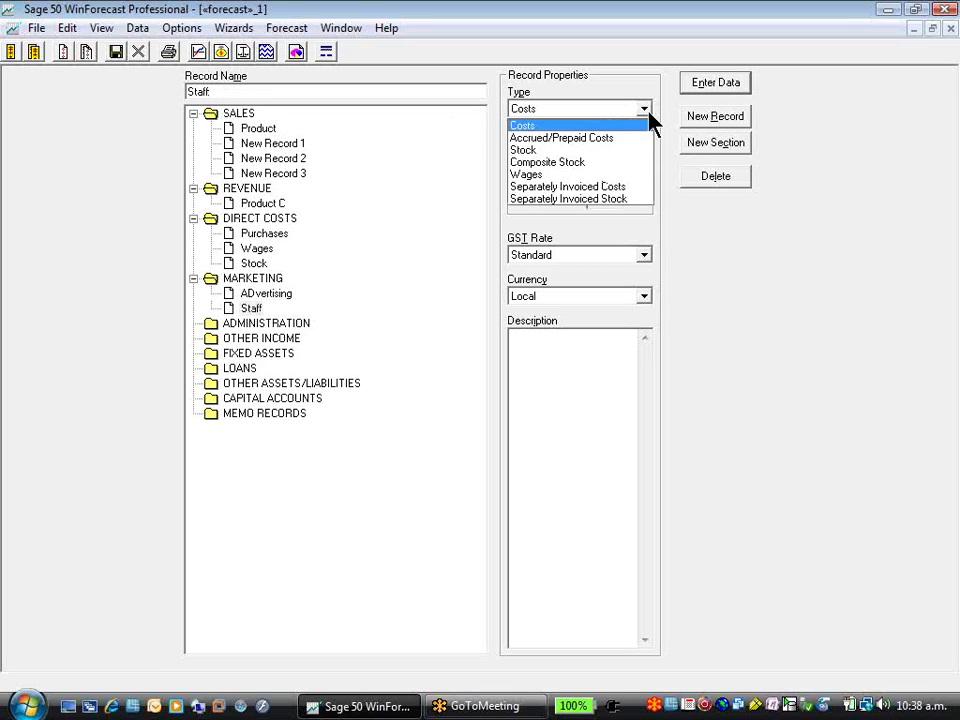
click(598, 174)
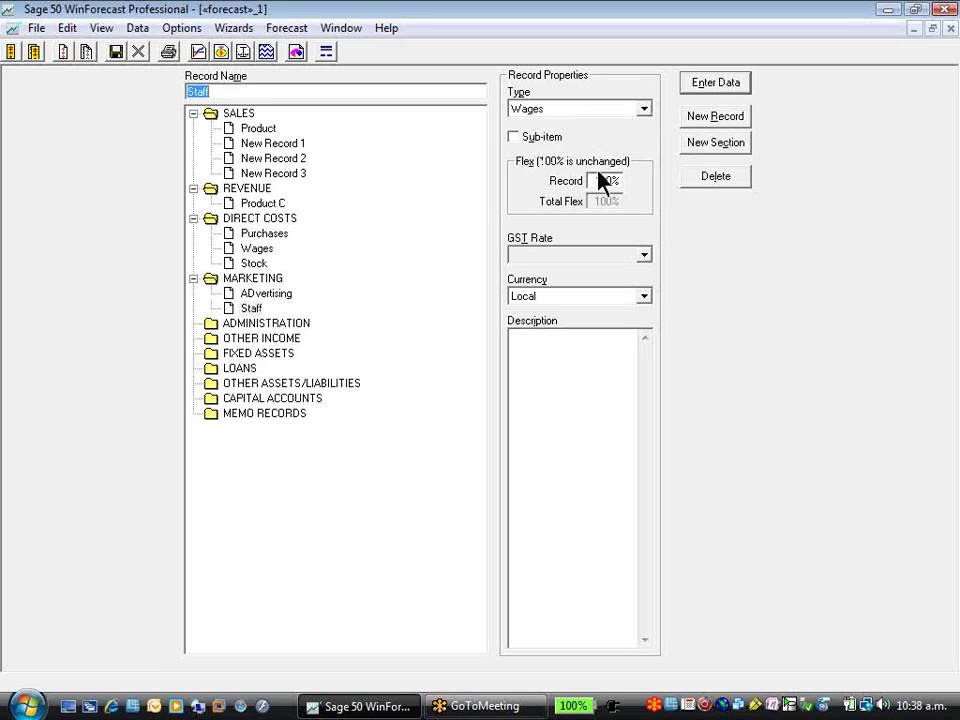
click(724, 117)
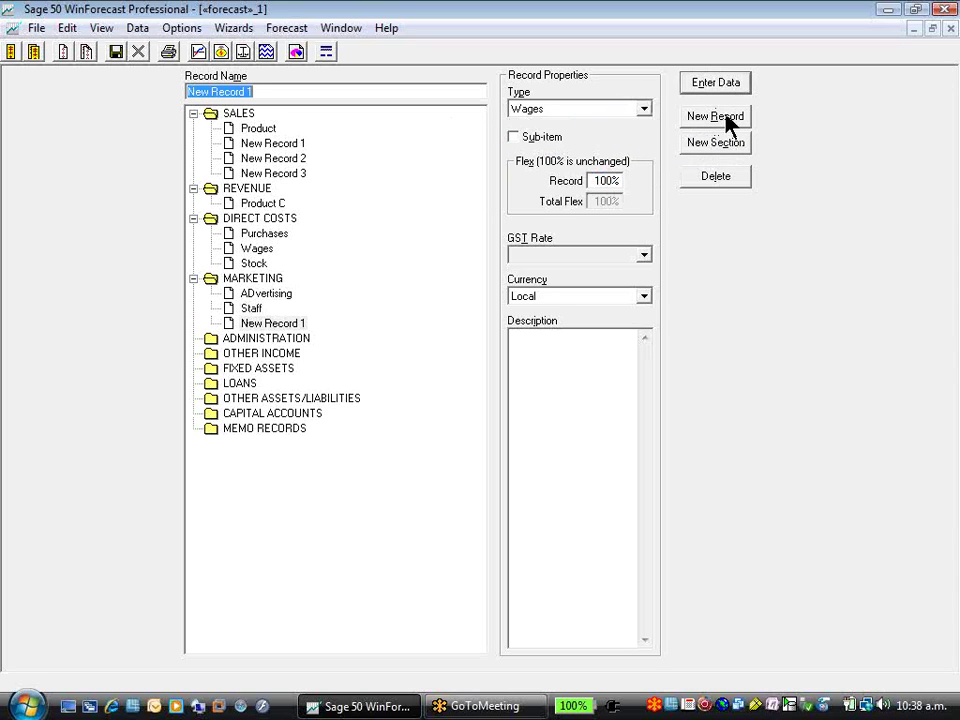
text(REbates)
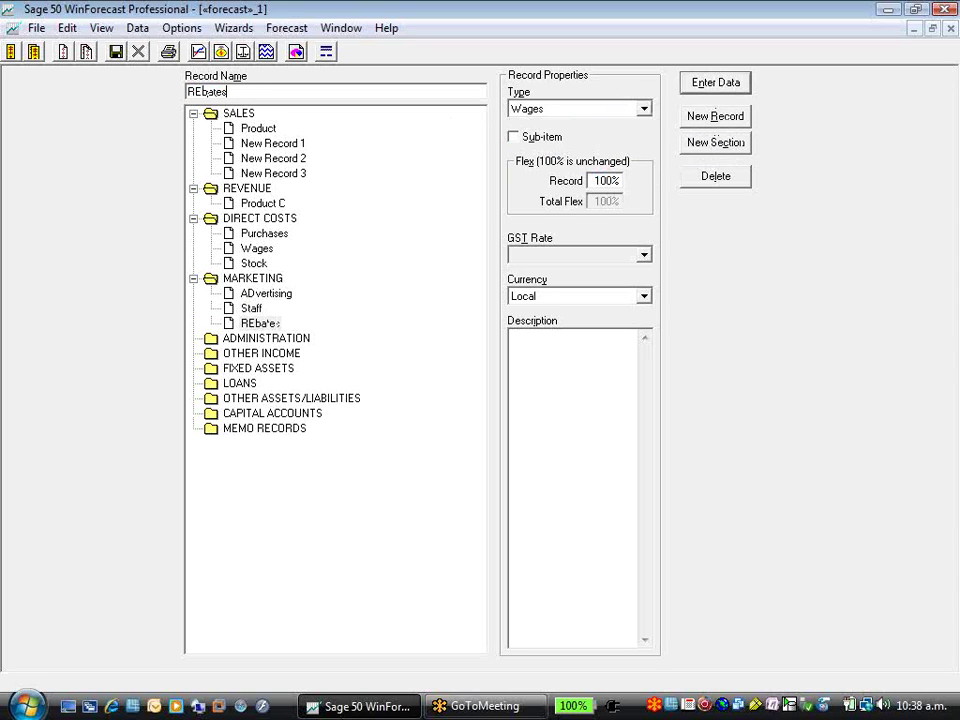
click(293, 339)
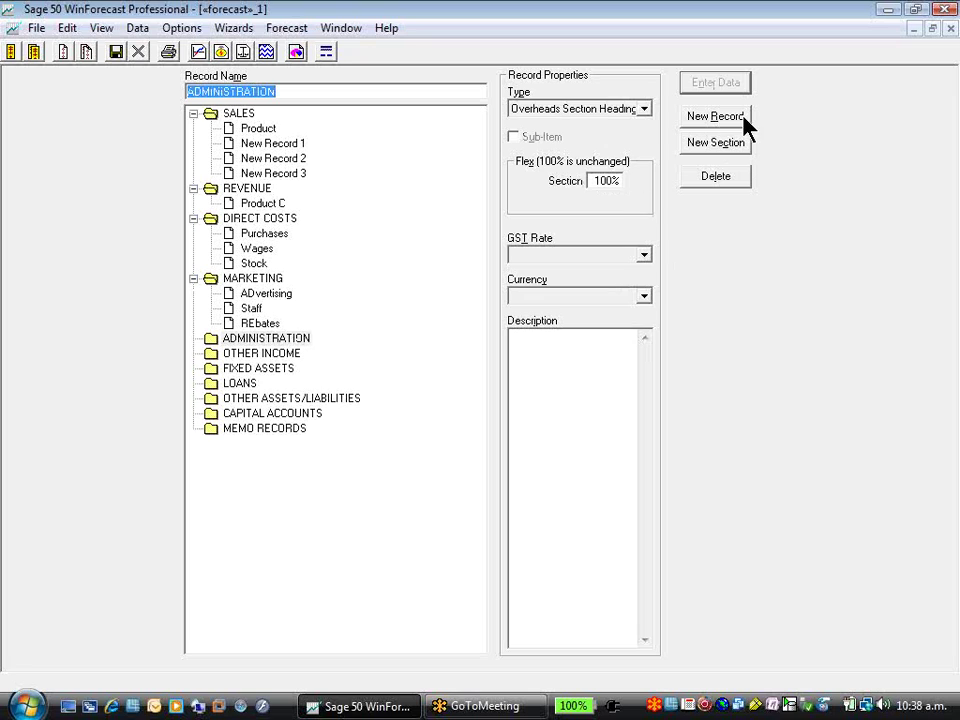
- Add a Rent record typed Accrued/Prepaid Costs and a Power record under ADMINISTRATION
click(715, 117)
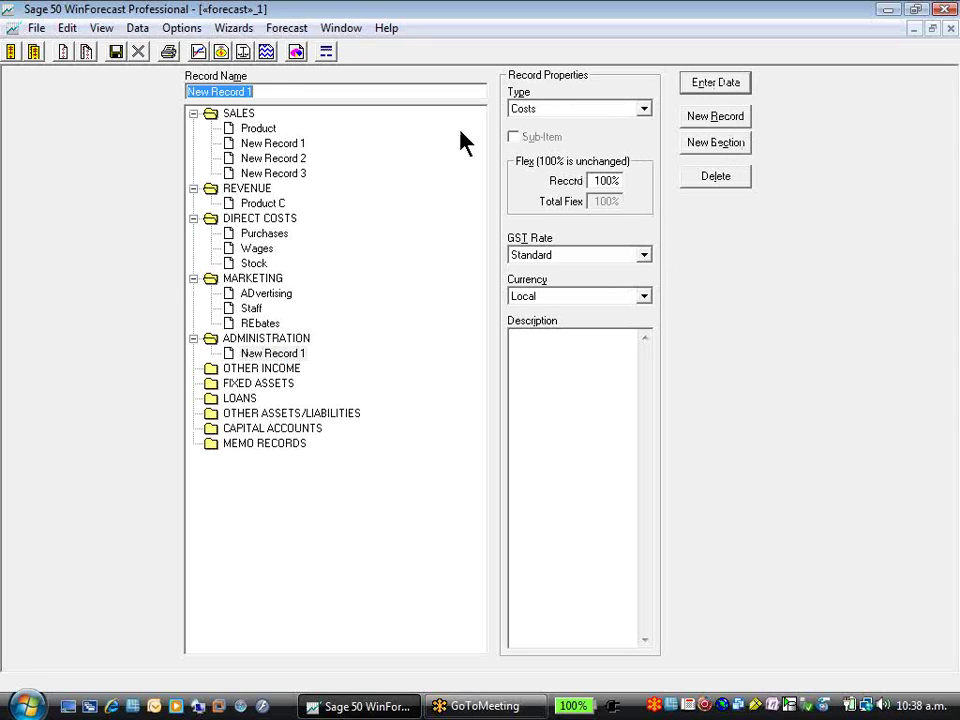
text(Rent)
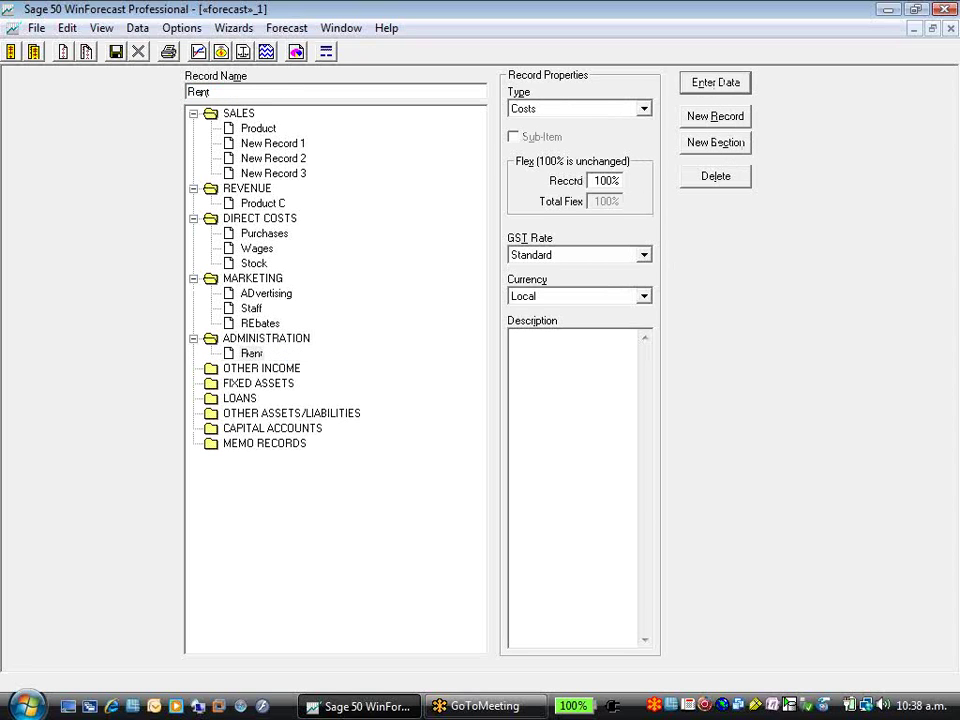
click(638, 110)
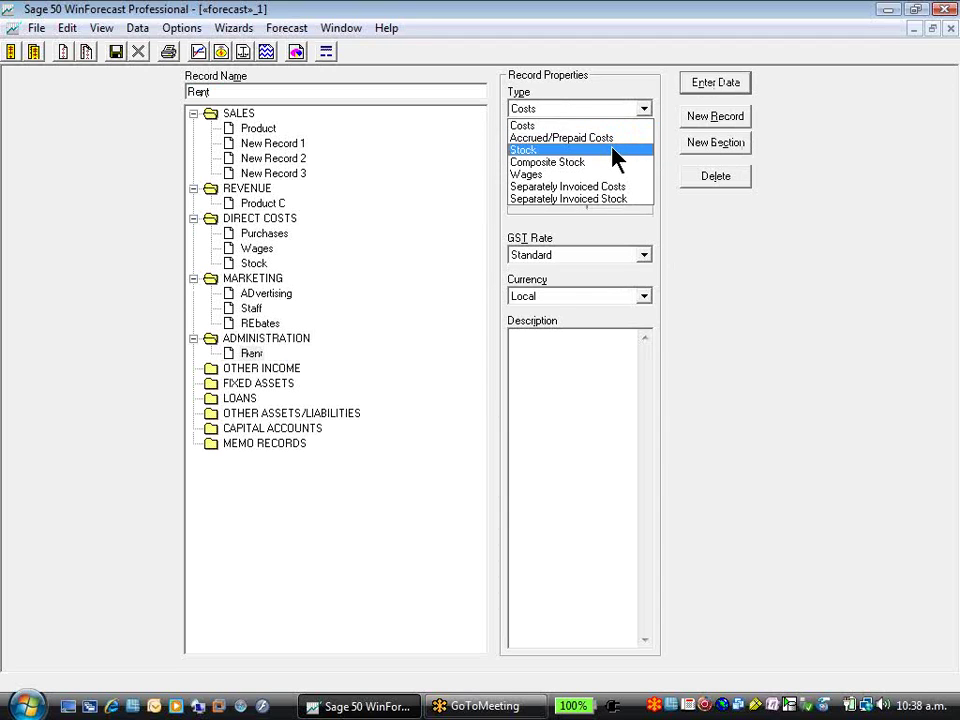
click(614, 138)
click(718, 118)
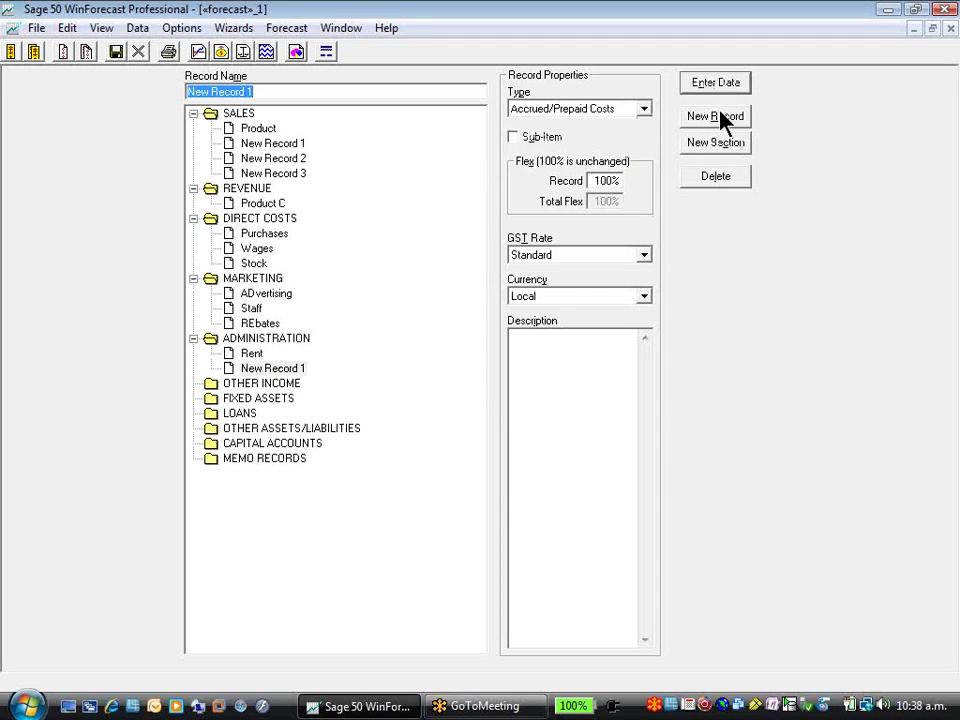
text(Power)
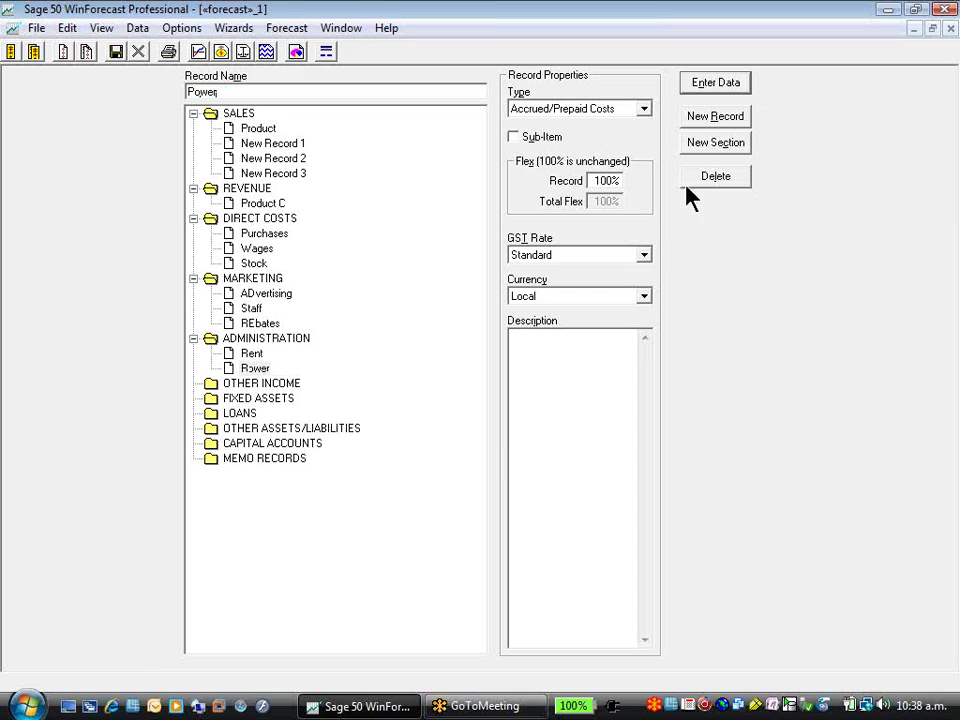
click(265, 401)
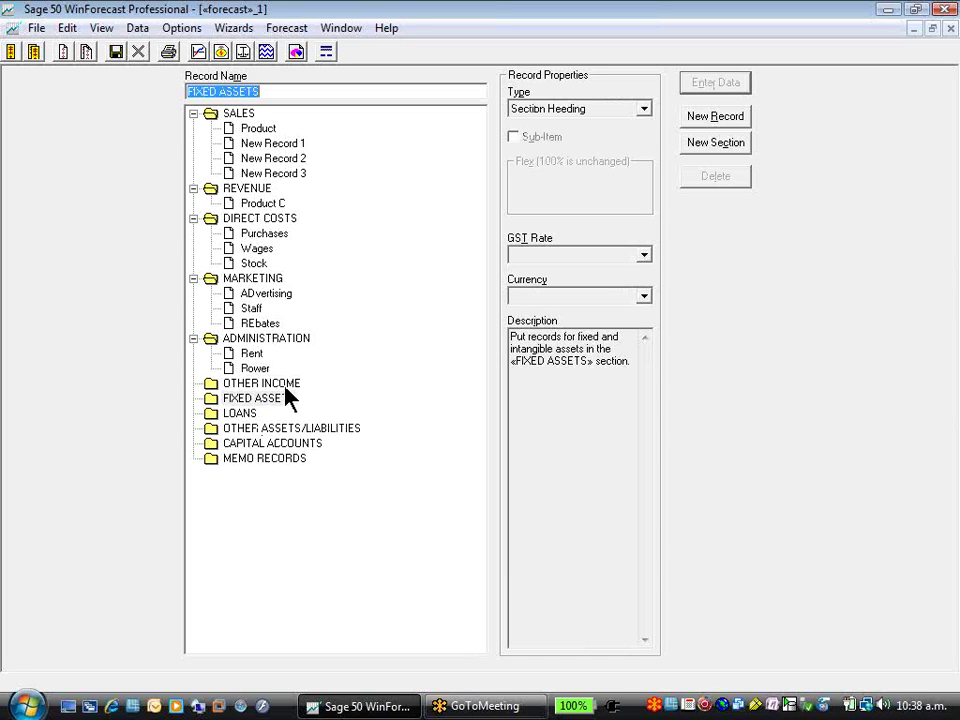
- Export the record list to the Clipboard
right_click(120, 311)
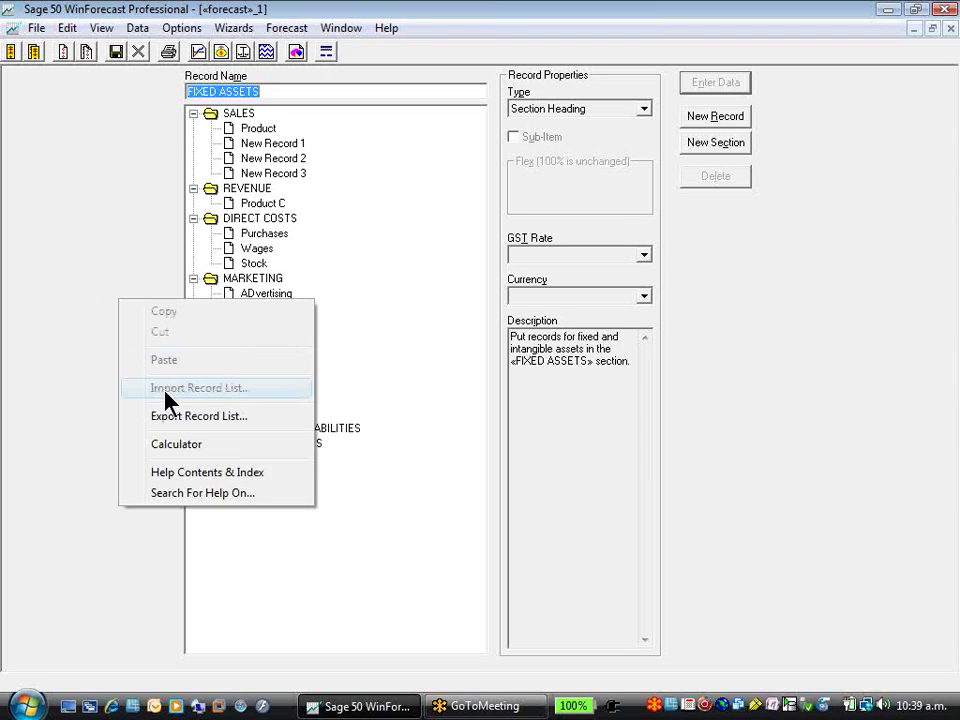
click(218, 417)
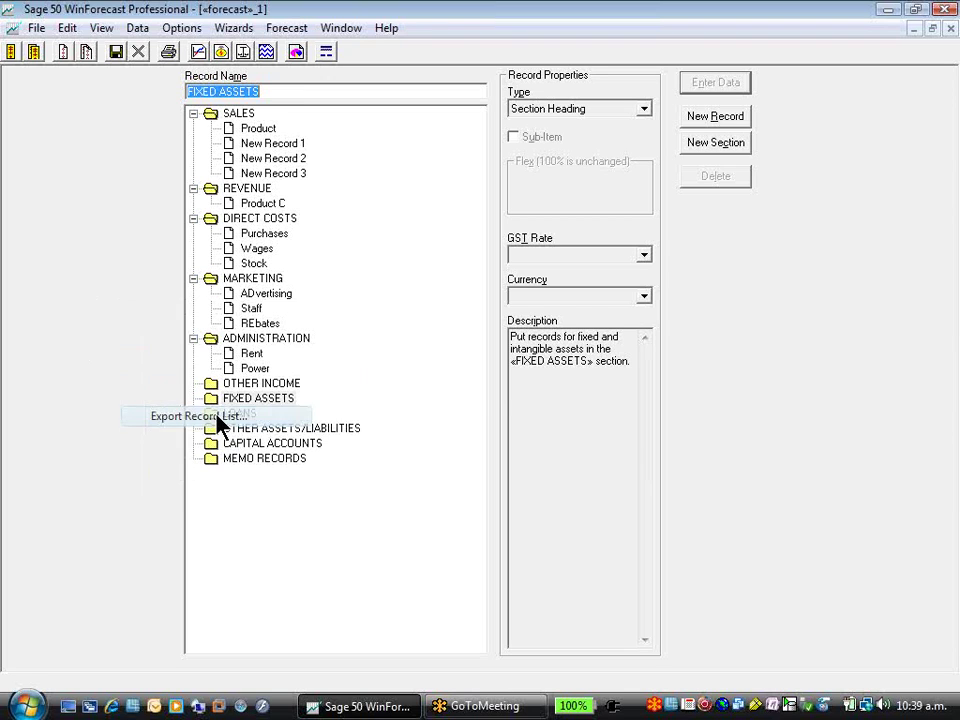
click(530, 344)
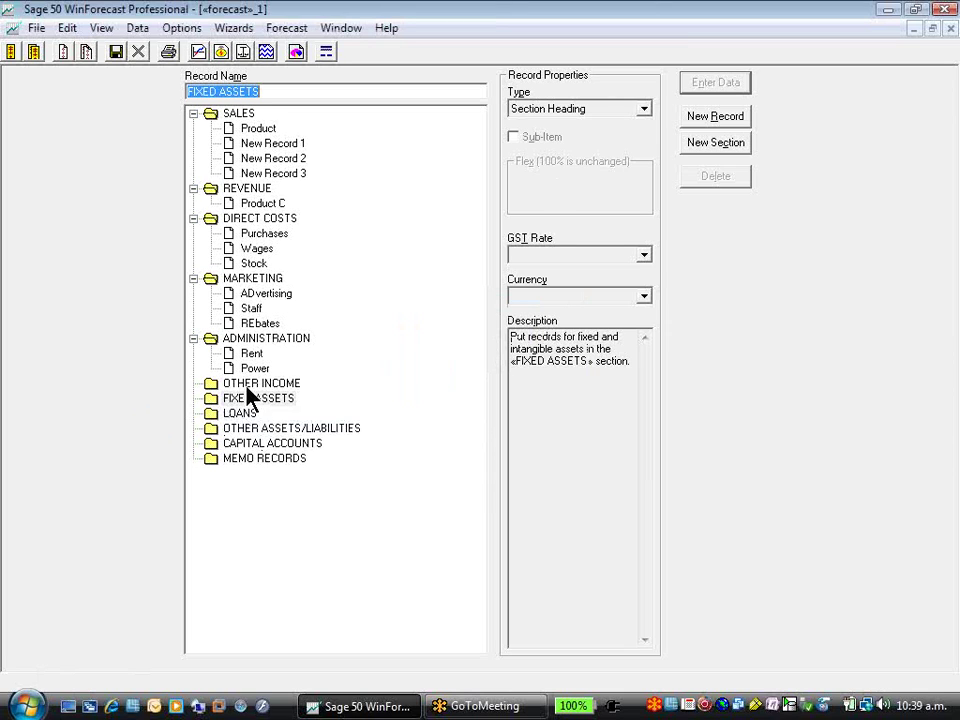
- Add a Plant record under FIXED ASSETS and a calculated Bank Loan record under LOANS
click(700, 121)
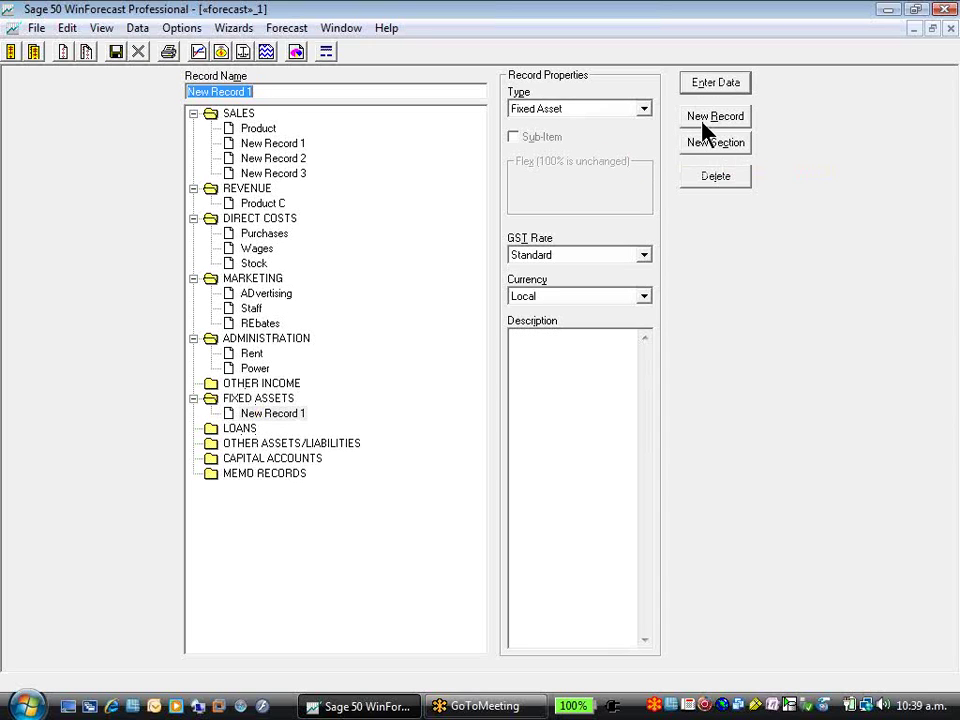
text(Plant)
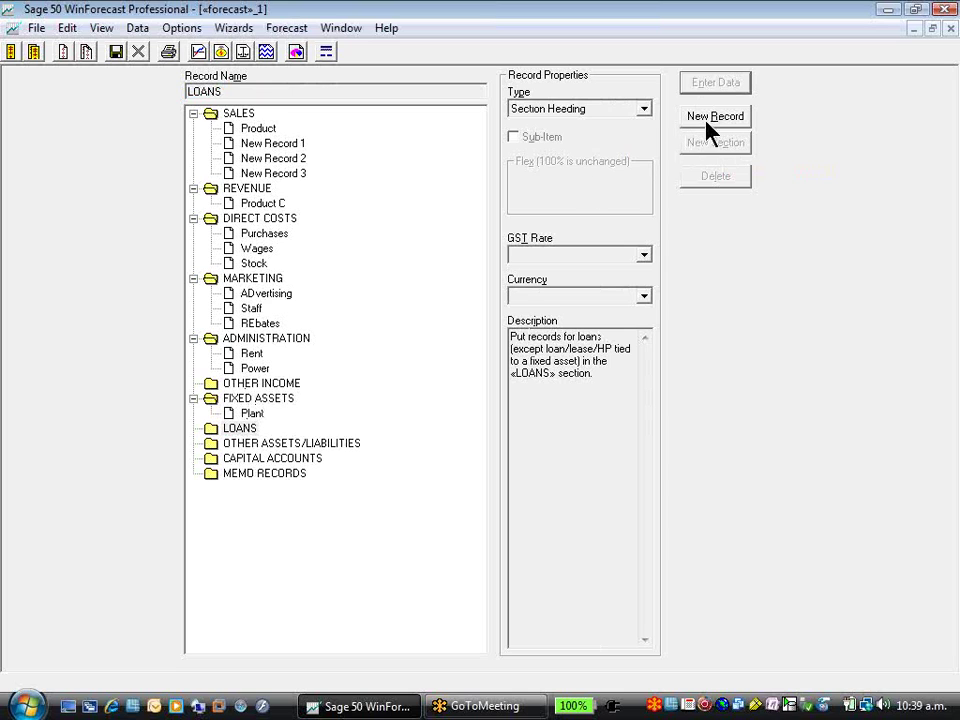
click(706, 121)
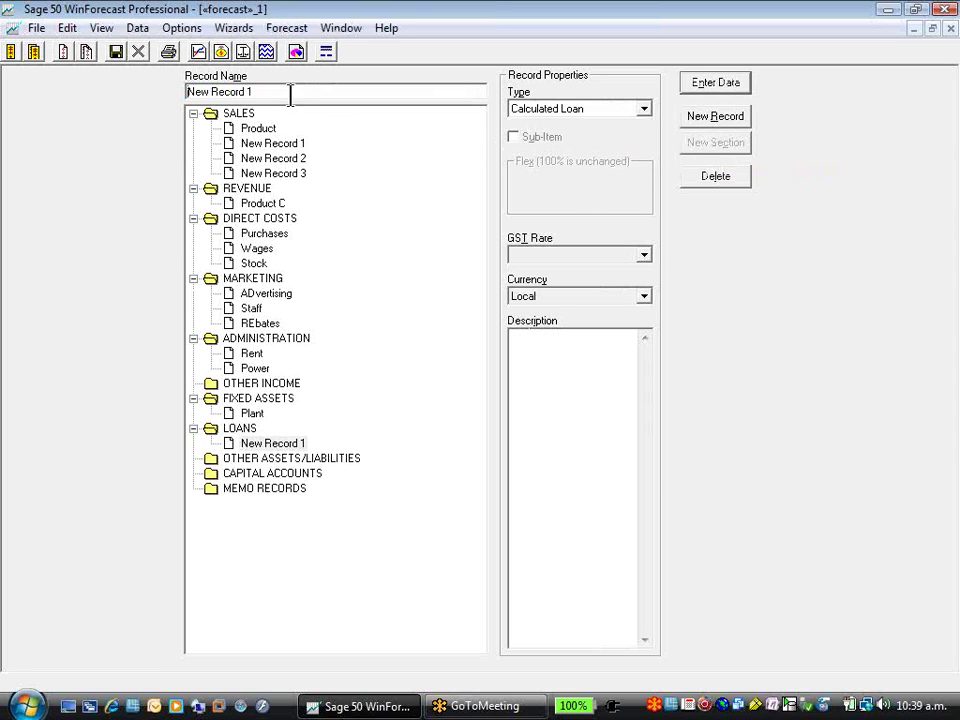
drag(290, 94, 140, 91)
text(Ban)
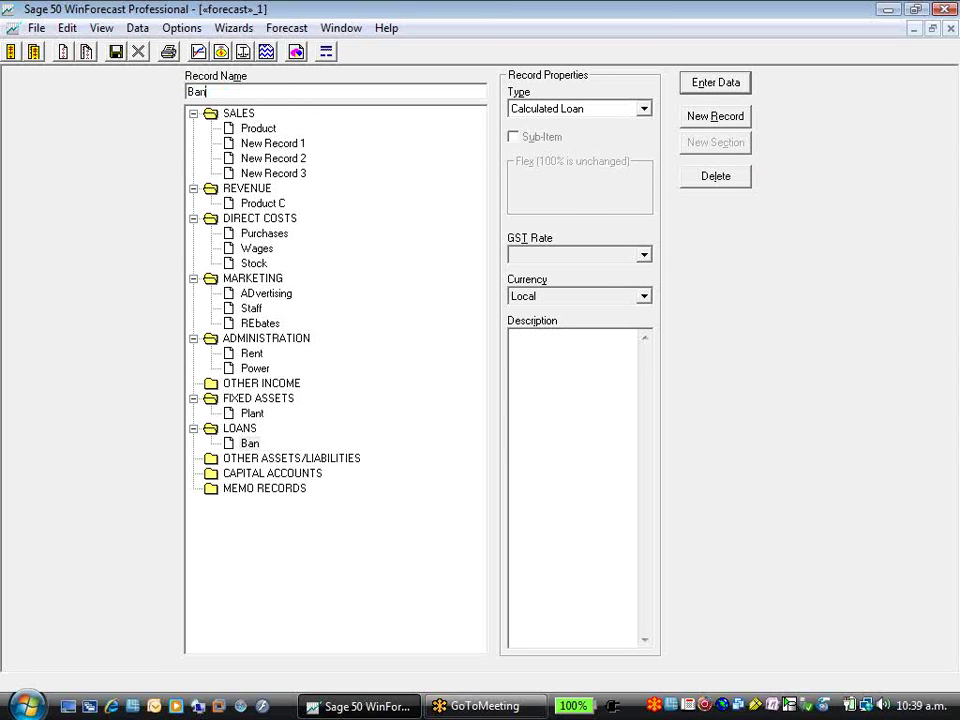
text(k Loan)
click(640, 113)
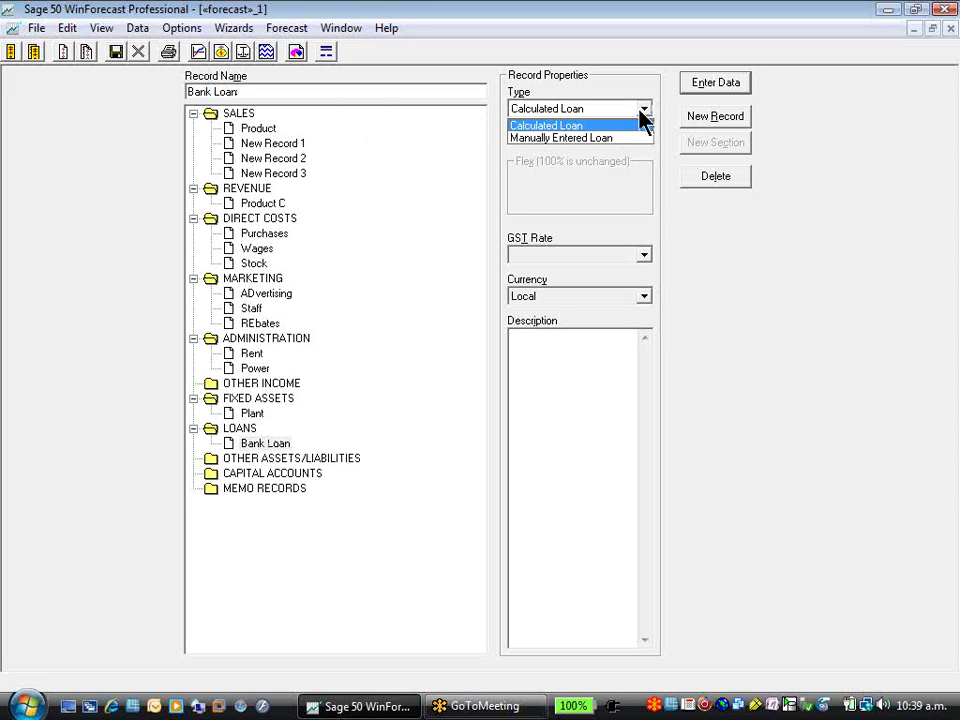
click(638, 125)
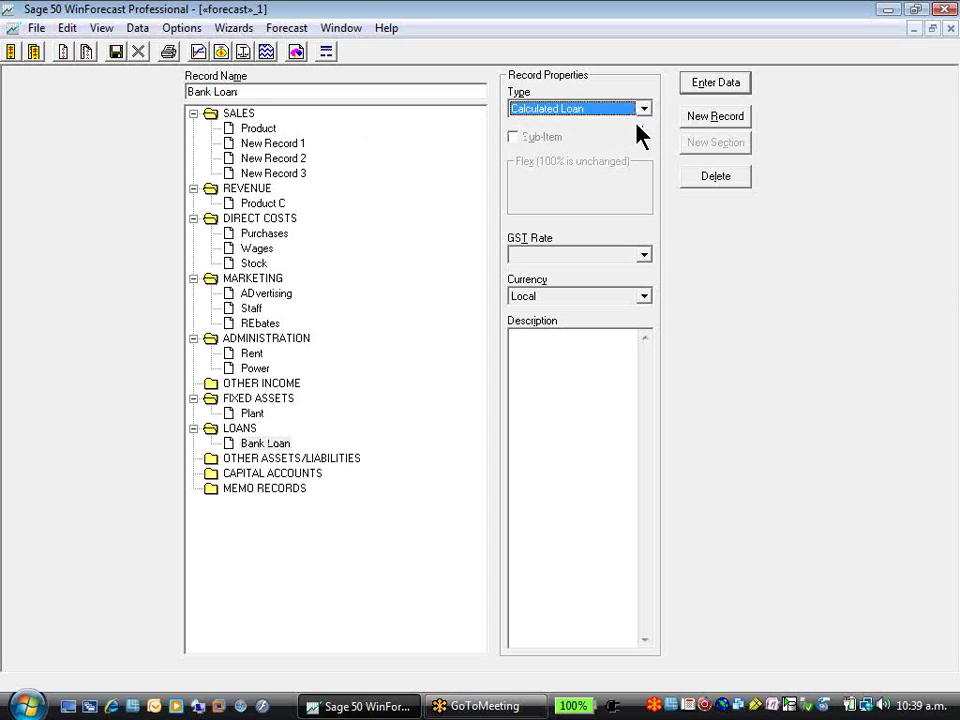
- Add a manually entered loan made named 'Shareholders Adavnce Acc' under OTHER ASSETS/LIABILITIES
click(296, 459)
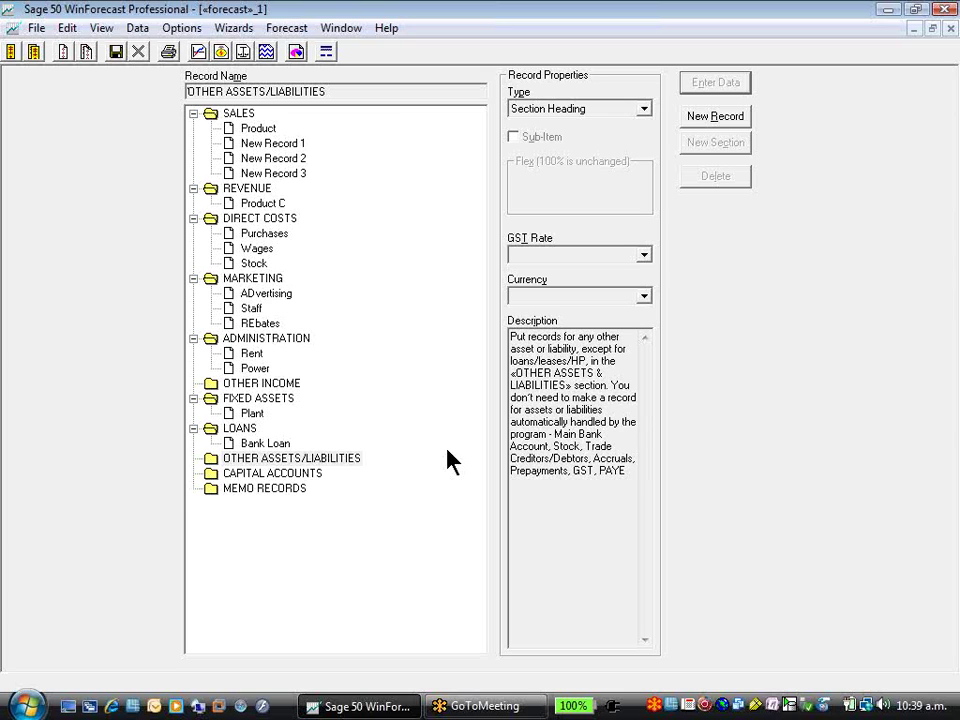
click(728, 118)
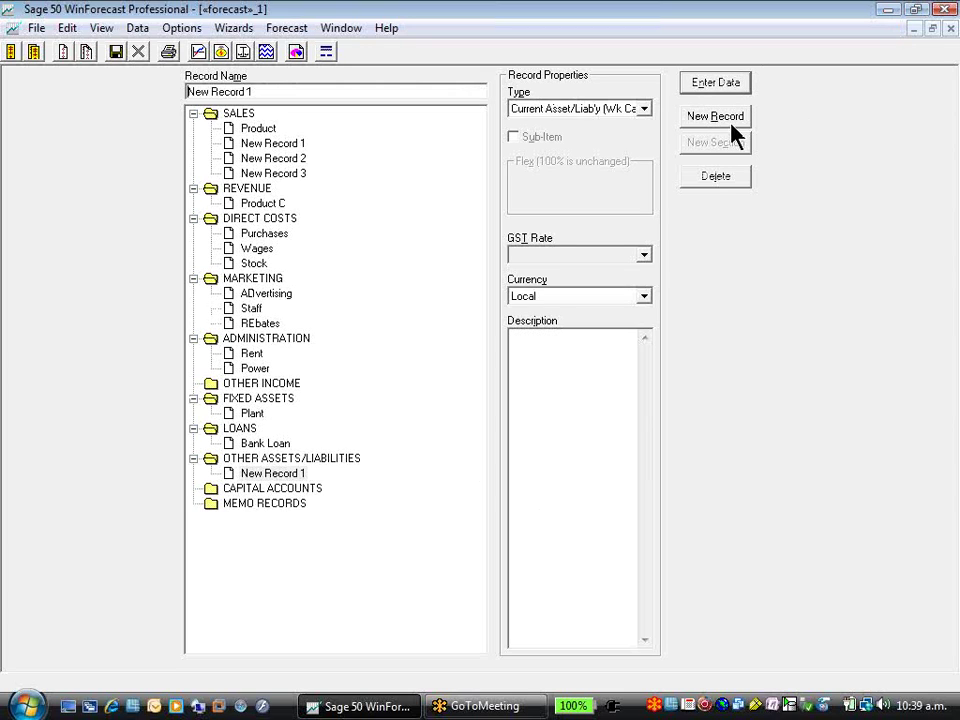
click(644, 108)
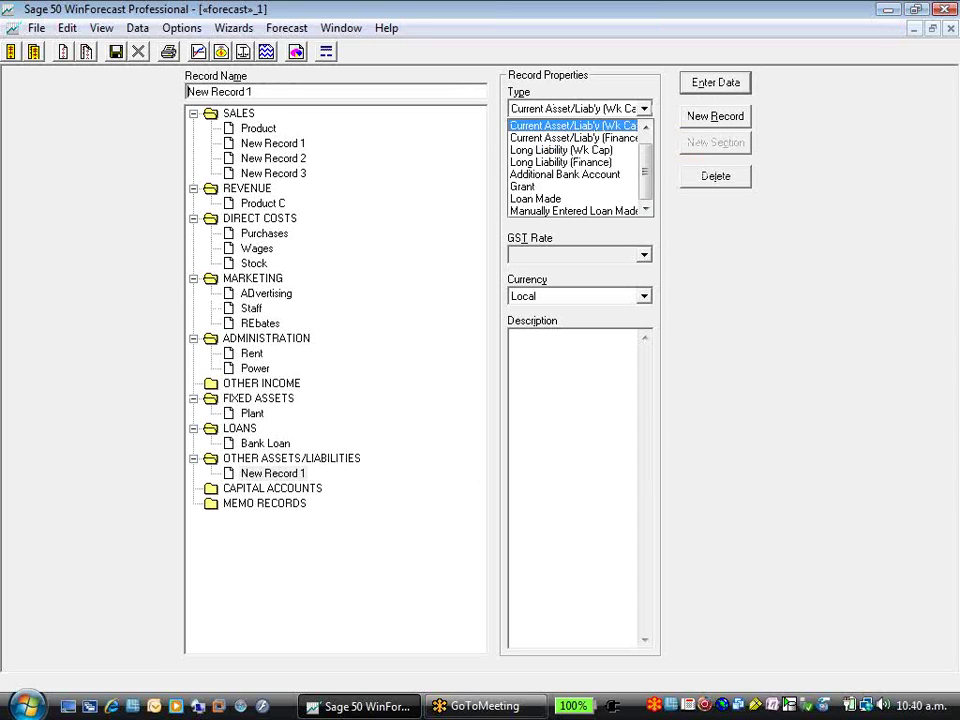
click(646, 127)
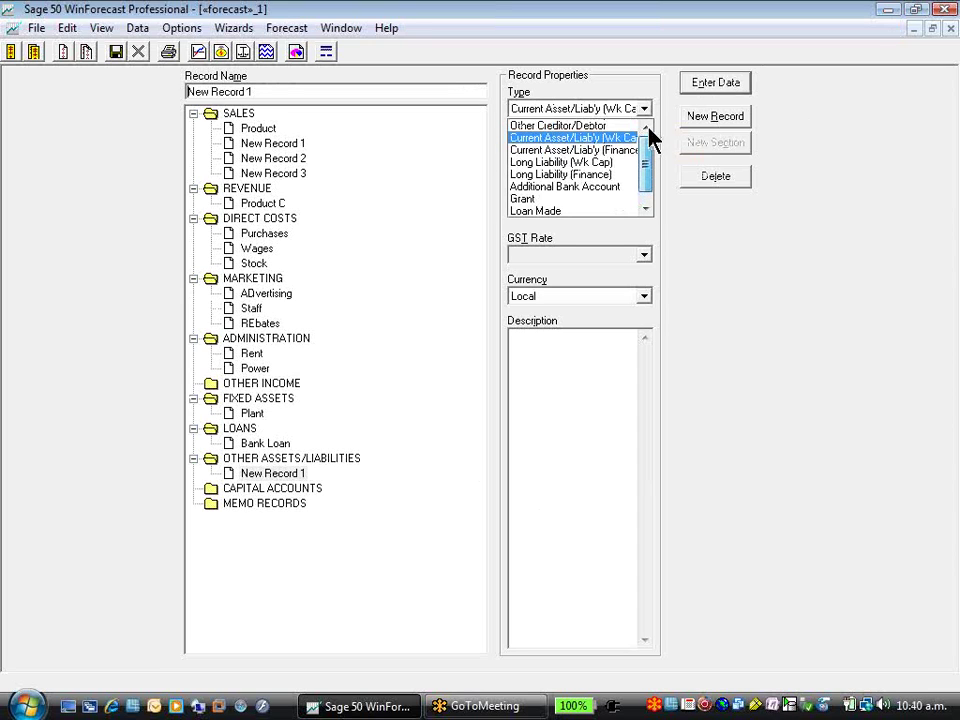
drag(647, 154, 651, 161)
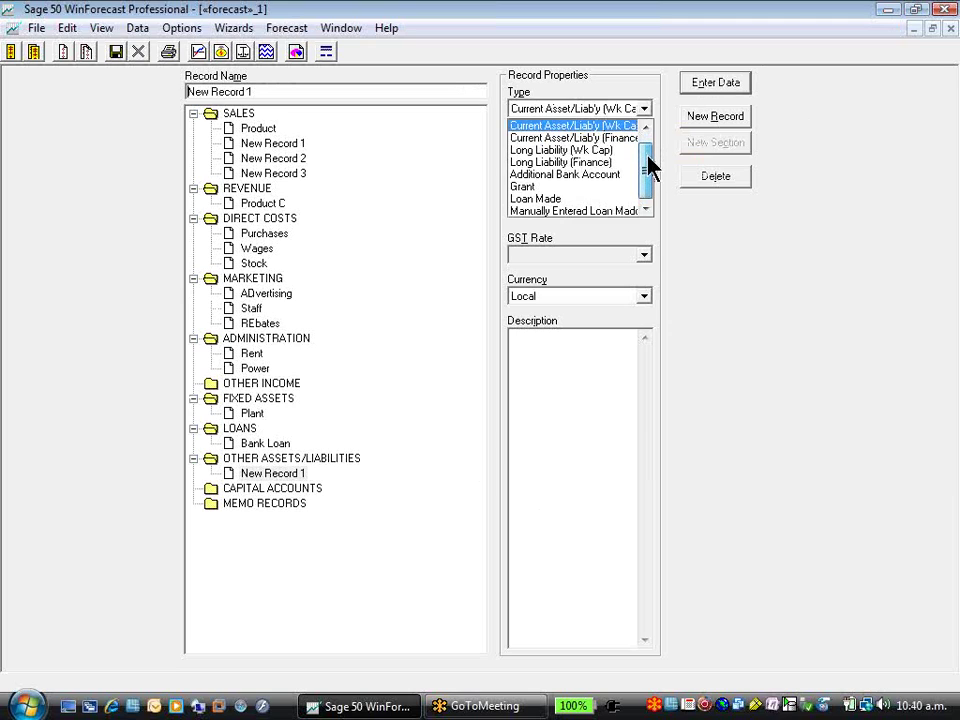
click(630, 211)
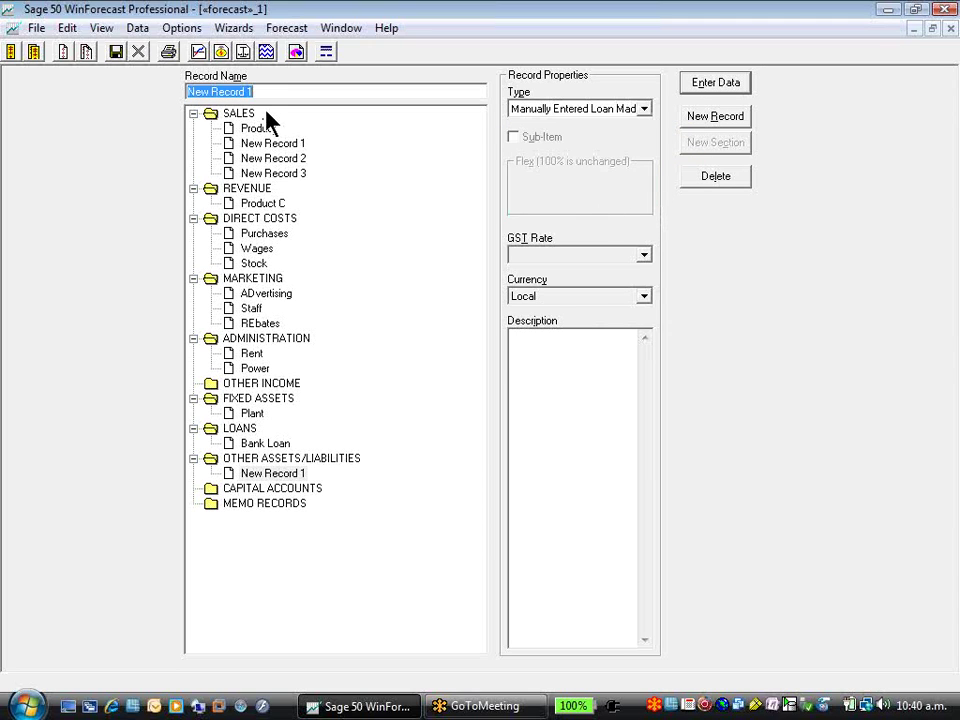
text(SH)
key(BackSpace)
text(hare)
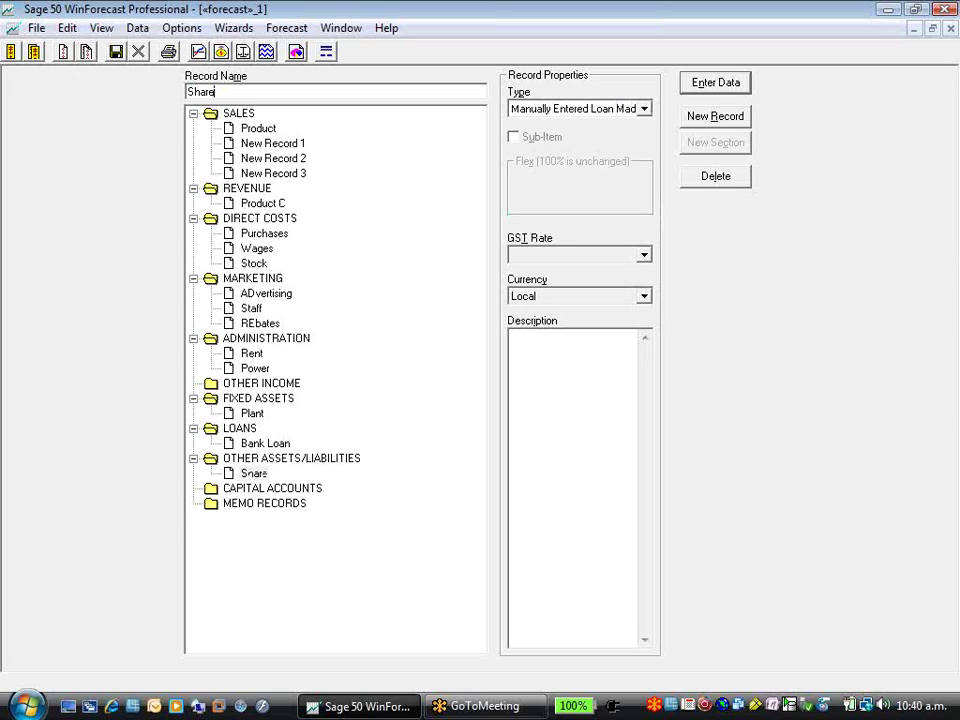
text(holders Loa)
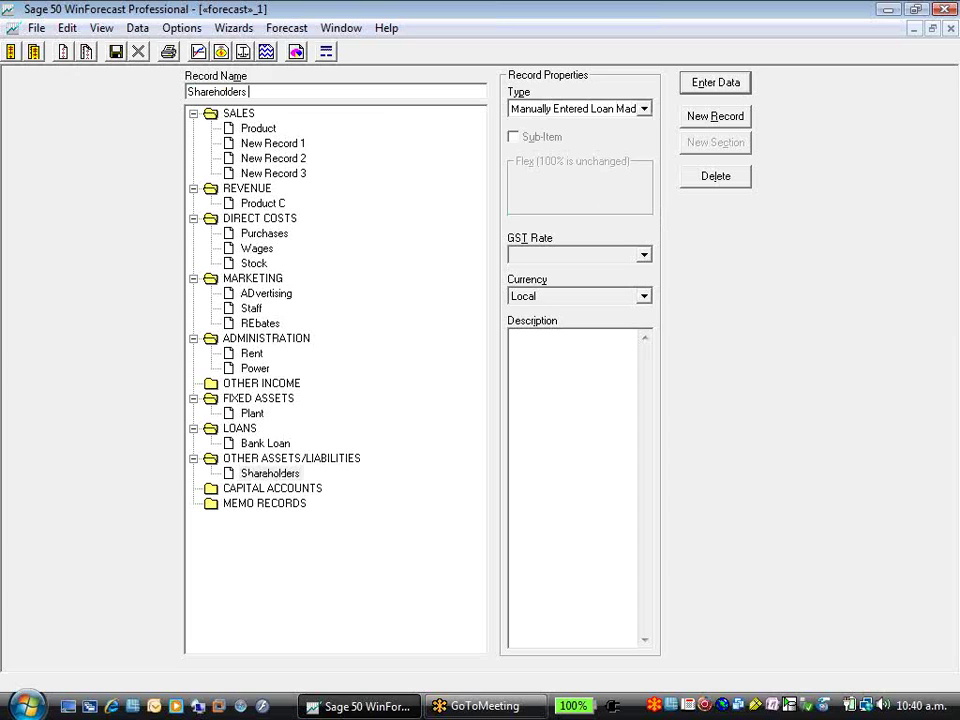
key(BackSpace)
key(BackSpace)
key(BackSpace)
text(Adavnce Acc)
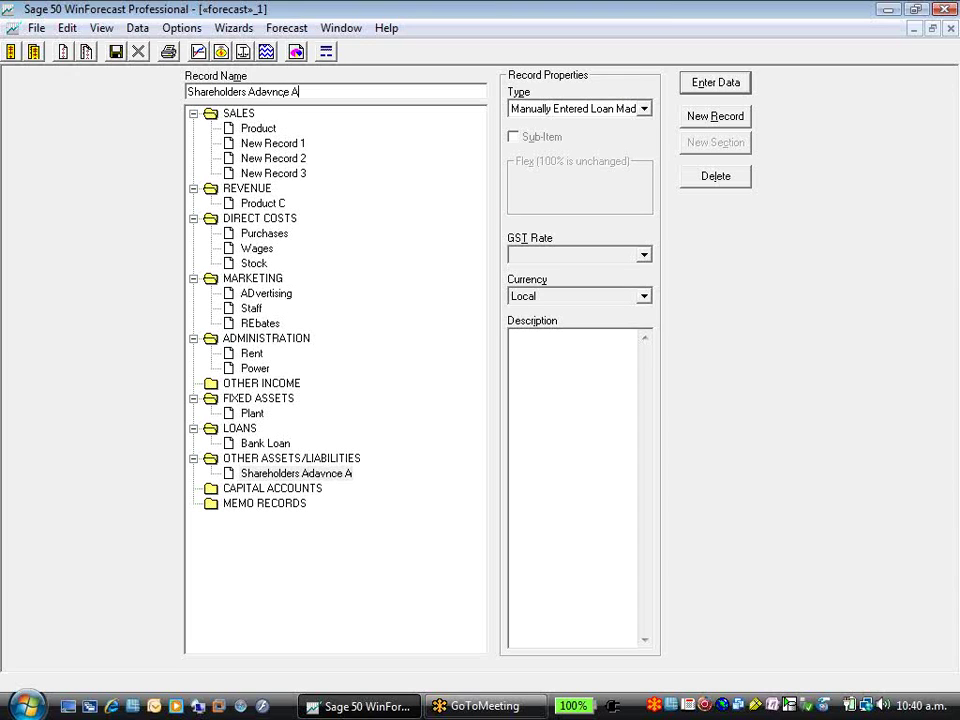
click(288, 490)
- Add a new record under CAPITAL ACCOUNTS named 'Retained eARNING'
click(747, 126)
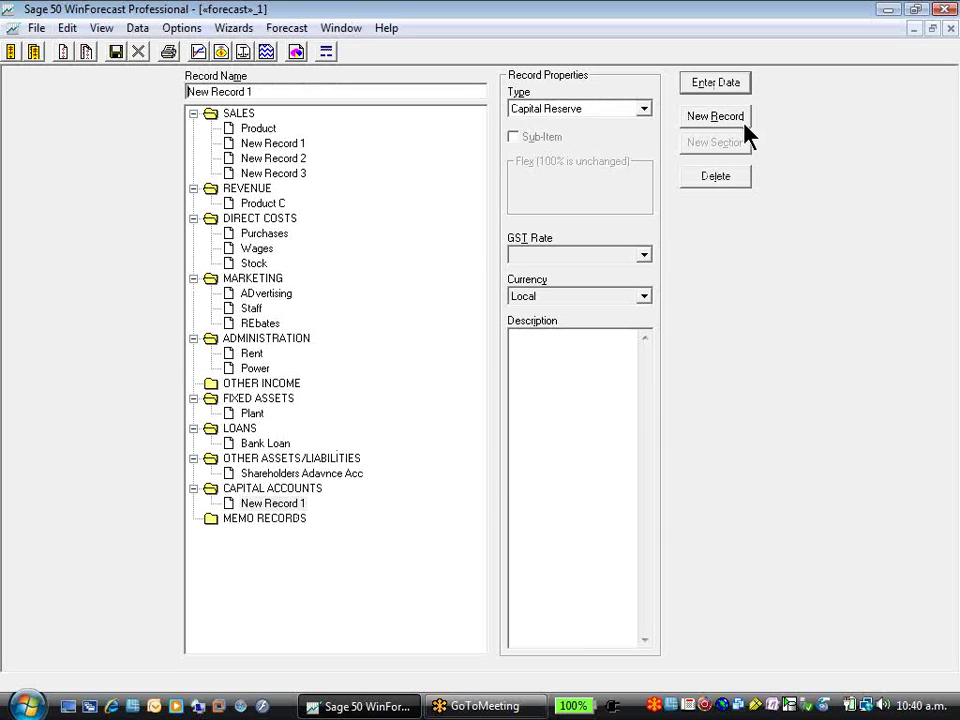
drag(266, 92, 160, 98)
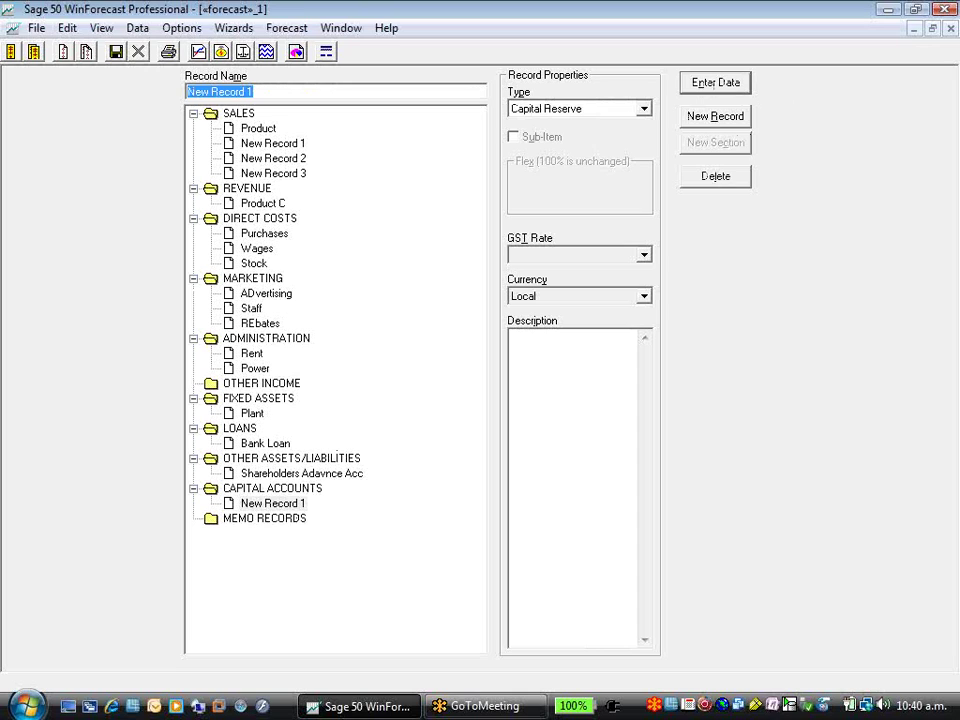
text(Retained e)
key(Caps_Lock)
text(ARNING)
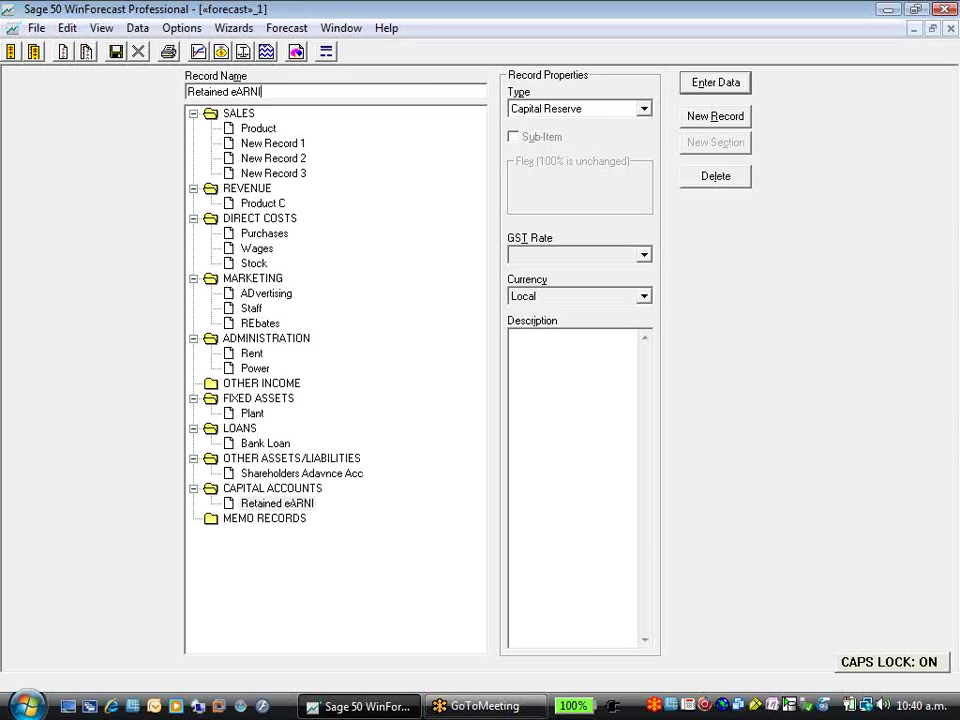
- Add a memo record named 'no Of sTAFF' under MEMO RECORDS
click(265, 518)
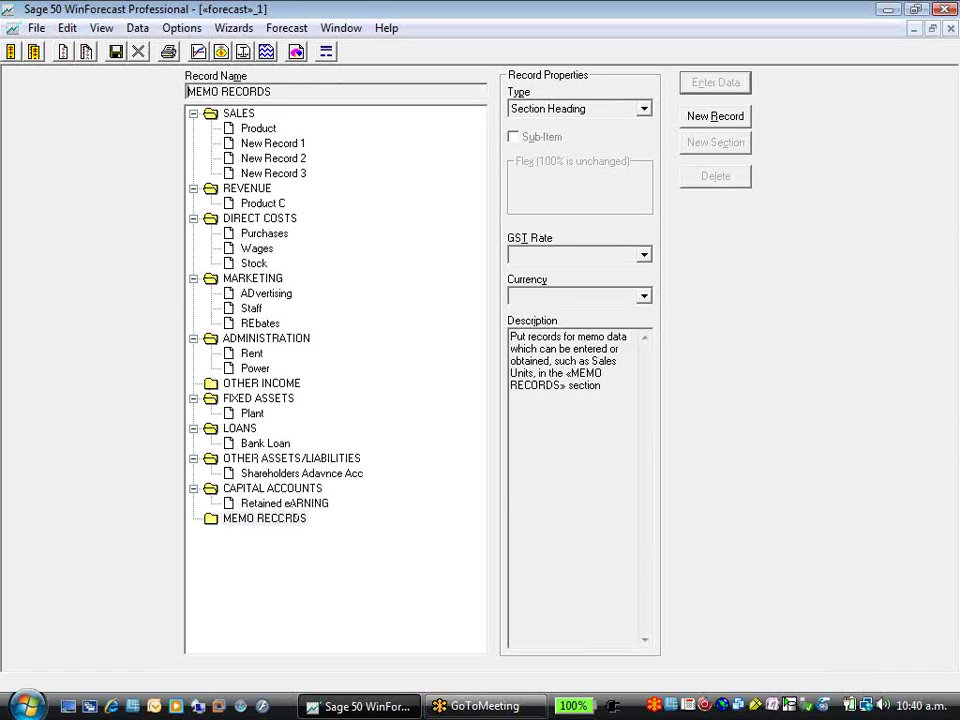
click(700, 118)
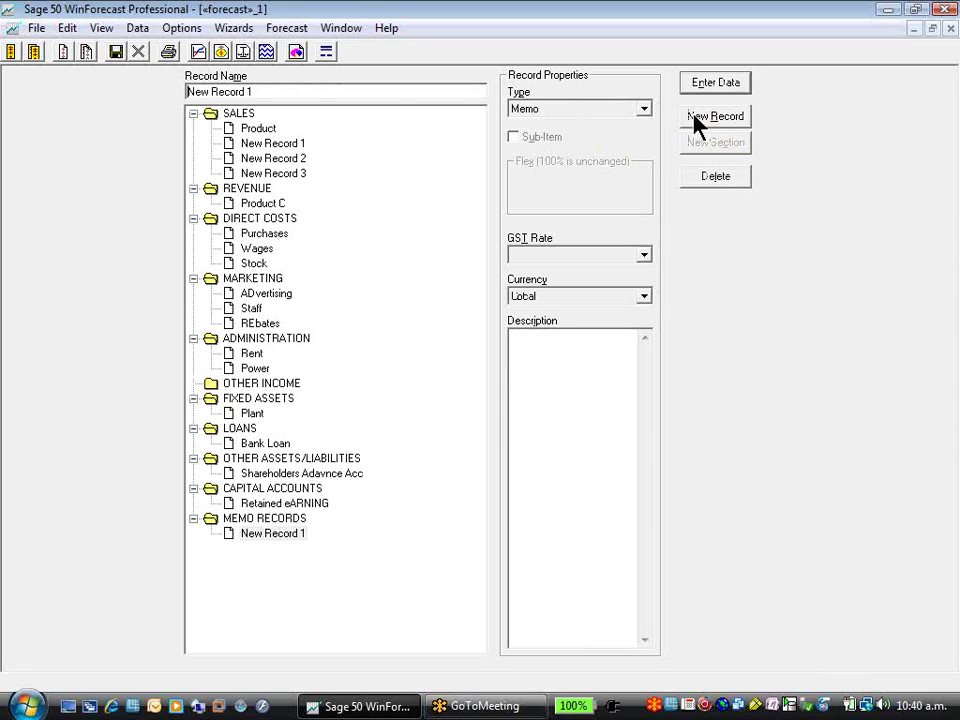
drag(300, 91, 141, 94)
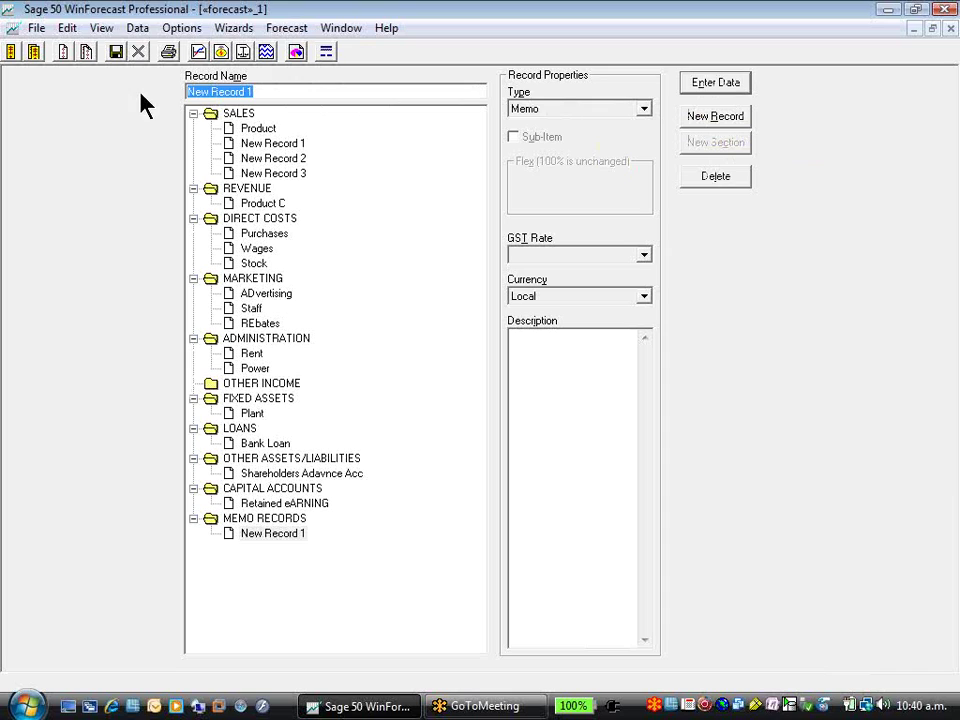
text(no Of)
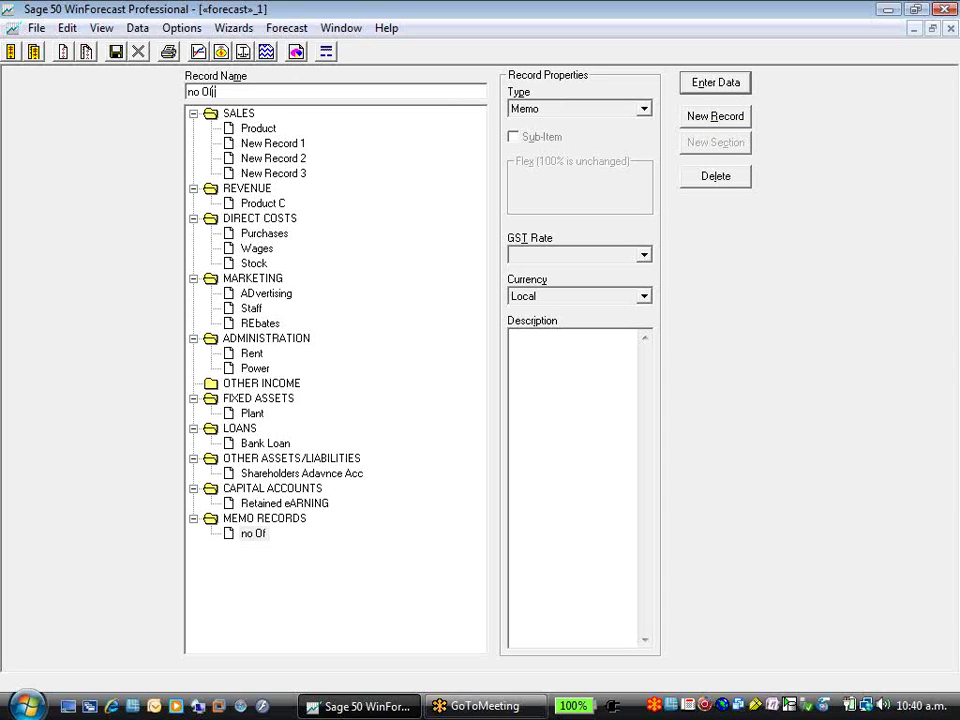
text( sTAFF)
key(Return)
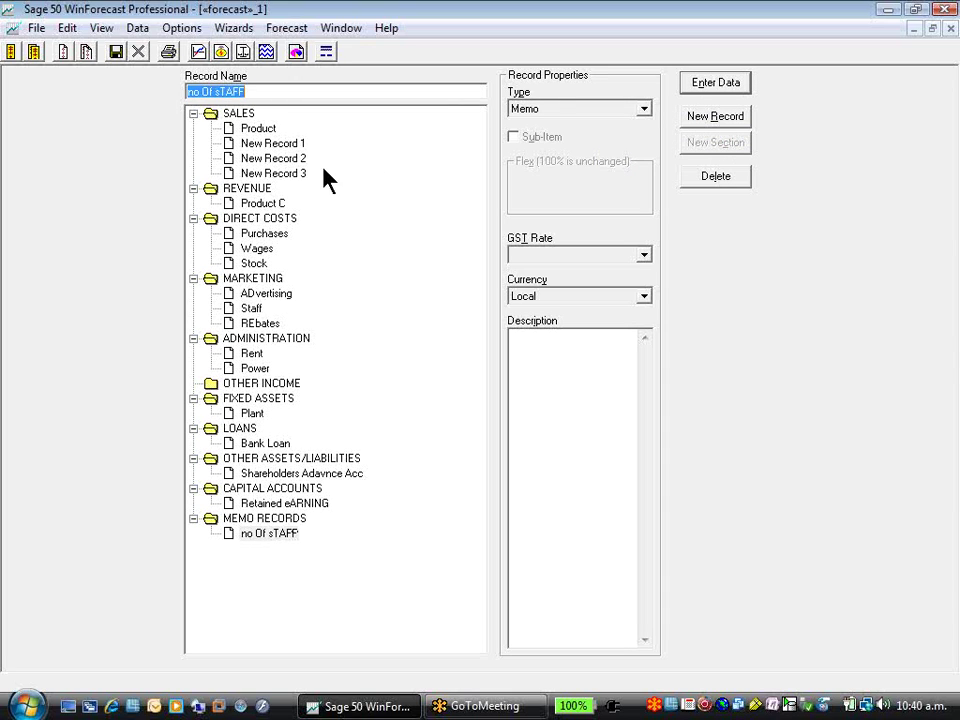
- Open Product's income data and set sales to 1000 for every month
click(257, 131)
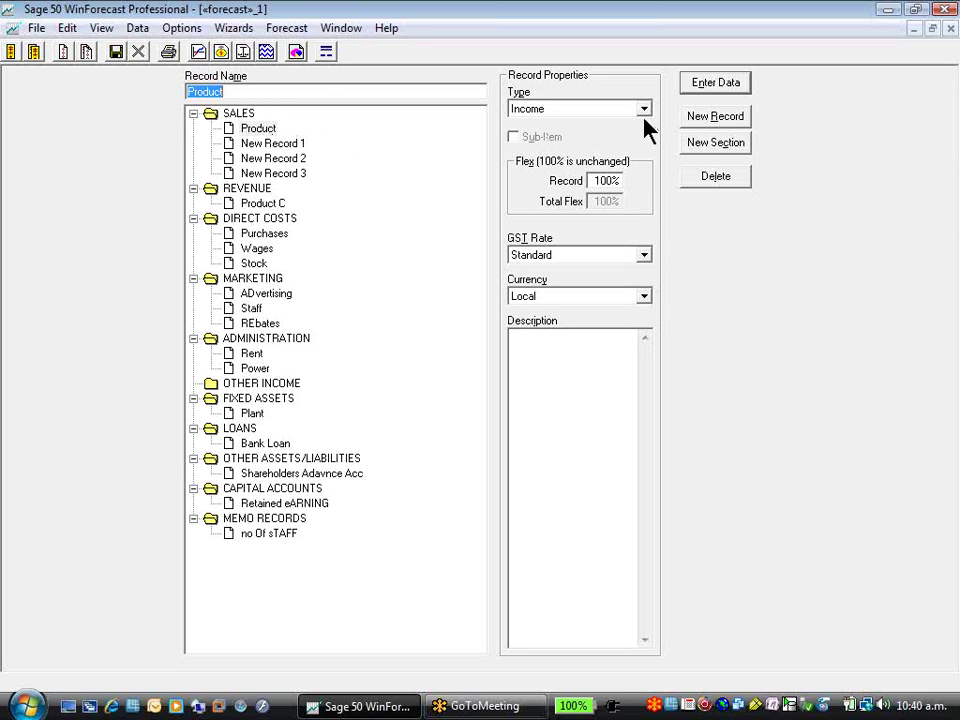
click(716, 85)
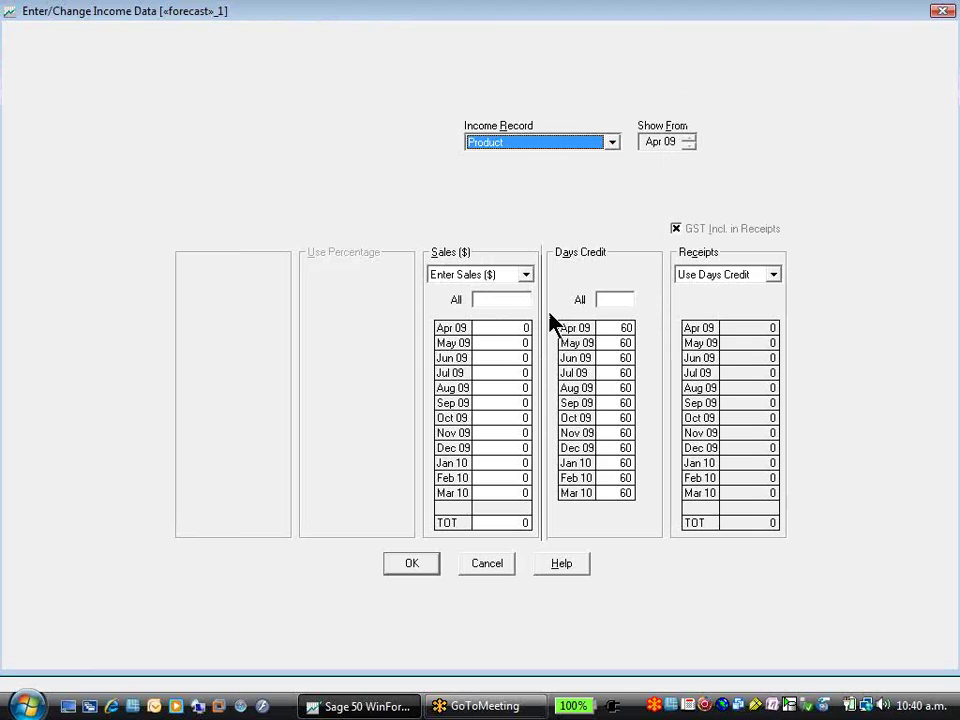
click(523, 299)
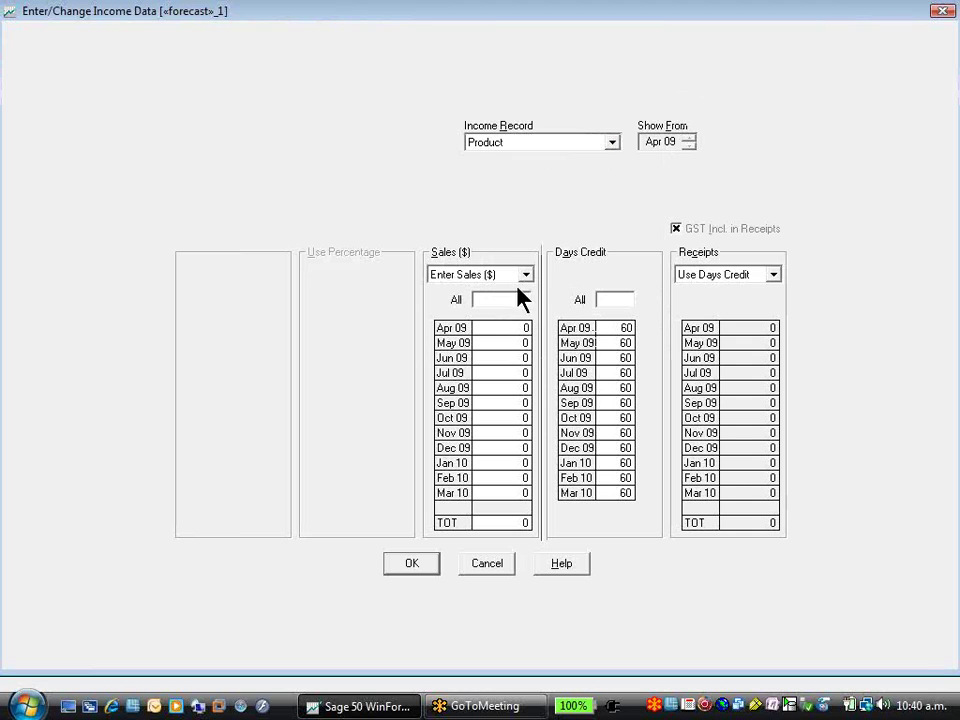
text(1000)
key(Tab)
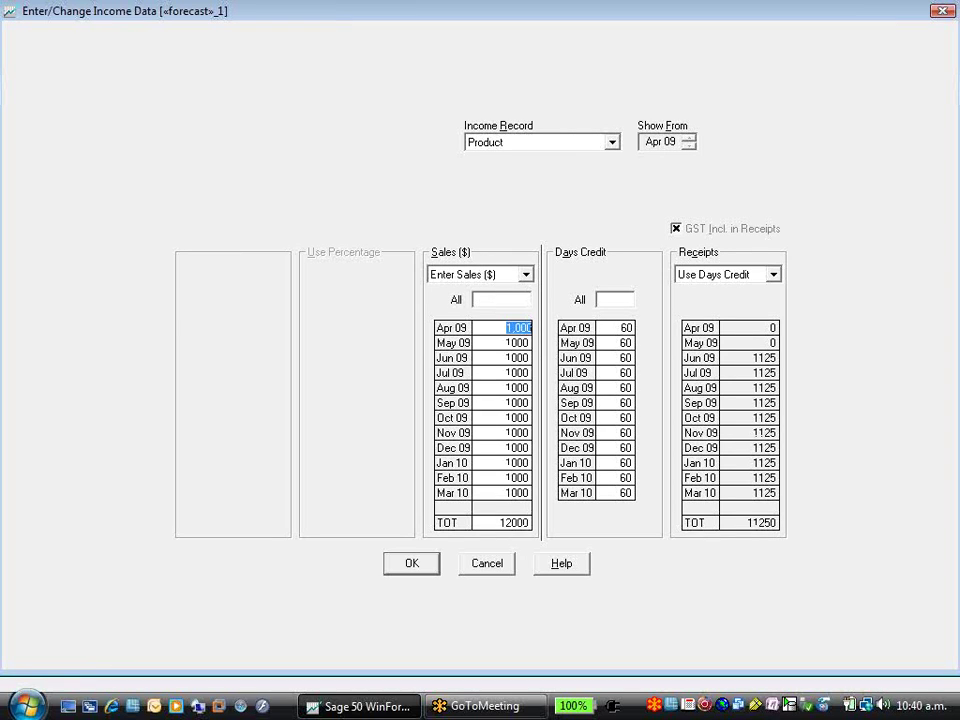
- Keep receipts on days credit and apply 45 days credit to every month
click(774, 274)
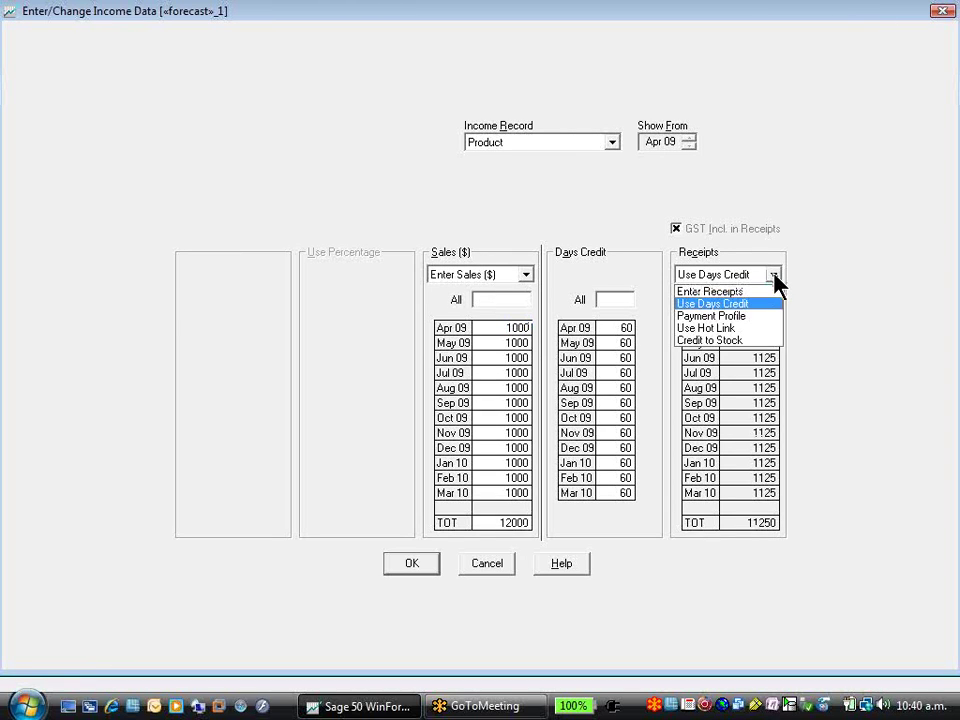
click(774, 274)
click(614, 300)
text(45)
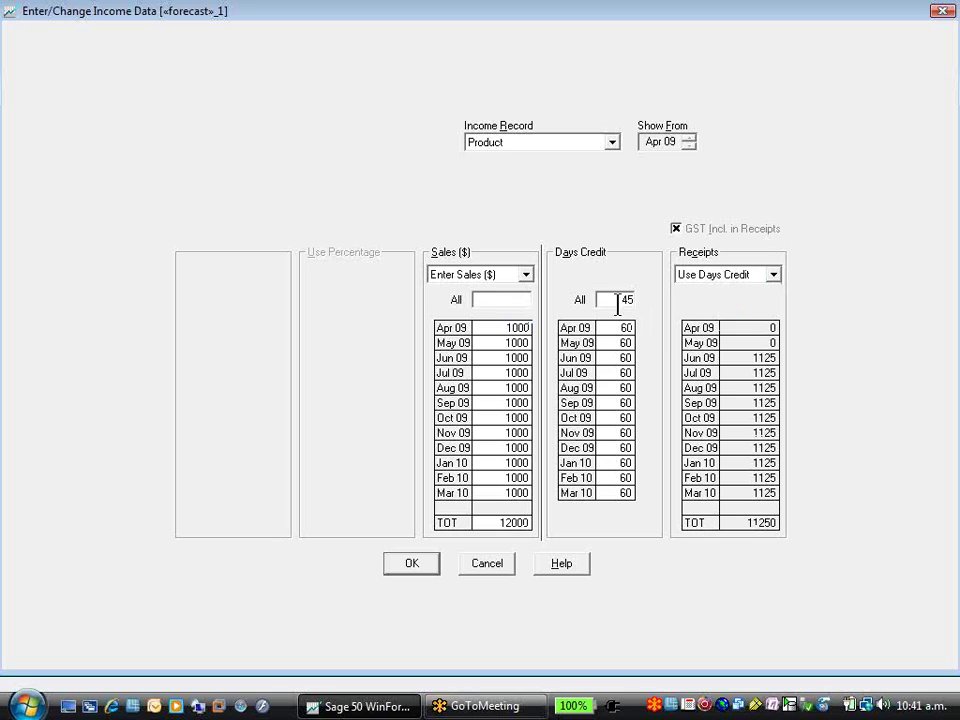
key(Tab)
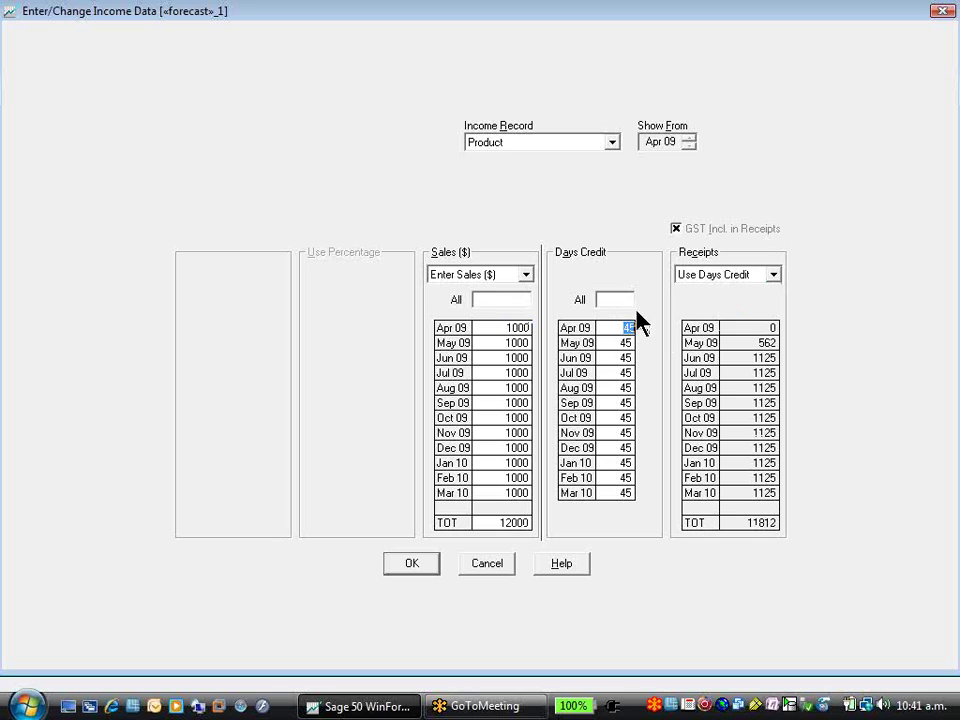
click(700, 335)
- Change the Dec 09 and Jan 10 days credit to 55
click(774, 275)
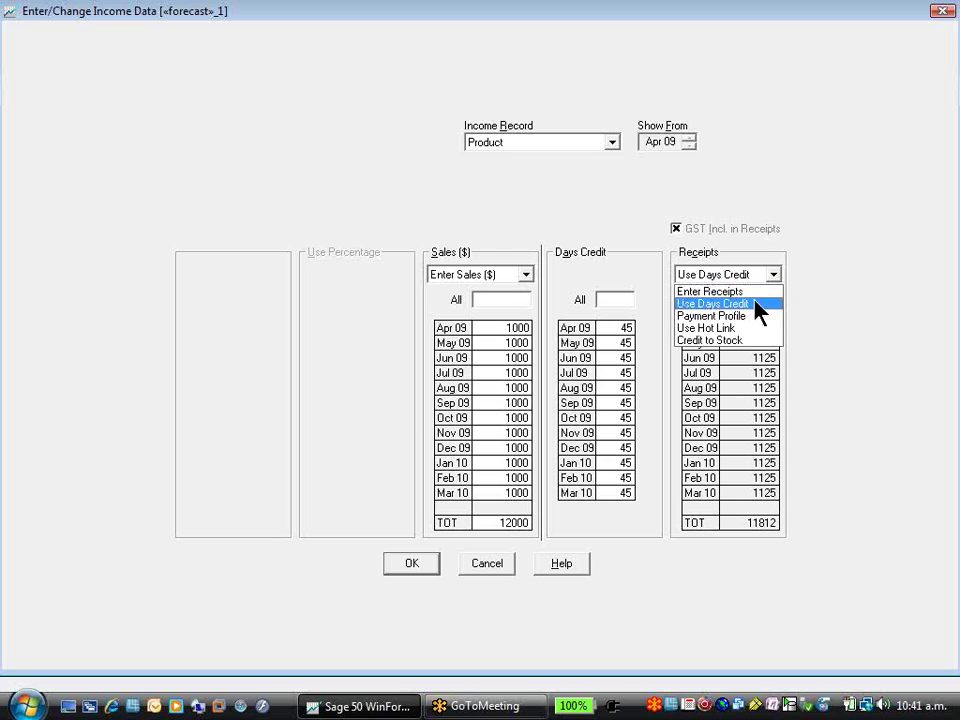
click(622, 410)
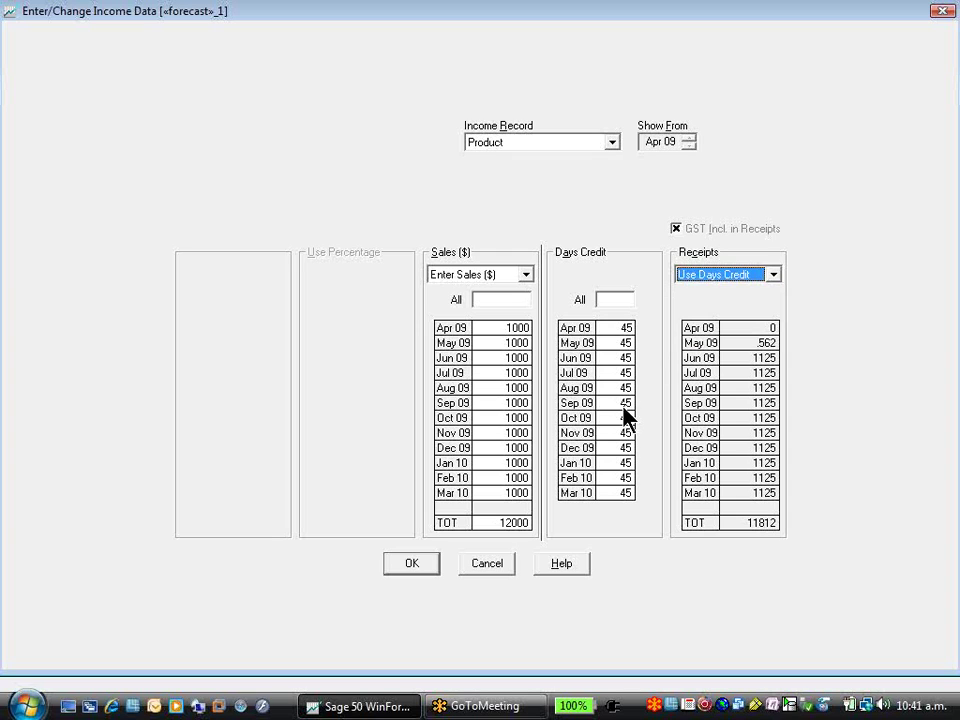
click(625, 405)
click(625, 448)
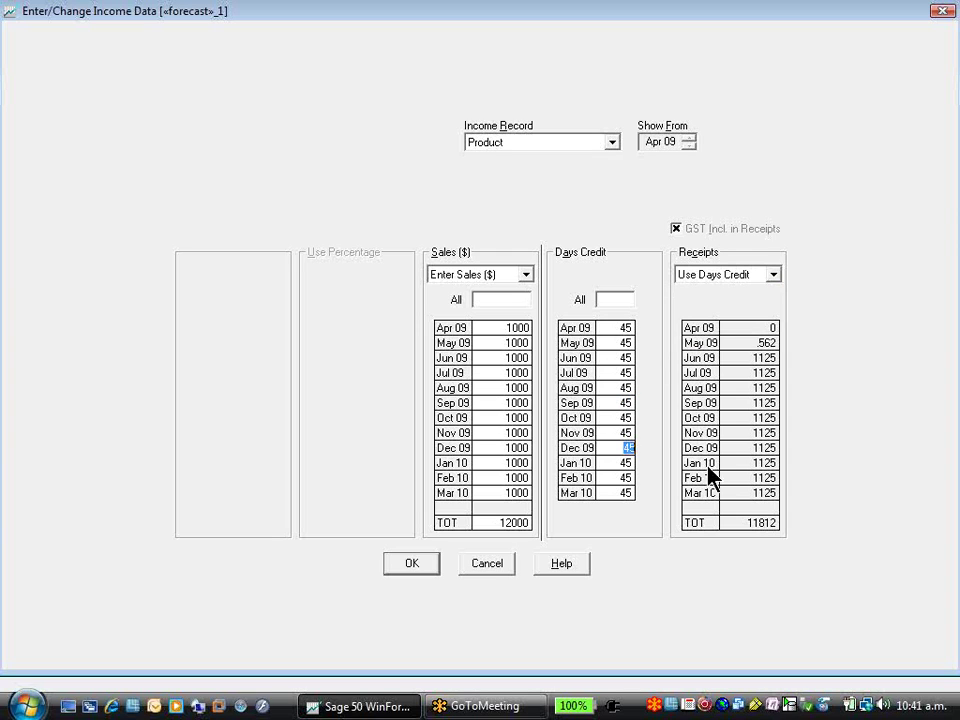
text(55)
key(Return)
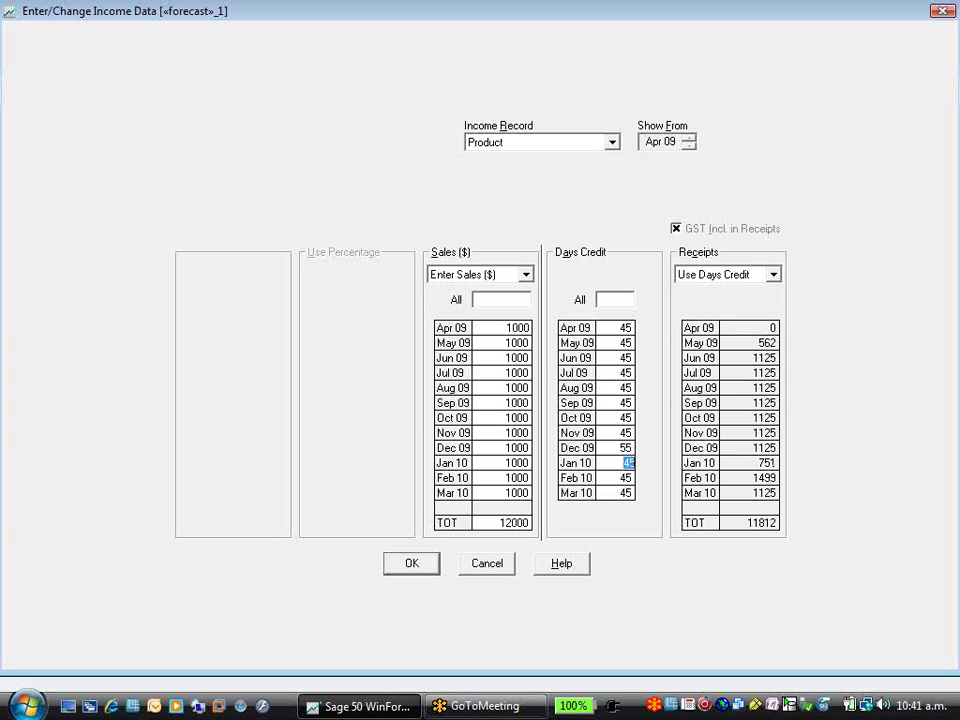
text(55)
key(Return)
- Switch Product receipts to a payment profile with 10% at 0 days and 60% at 30 days
click(775, 274)
click(765, 317)
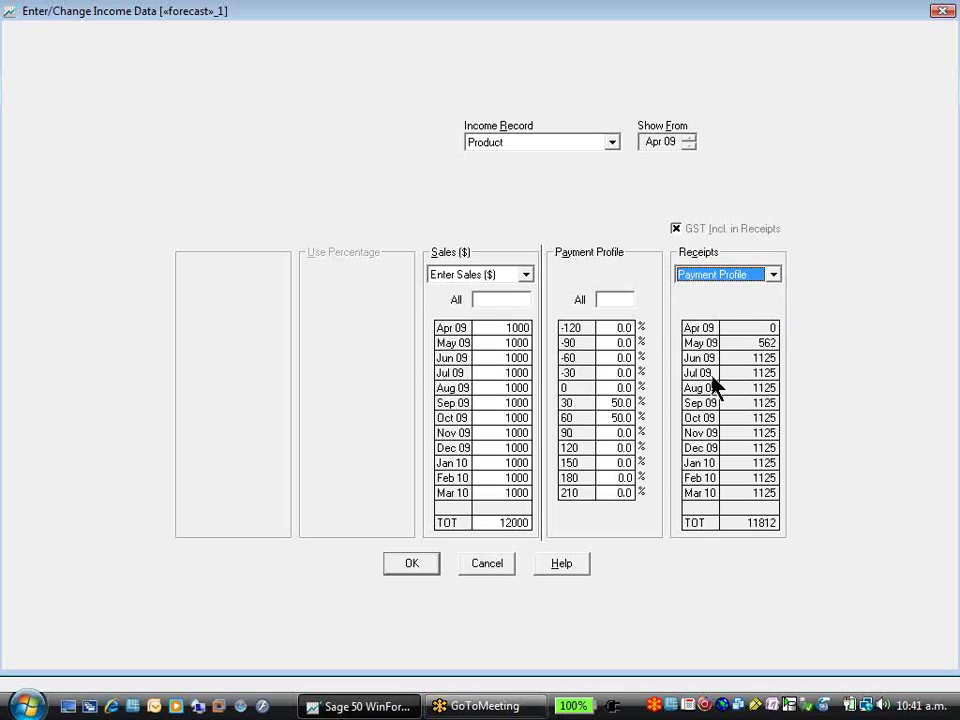
click(622, 388)
text(10)
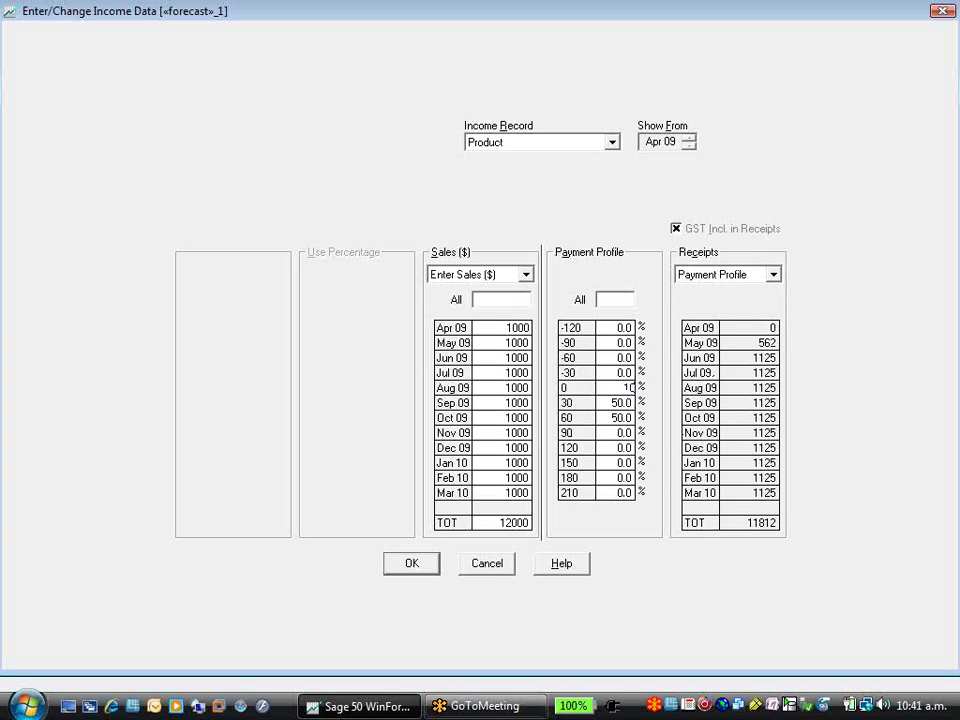
key(Return)
text(60)
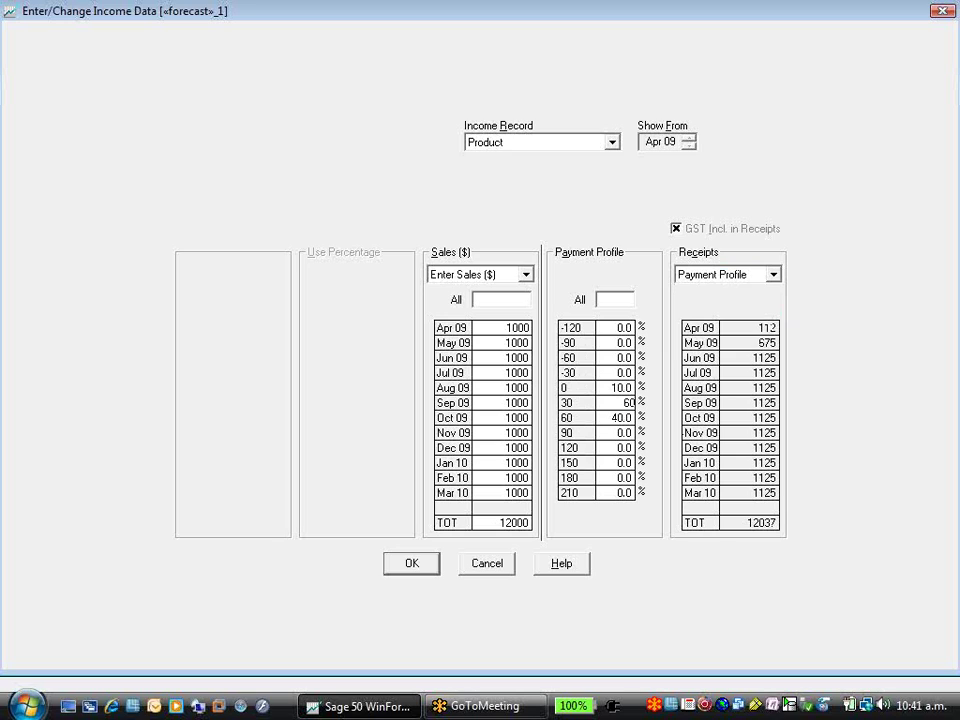
key(Return)
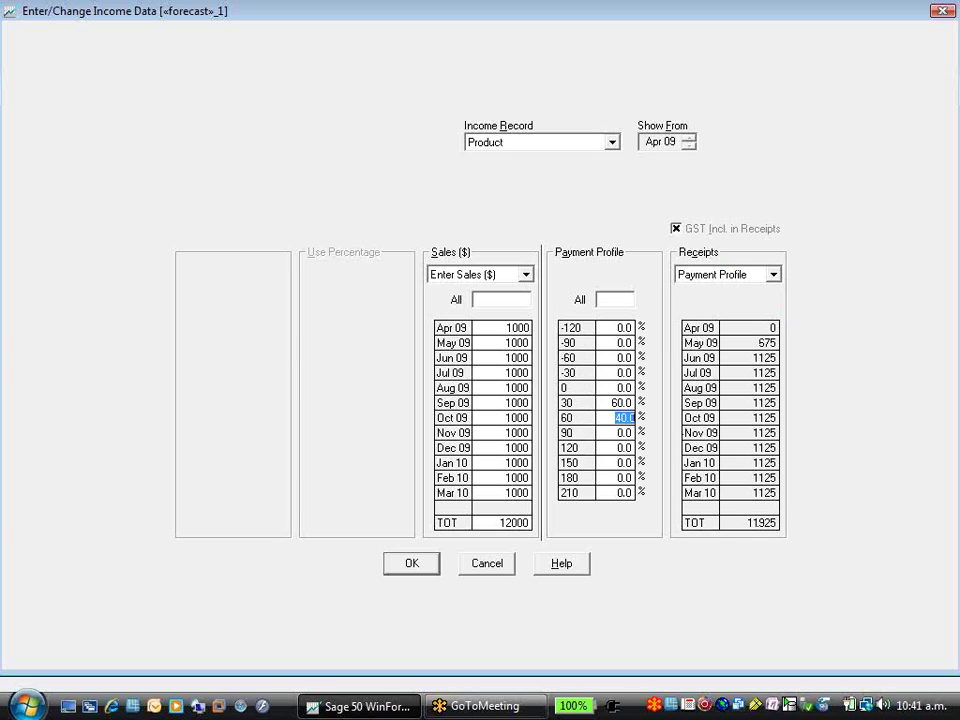
- Re-enter 10% at 0 days so the profile totals 100%, keeping receipts on the payment profile
click(622, 388)
text(10)
key(Return)
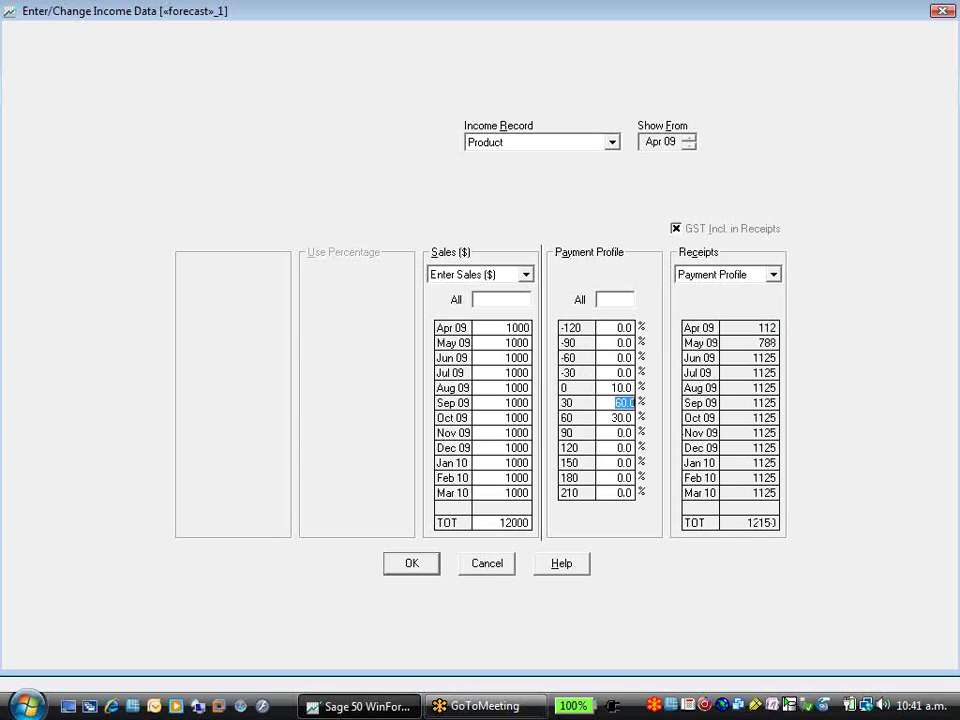
key(Return)
click(773, 277)
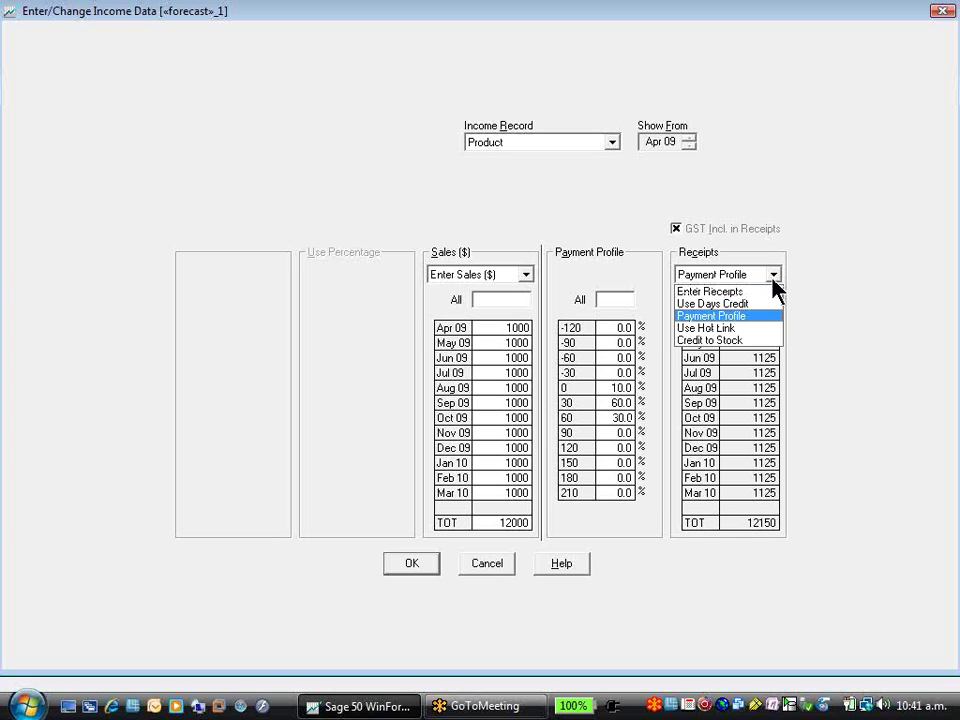
click(582, 333)
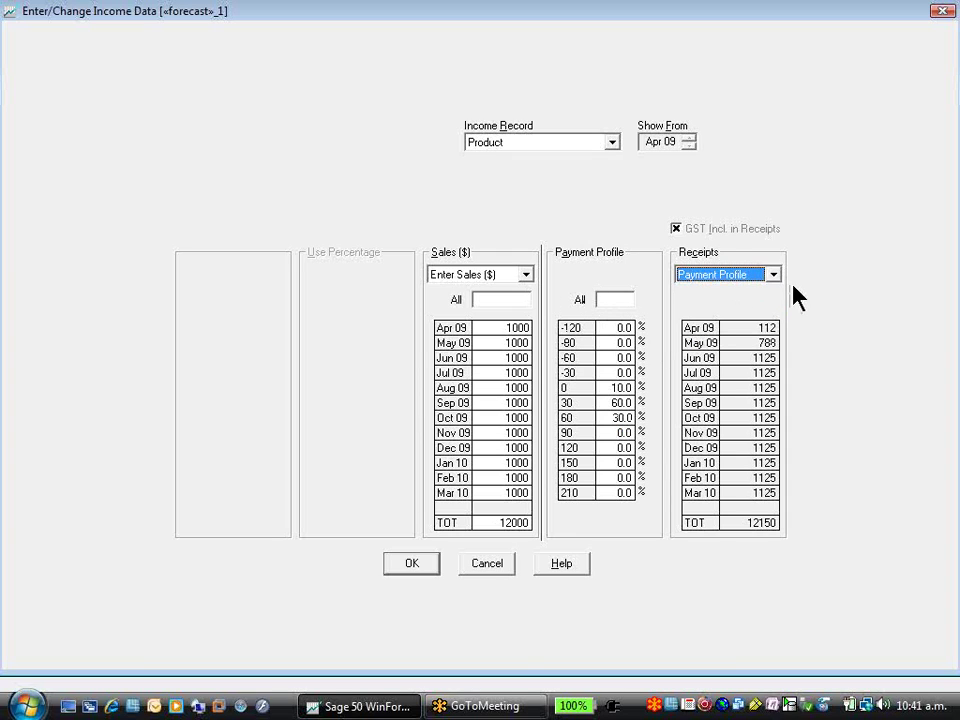
click(521, 300)
click(527, 277)
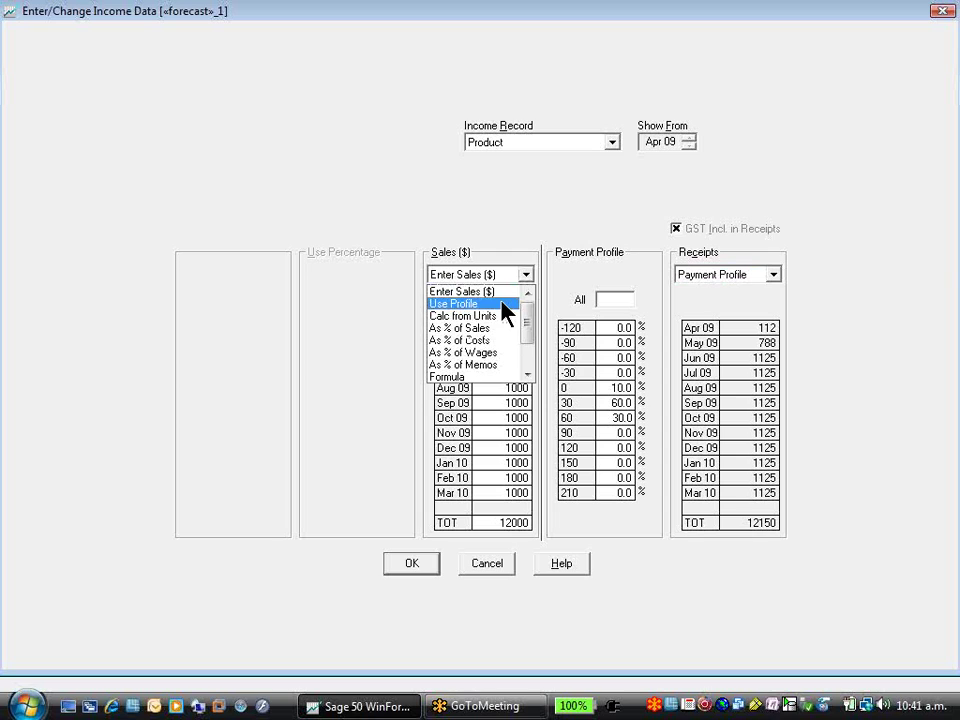
- Calculate Product sales from units at $100 per unit and 400 units every month
click(504, 316)
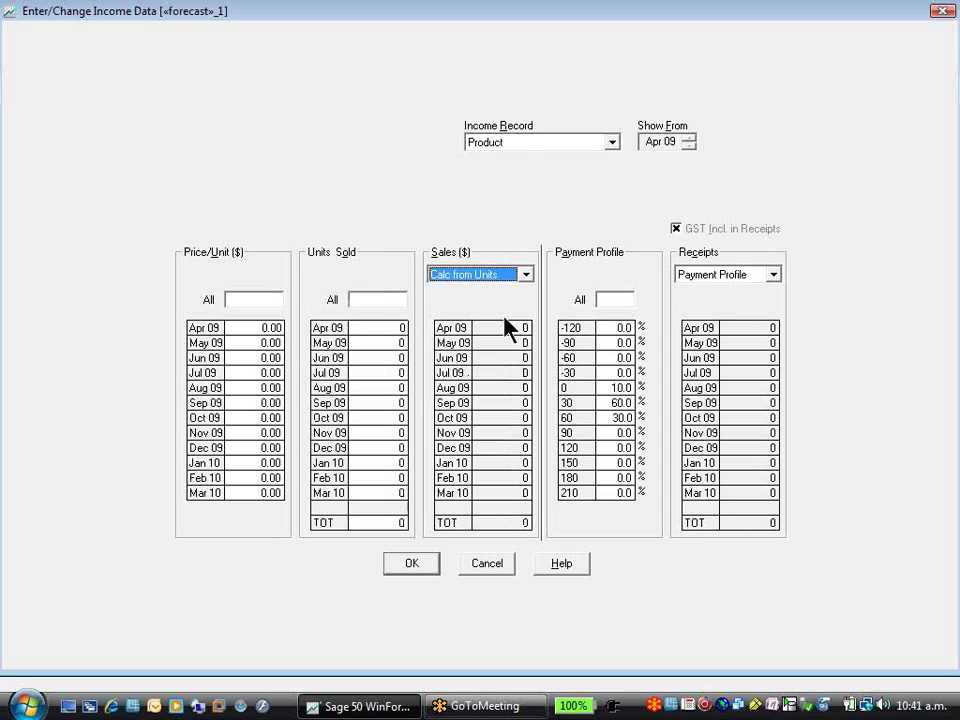
click(265, 300)
text(100)
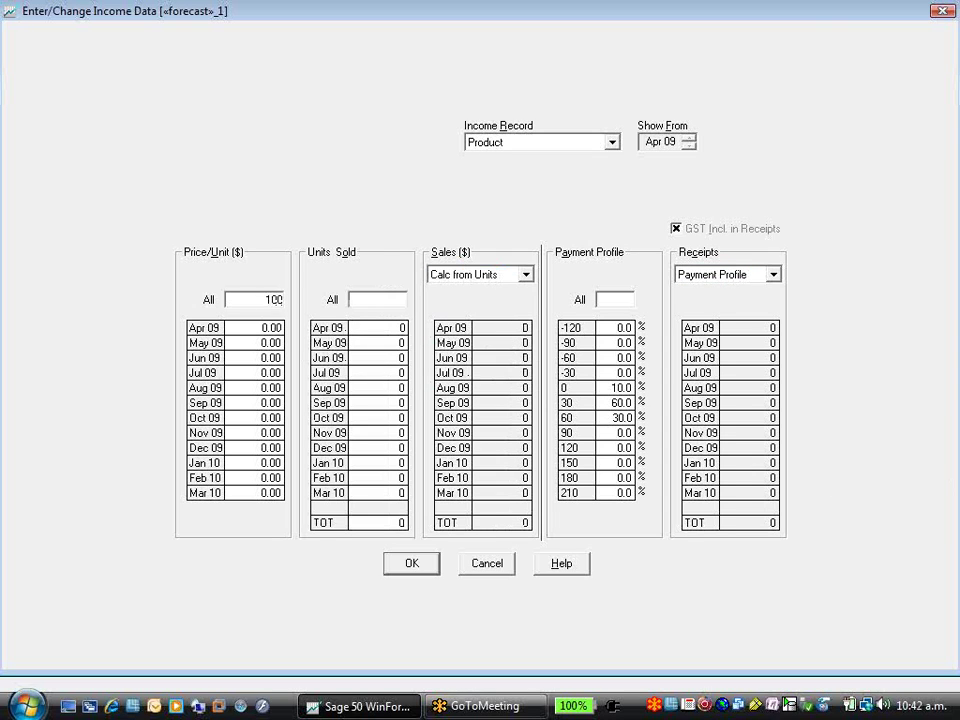
key(Tab)
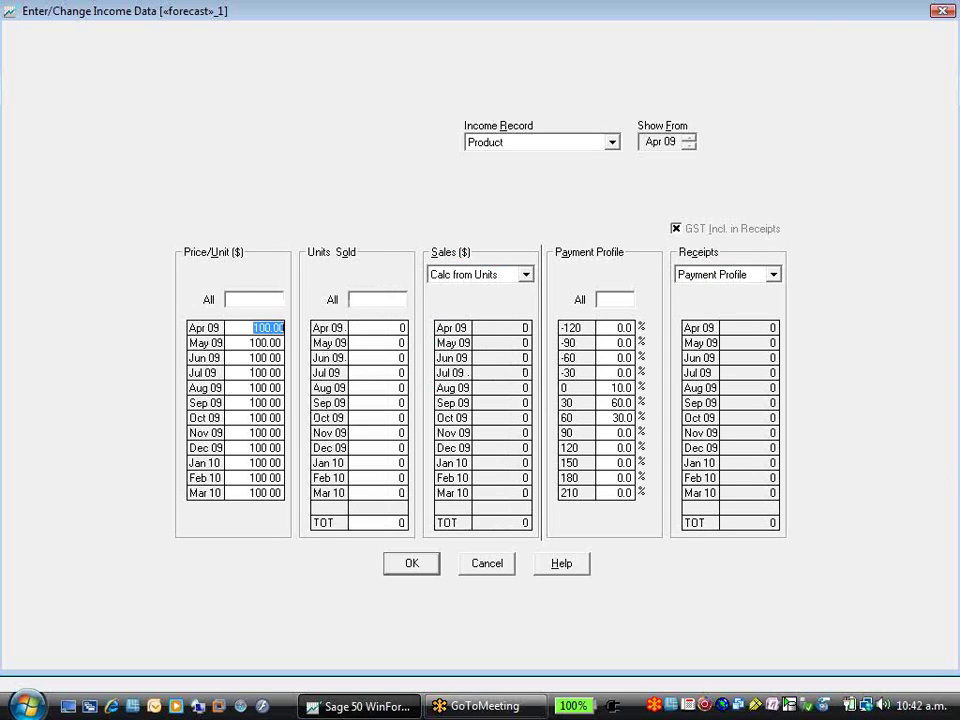
click(383, 300)
text(400)
key(Tab)
- Override units sold to 500 for Oct 09, 600 for Nov 09, 700 for Dec 09, and 300 for Jan 10
key(Down)
key(Down)
key(Down)
key(Down)
key(Down)
key(Down)
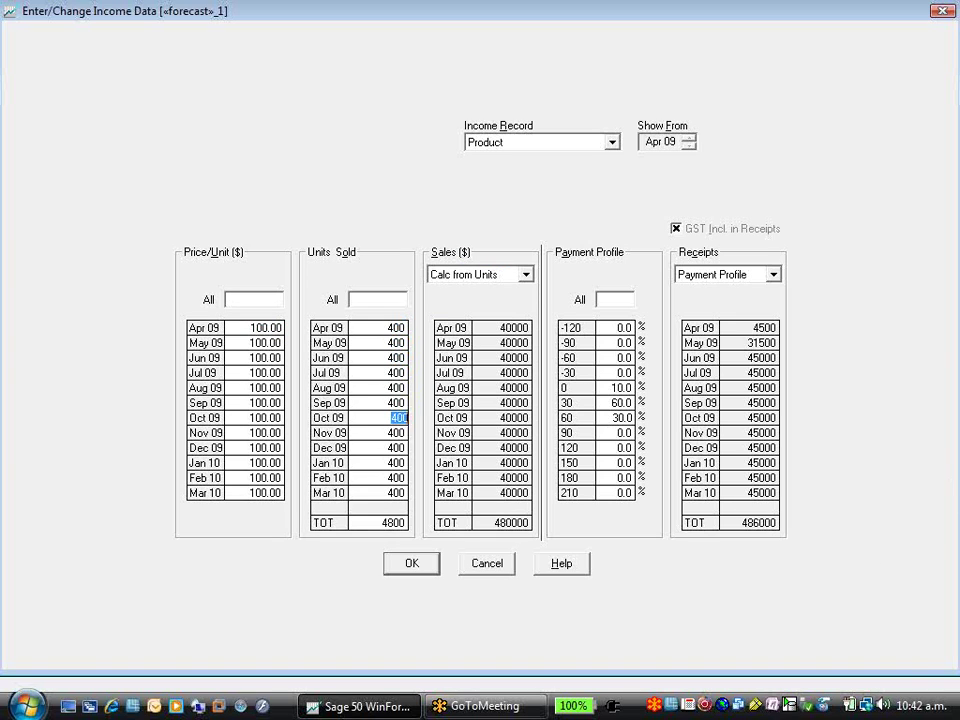
text(500)
key(Down)
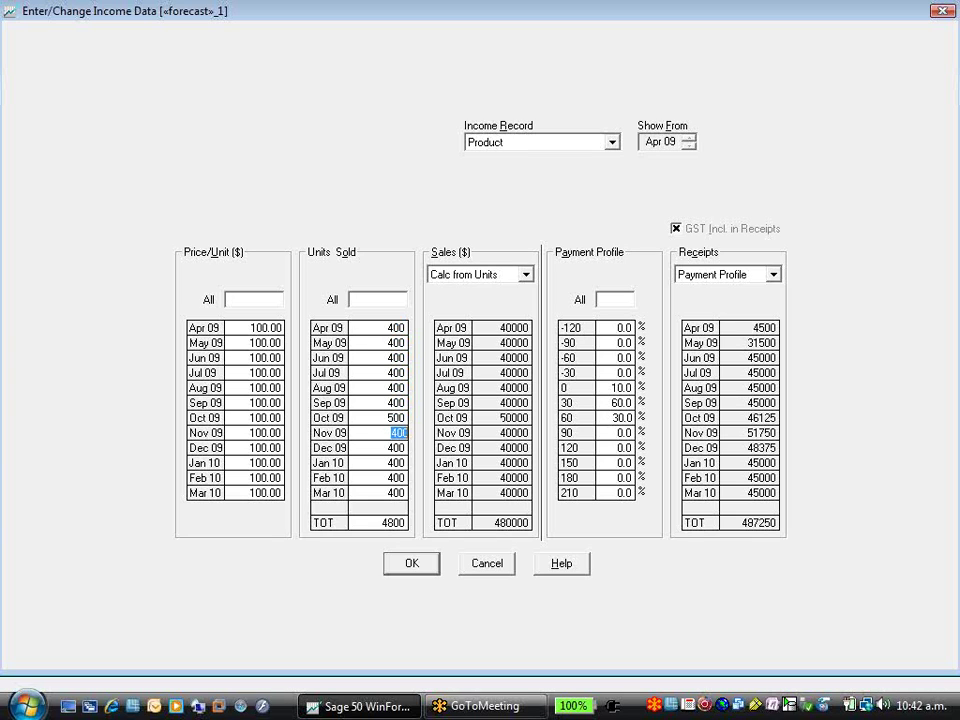
text(600)
key(Down)
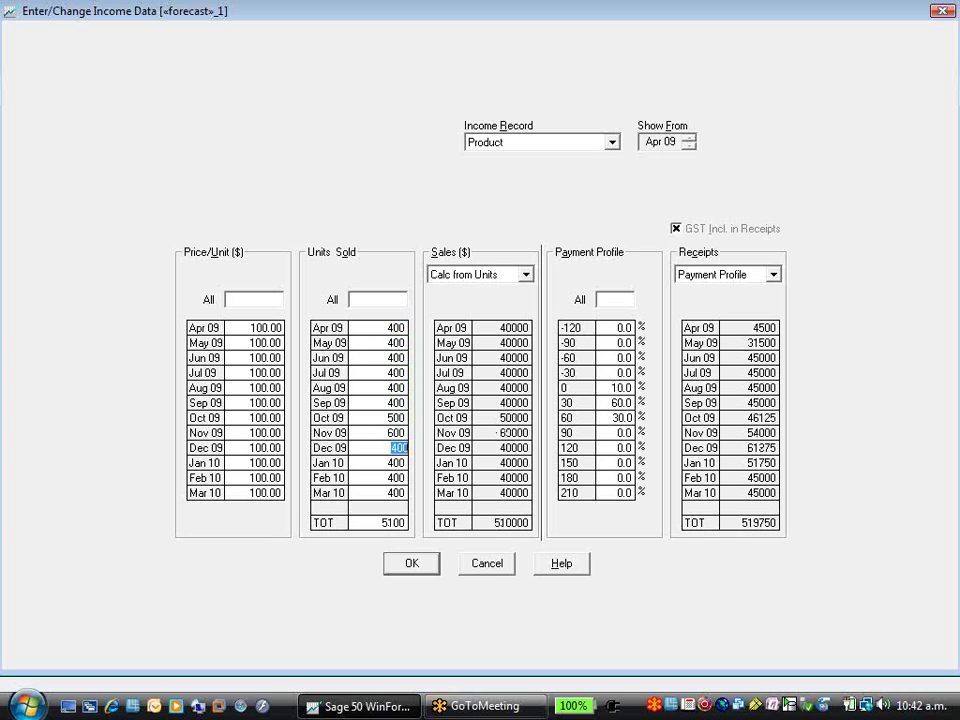
text(700)
key(Down)
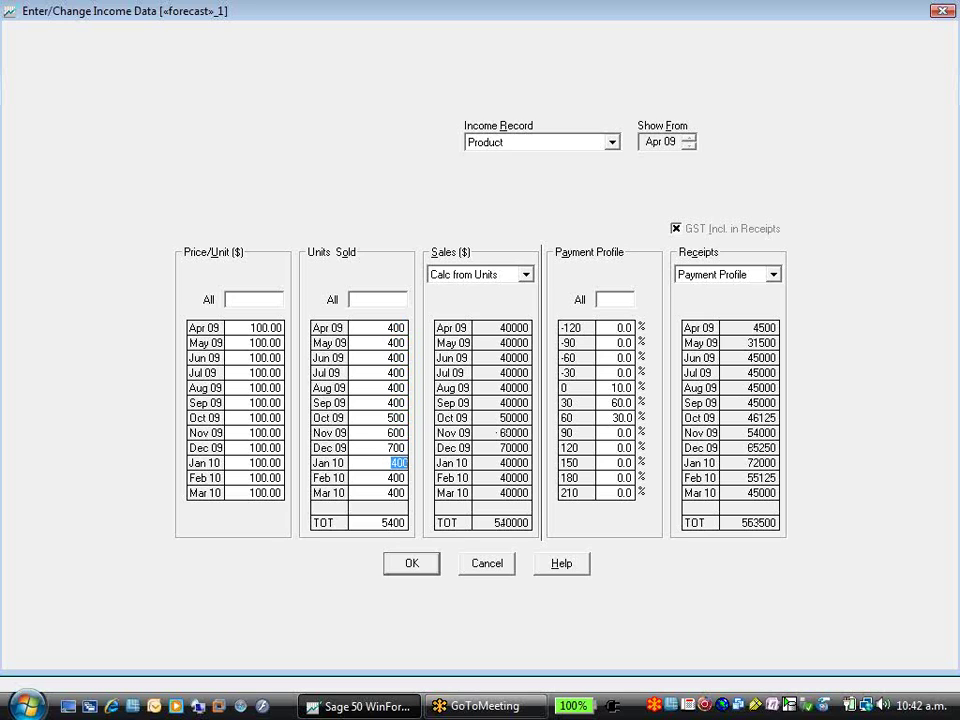
text(300)
key(Down)
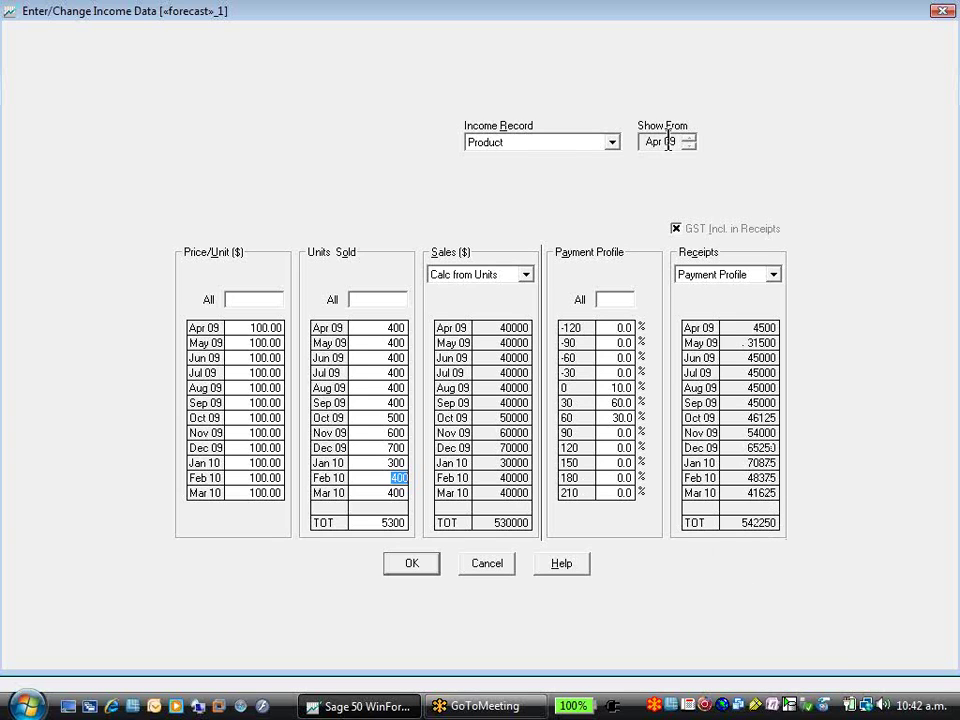
click(620, 141)
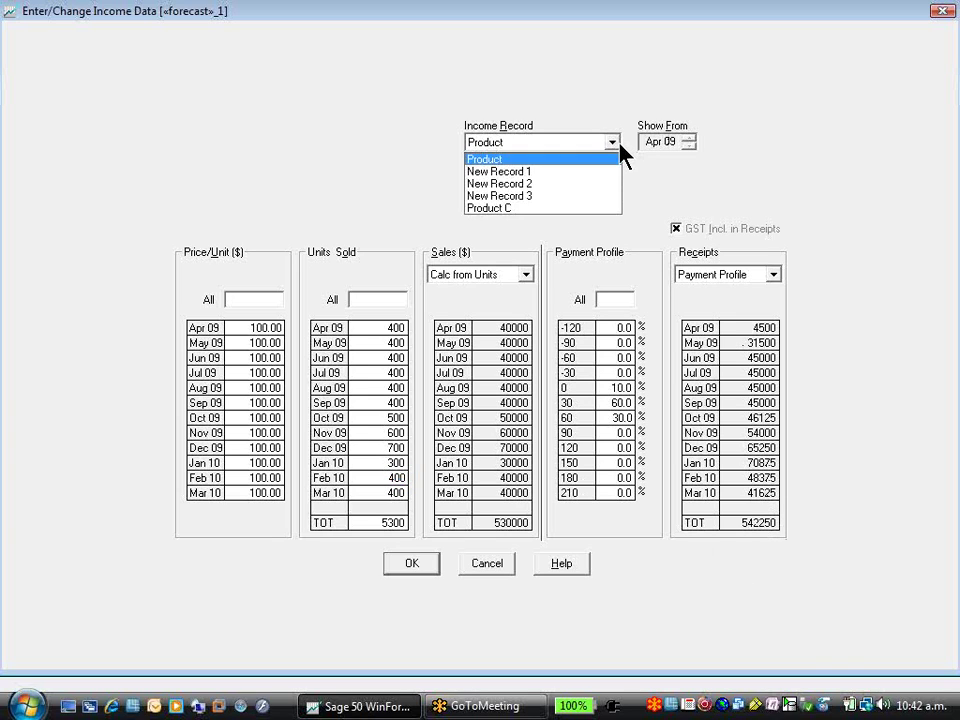
click(620, 141)
click(620, 141)
- Switch to Product C and set its sales as 80% of Product's sales every month
click(538, 208)
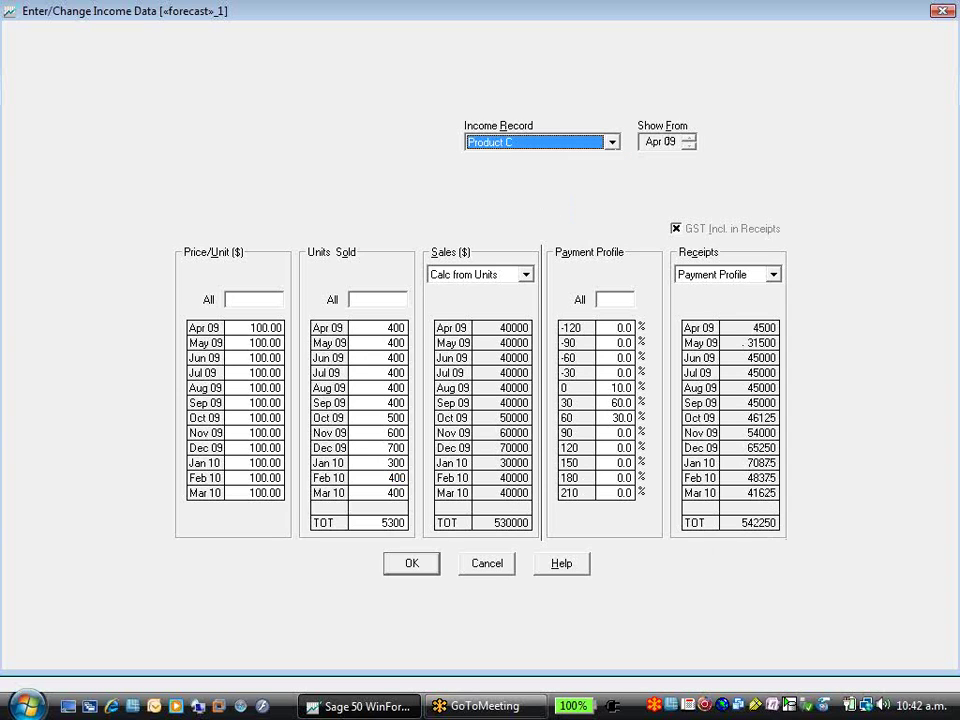
click(528, 276)
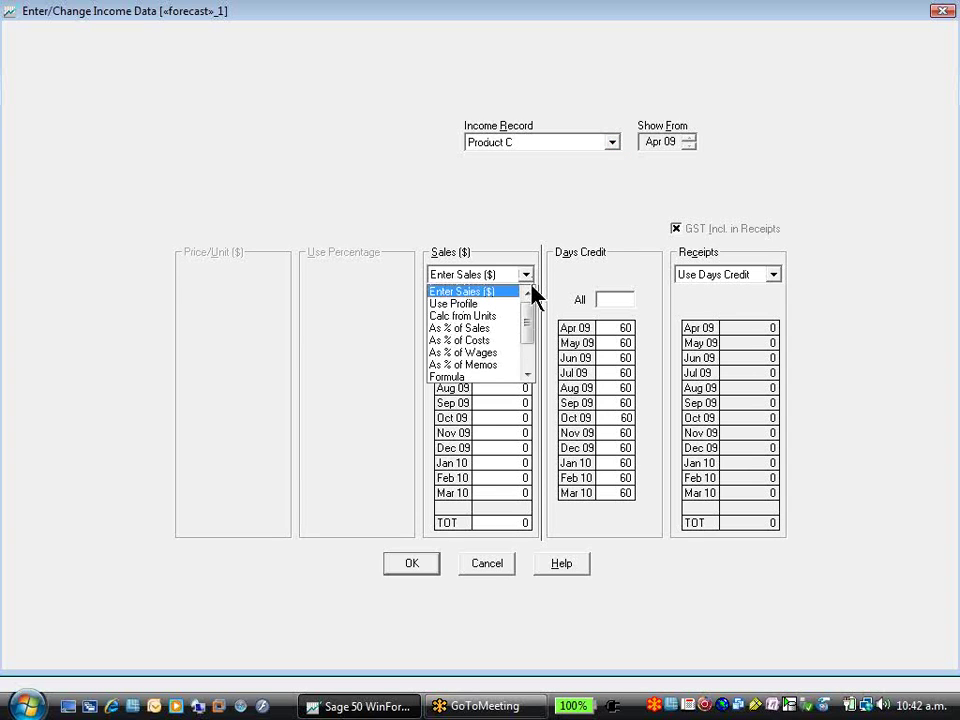
click(494, 333)
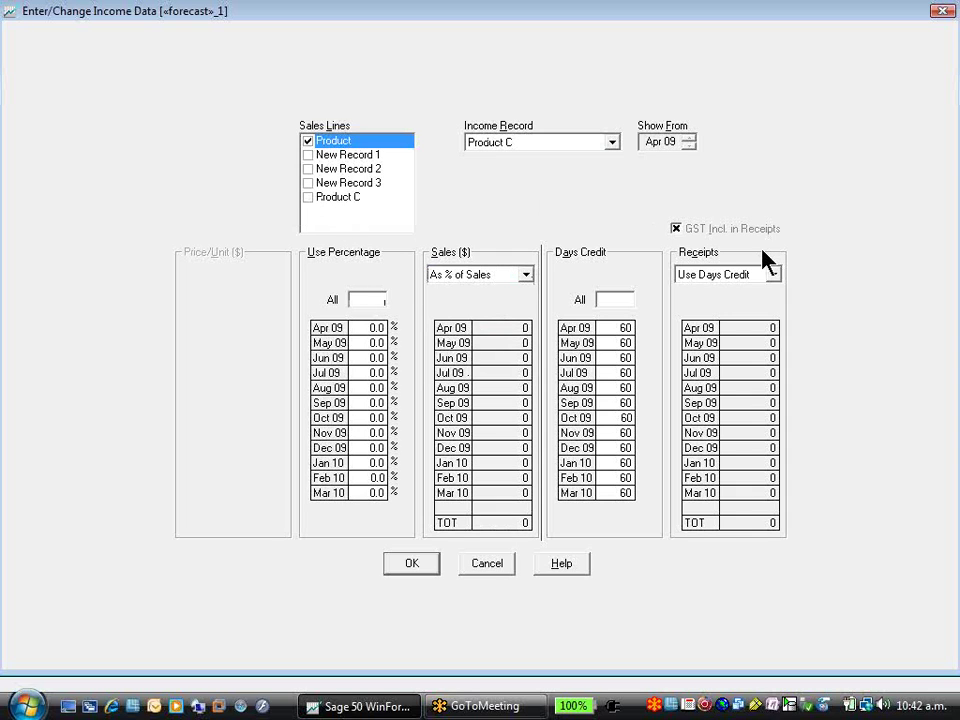
text(80)
key(Return)
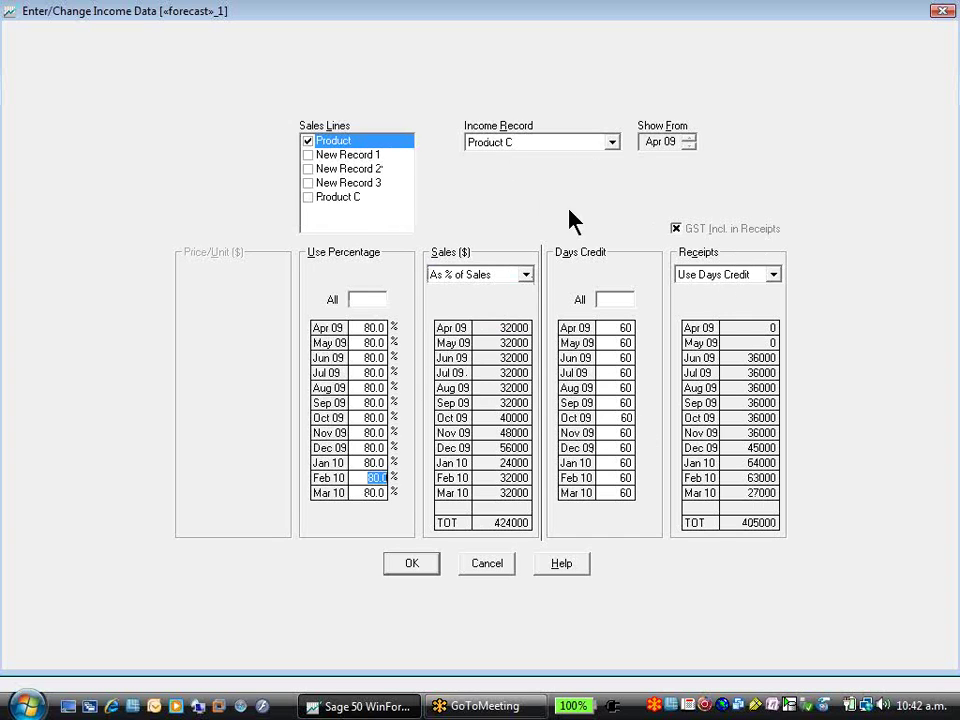
click(525, 275)
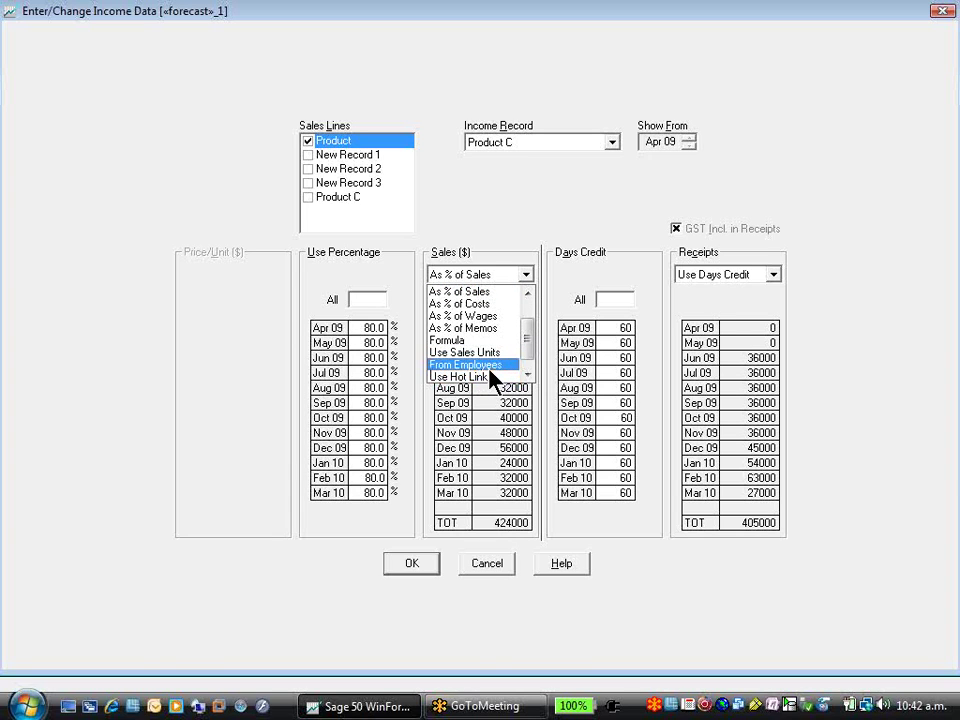
click(612, 145)
- Select New Record 3 and set its sales to Use Hot Link, starting from the Apr 09 range
click(612, 145)
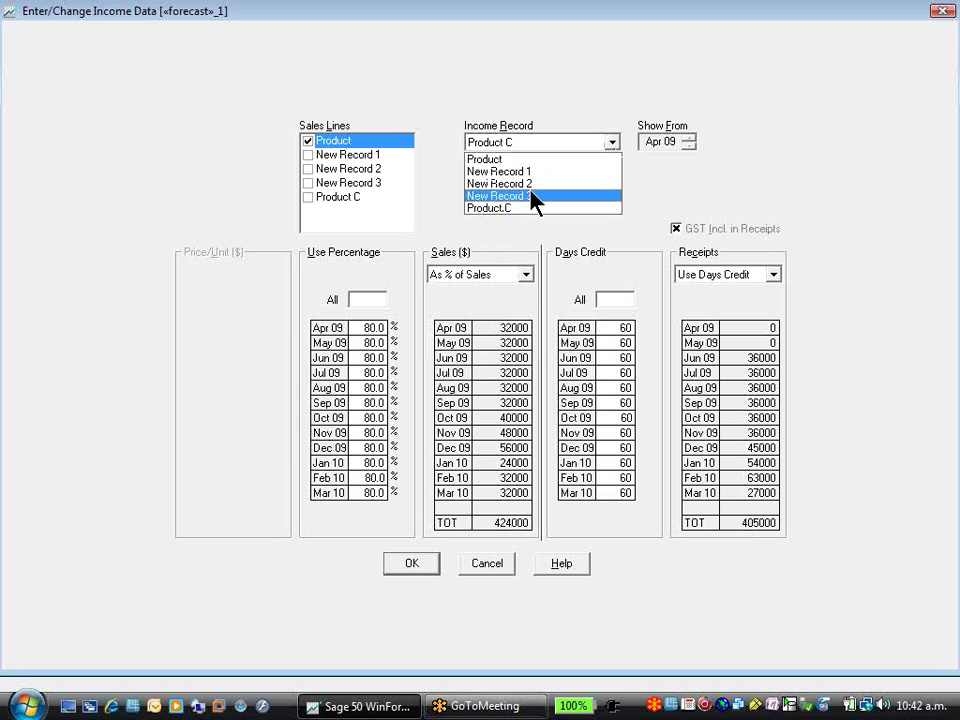
click(533, 197)
click(525, 275)
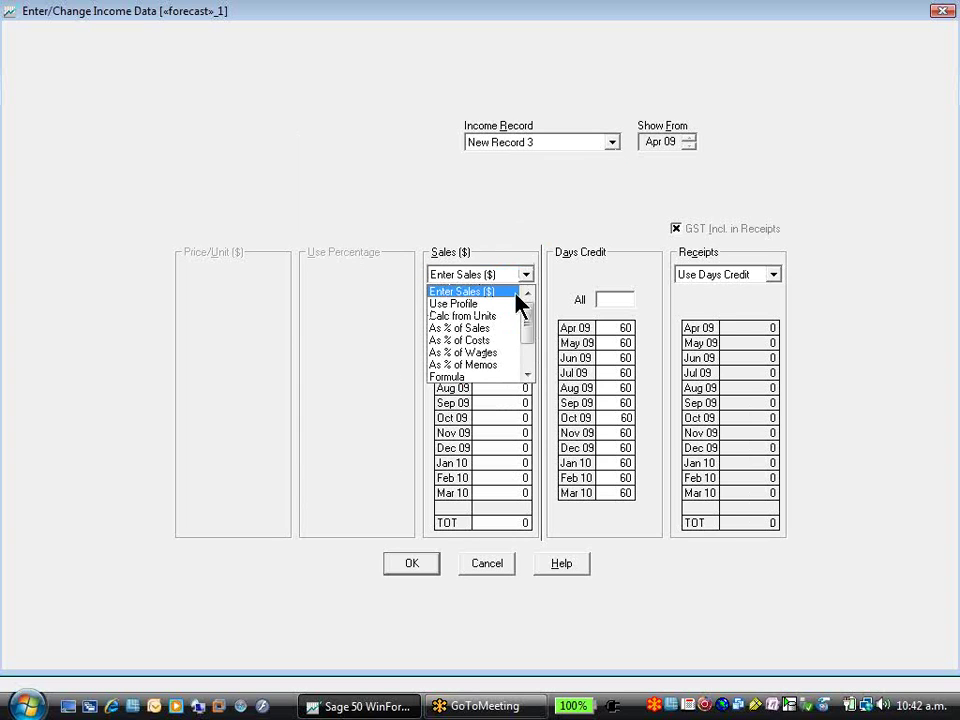
scroll(528, 365, down, 2)
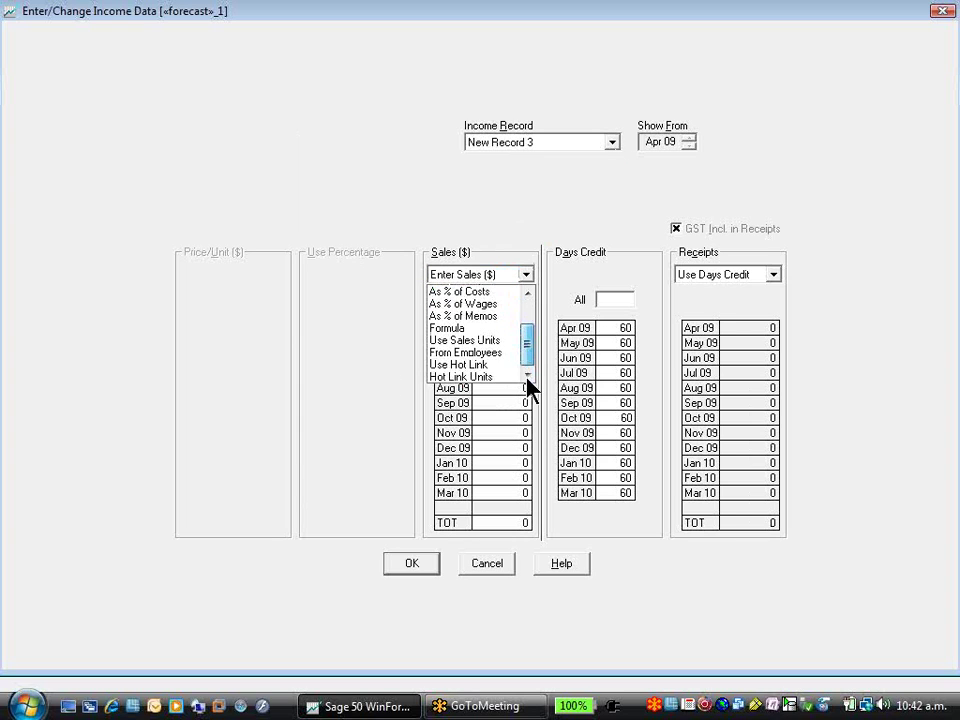
click(515, 365)
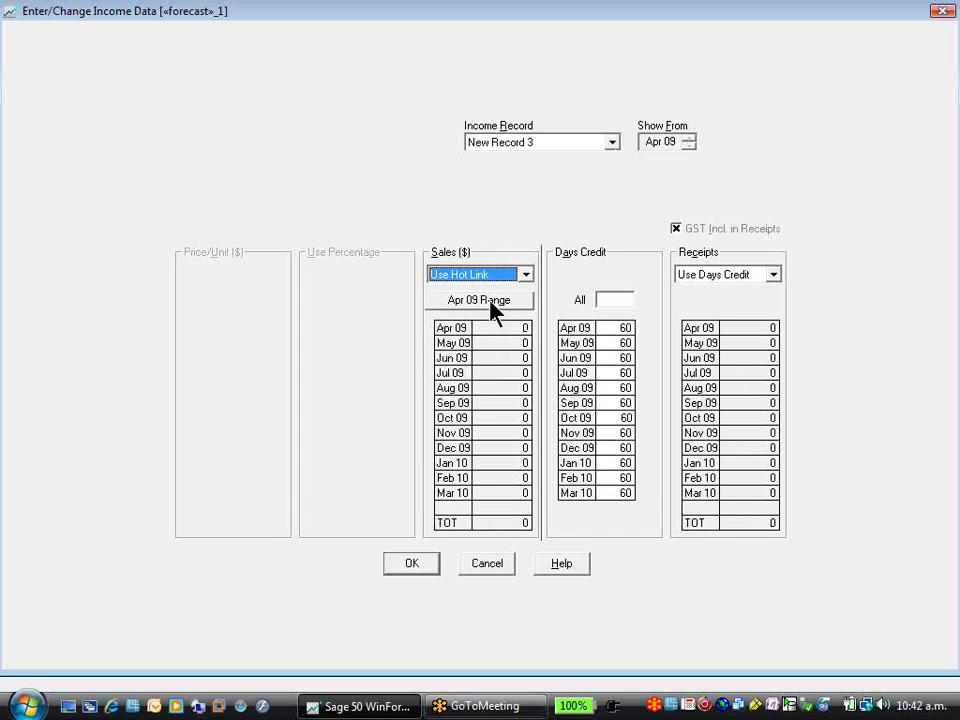
click(493, 305)
- Add Forecasted Bottle Sales.xls from the Winforecast folder as a spreadsheet hot link source
click(738, 281)
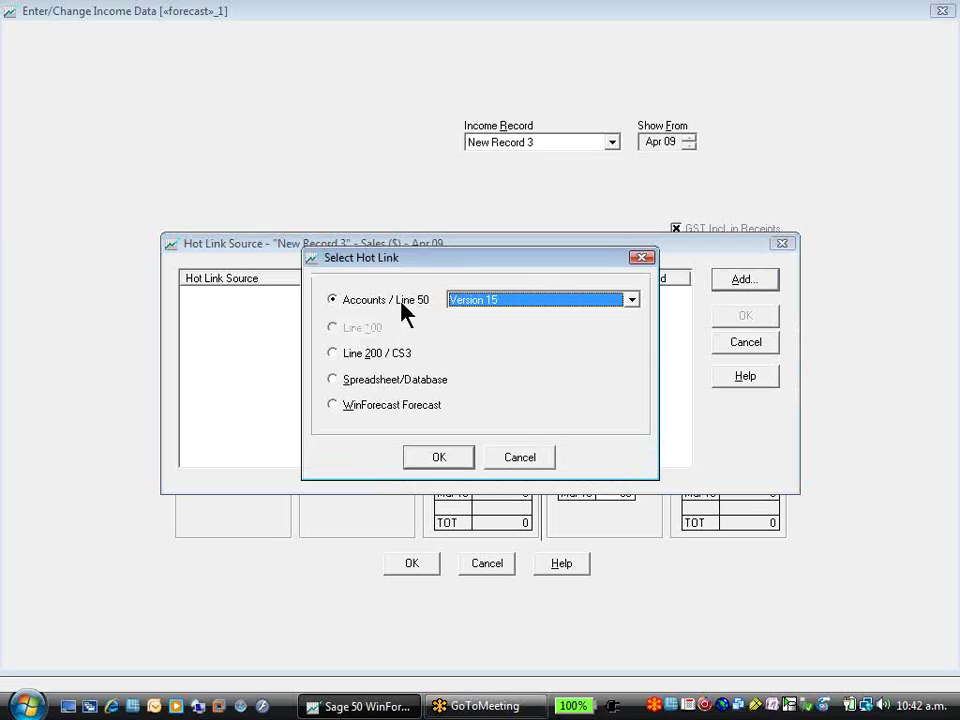
click(372, 380)
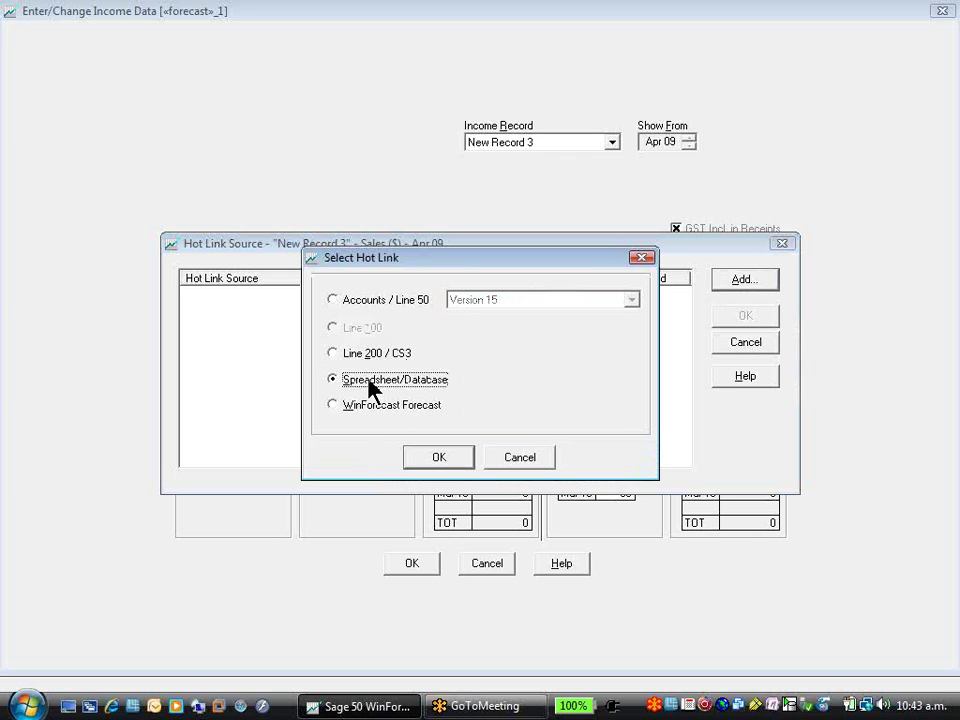
click(440, 458)
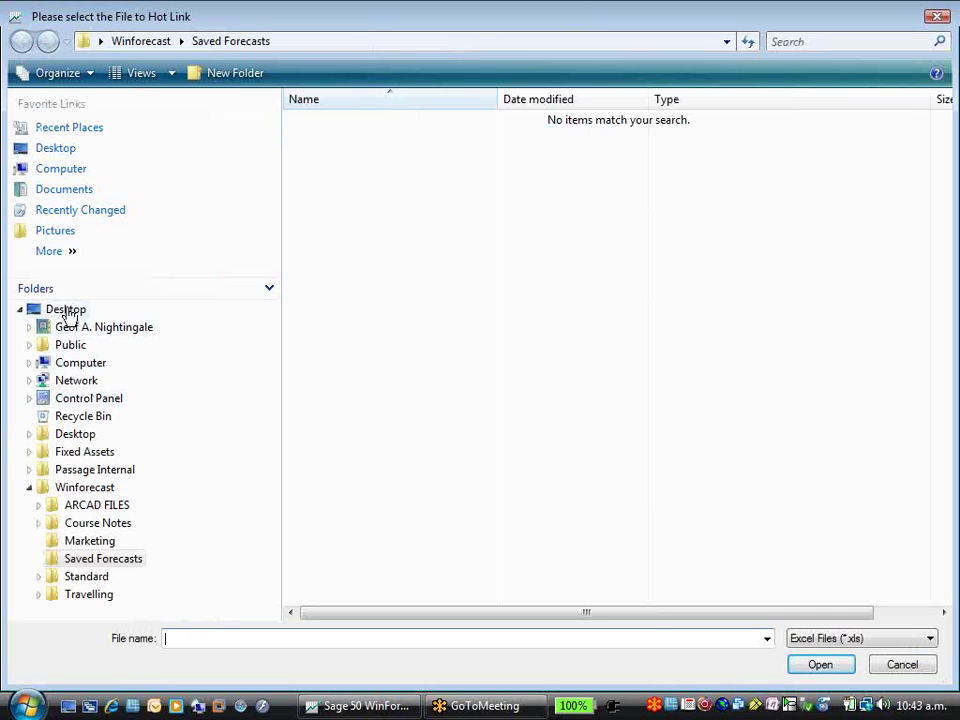
click(84, 487)
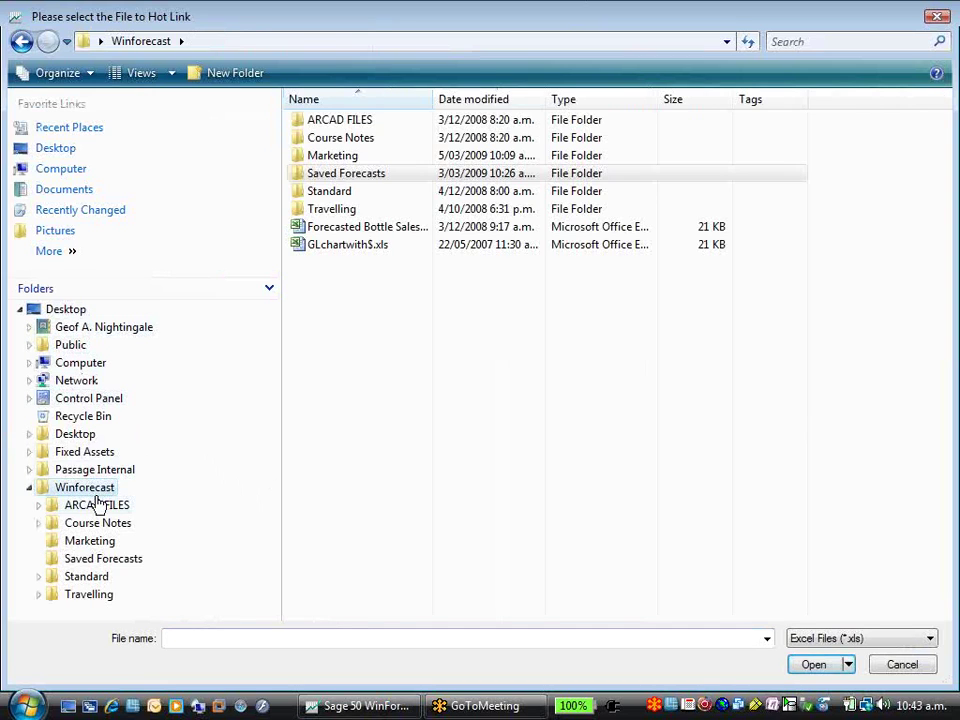
double_click(333, 228)
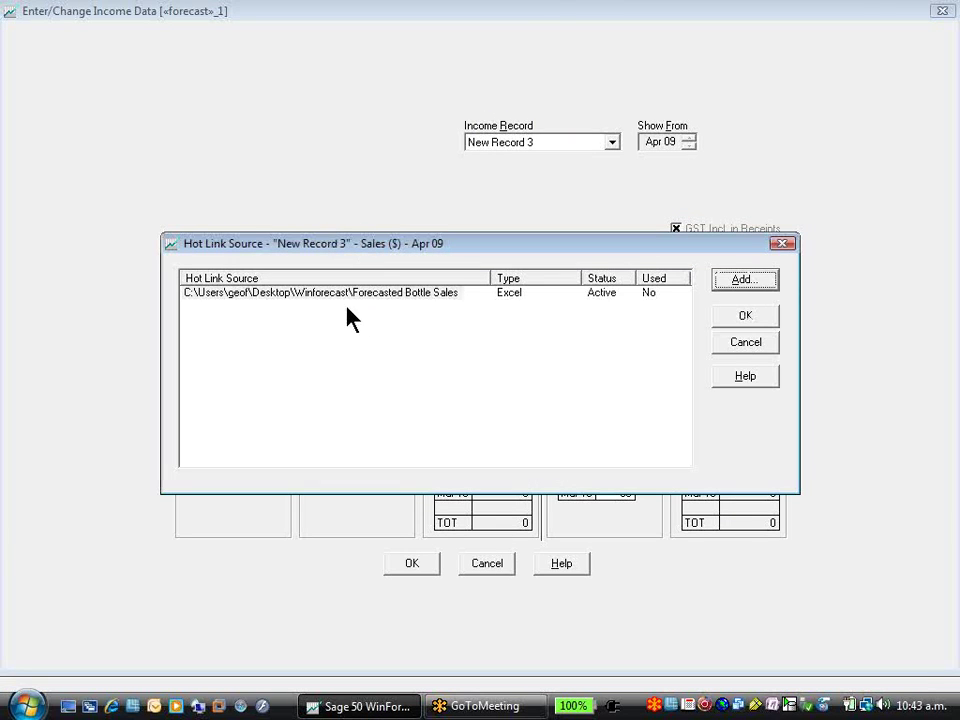
click(348, 300)
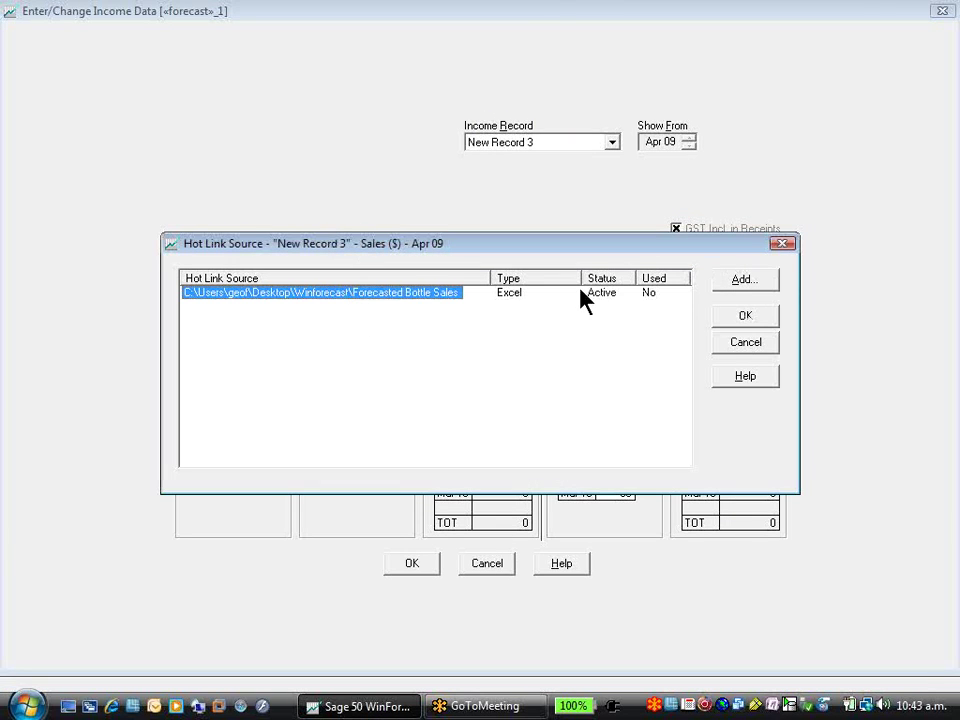
click(745, 318)
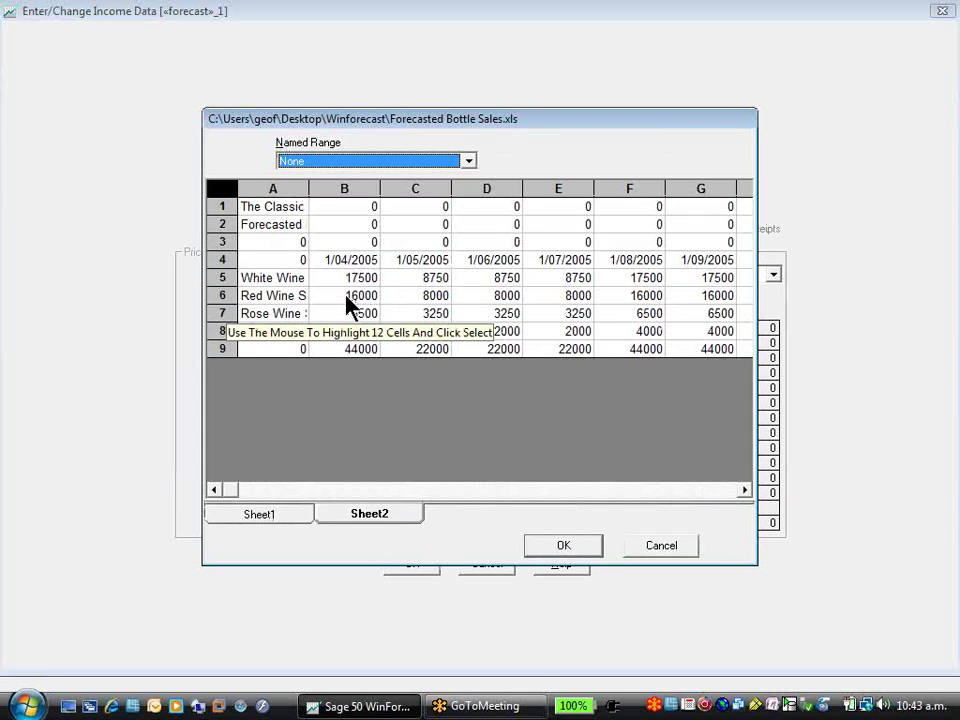
- Select cells B6 to M6 in the sheet preview as the monthly sales range
drag(349, 299, 649, 306)
click(563, 546)
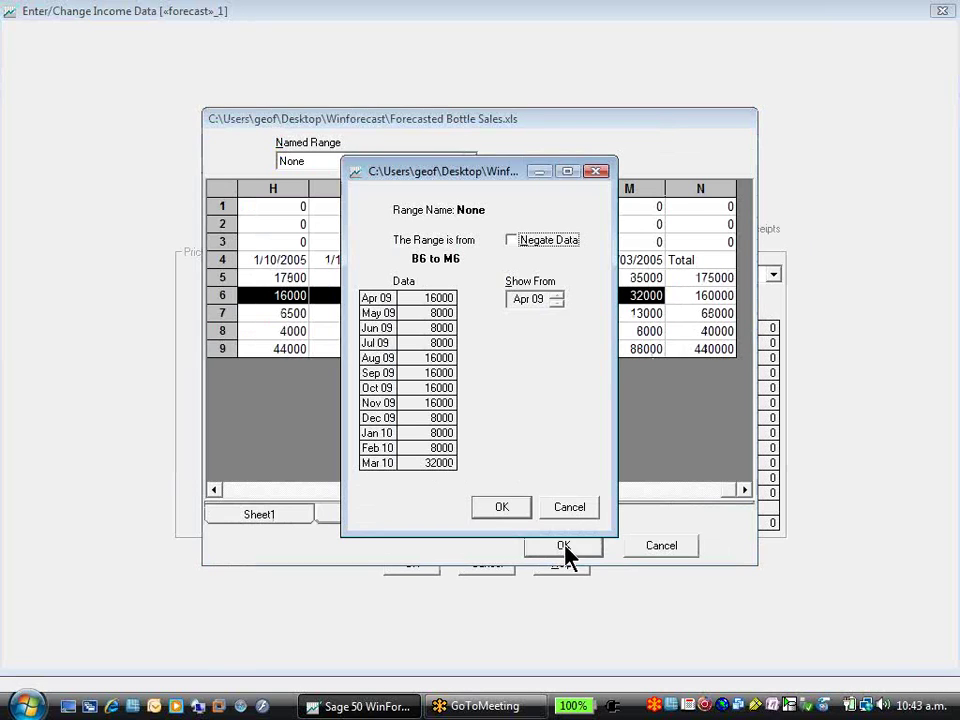
click(504, 508)
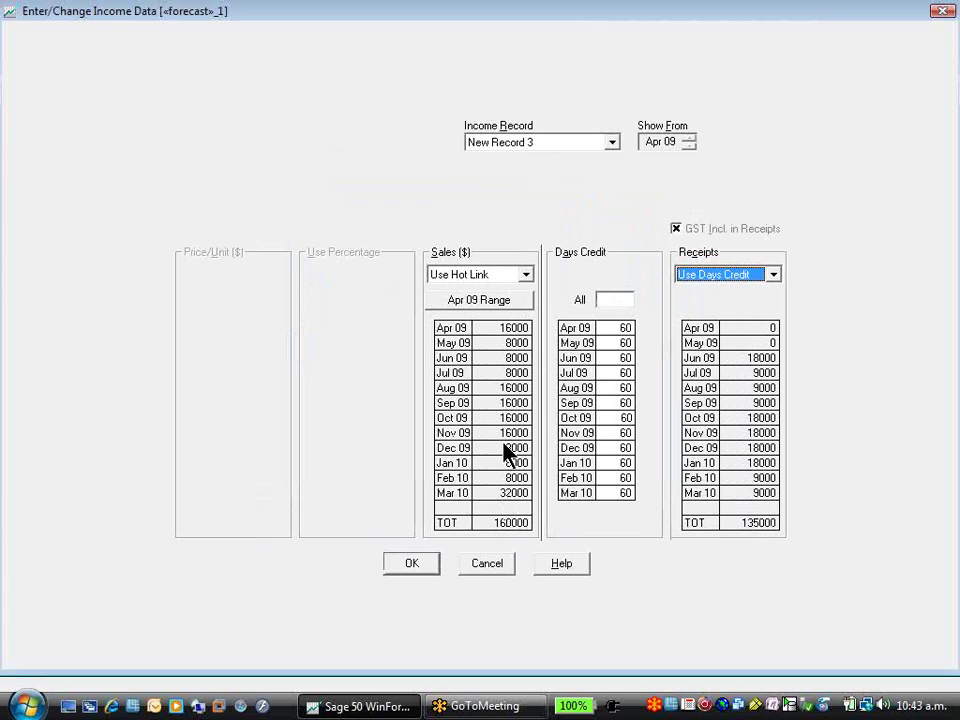
- Save the income data, then set Purchases stock usage to As % of Sales
click(408, 564)
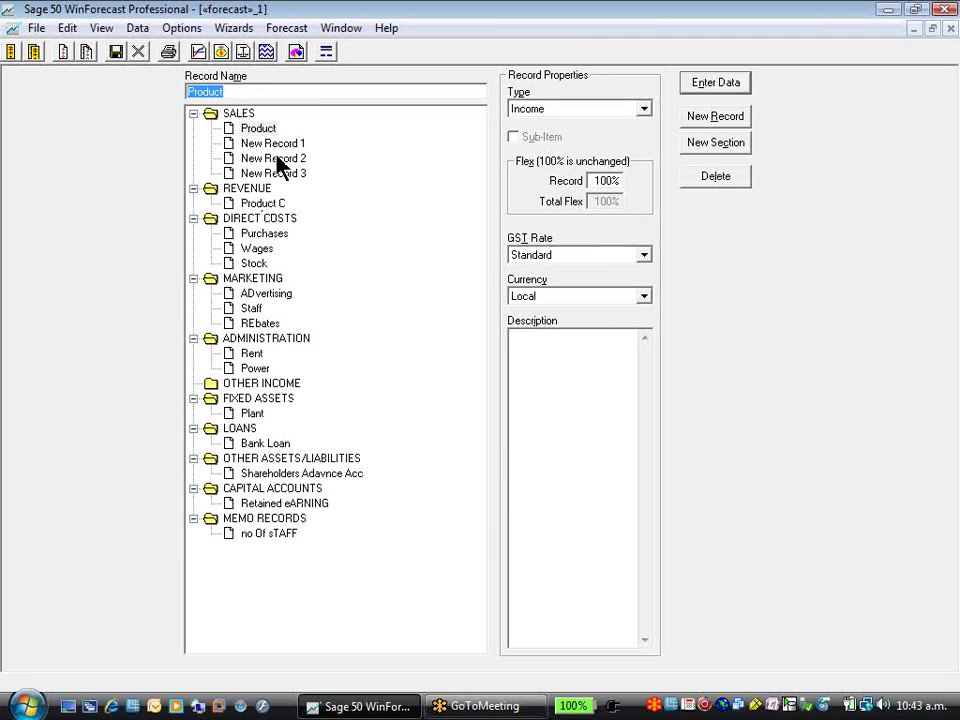
click(265, 234)
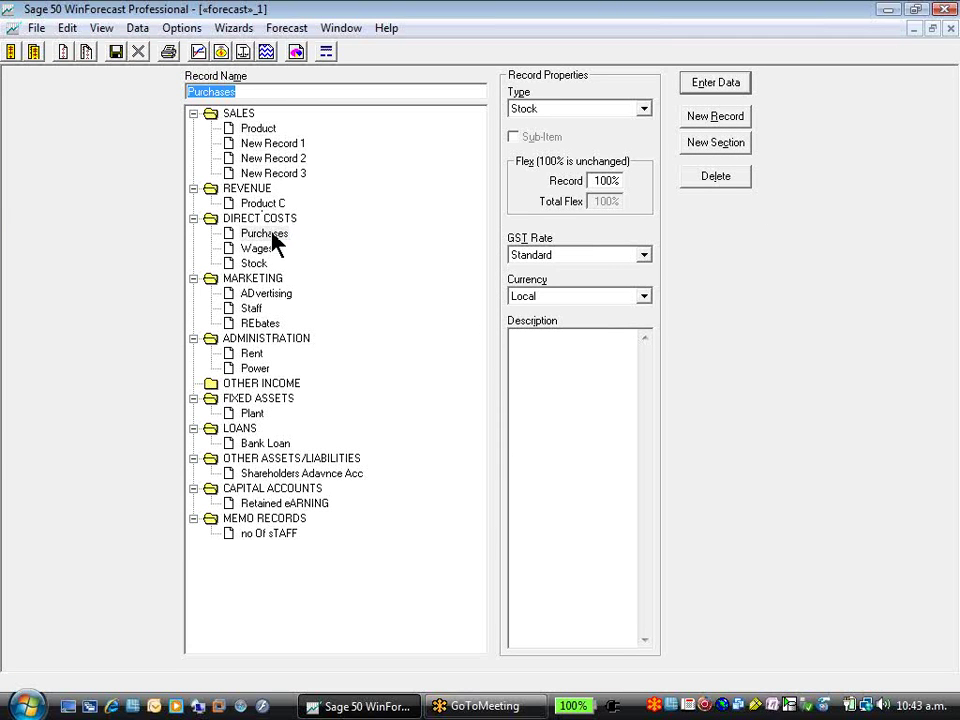
click(707, 86)
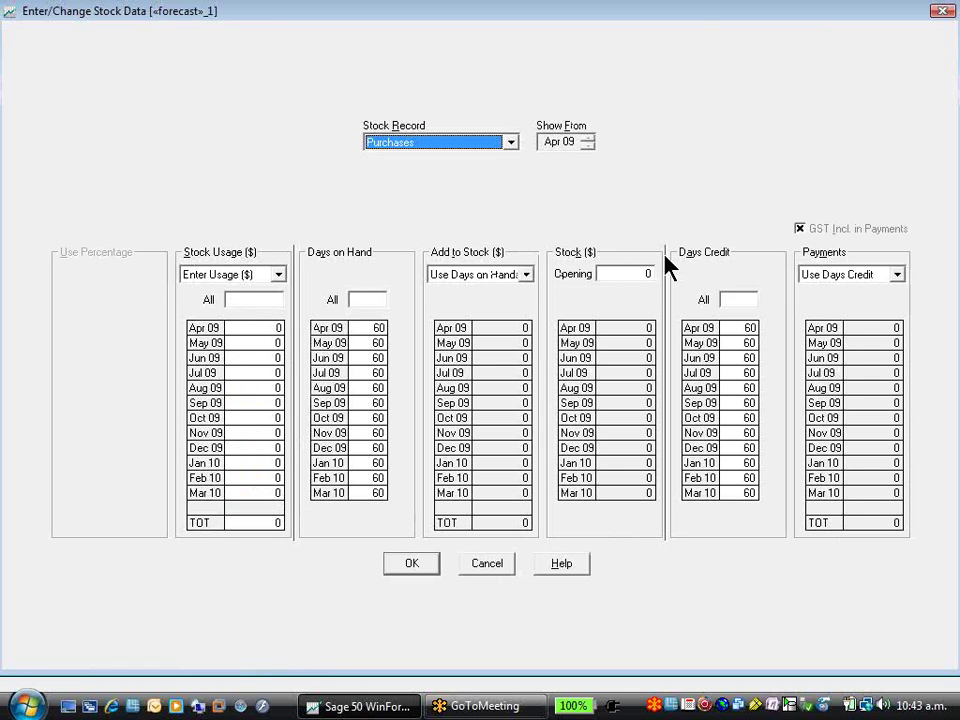
click(280, 276)
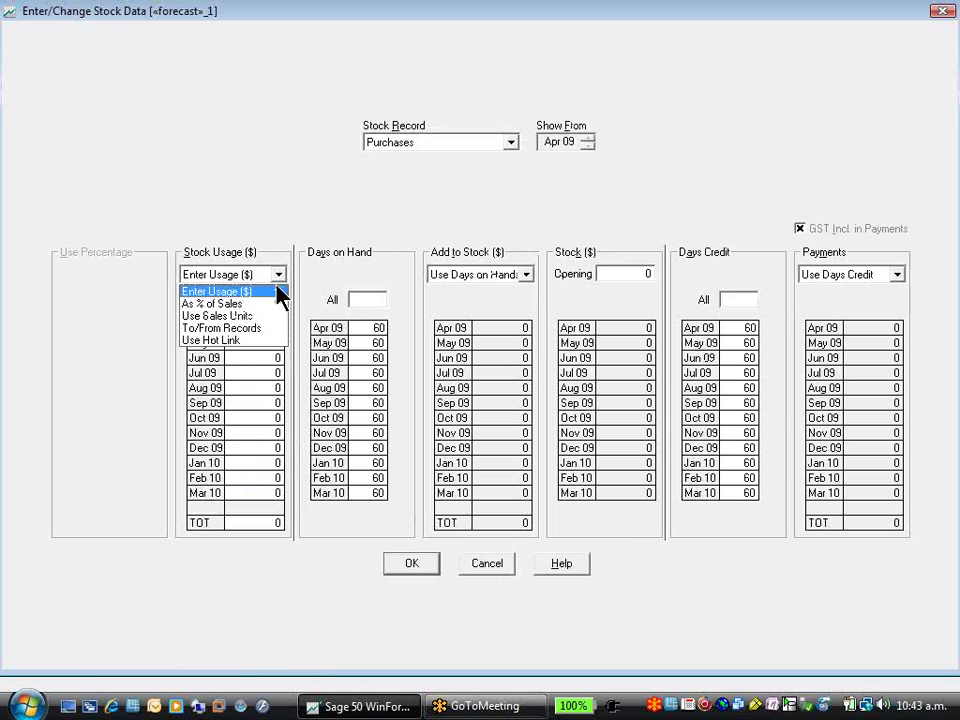
click(256, 303)
- Tick Product C and New Records 1–3 as sales lines and apply 50% every month
click(61, 198)
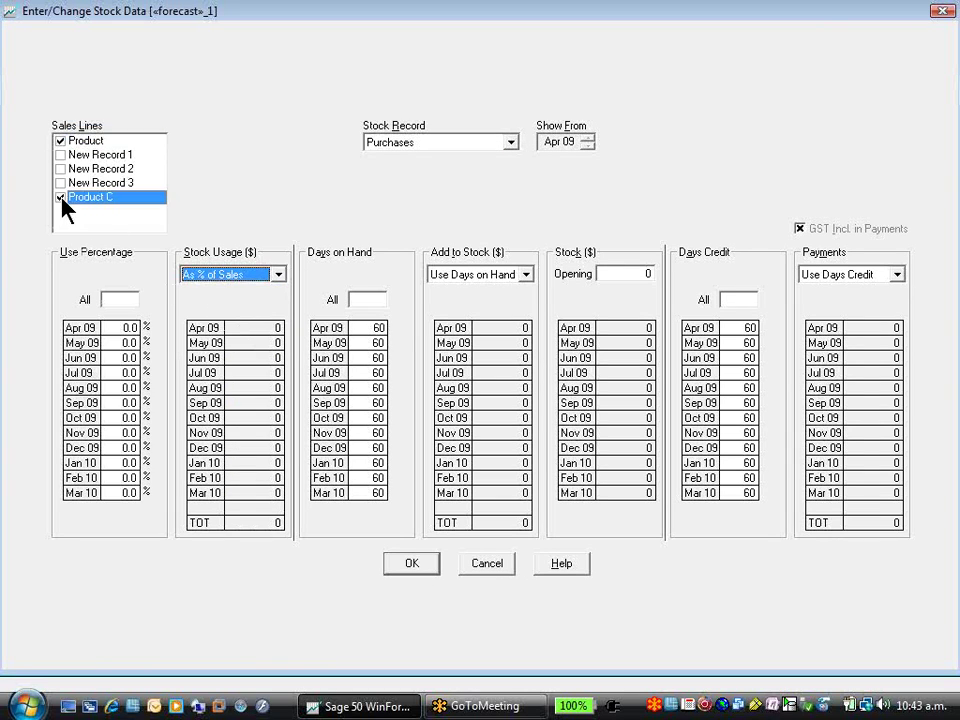
click(60, 155)
click(60, 169)
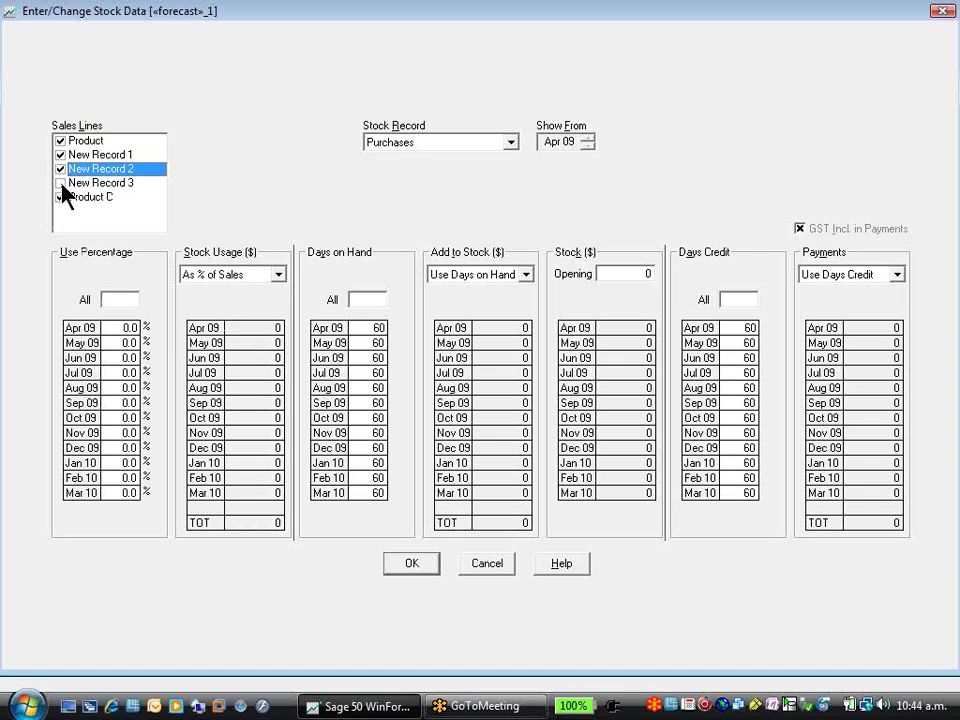
click(60, 183)
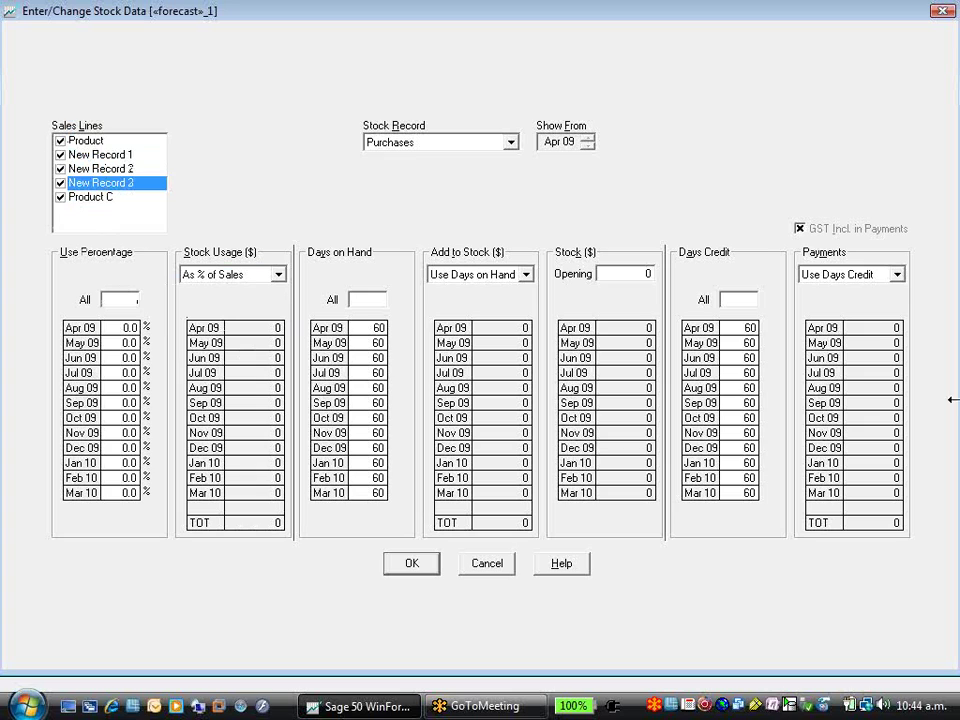
text(50)
key(Tab)
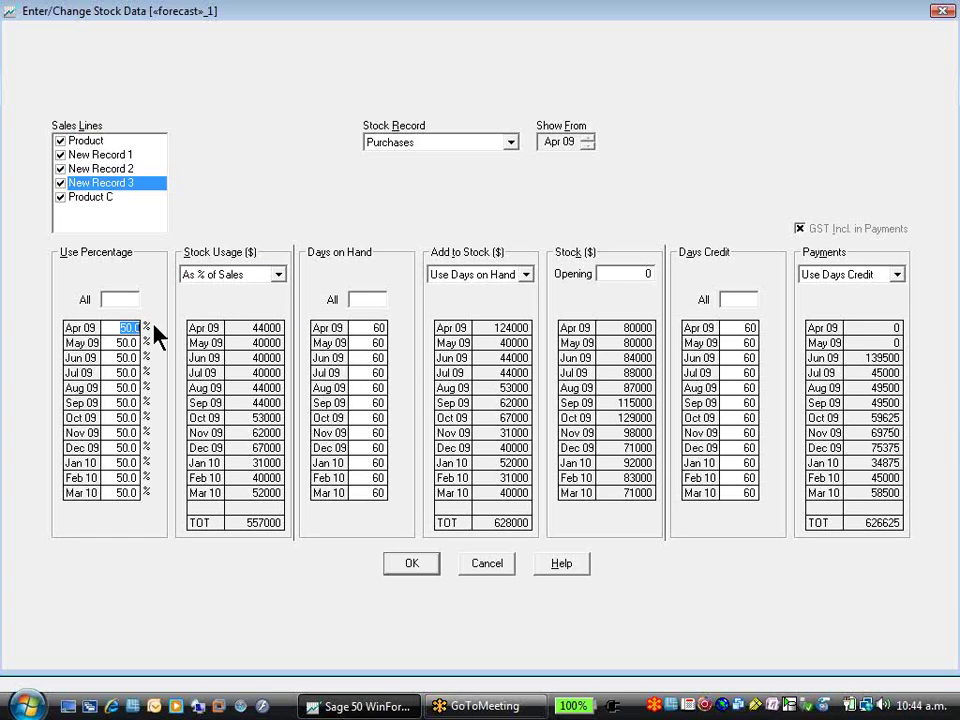
- Keep stock additions on Use Days on Hand and set 45 days for every month
click(527, 281)
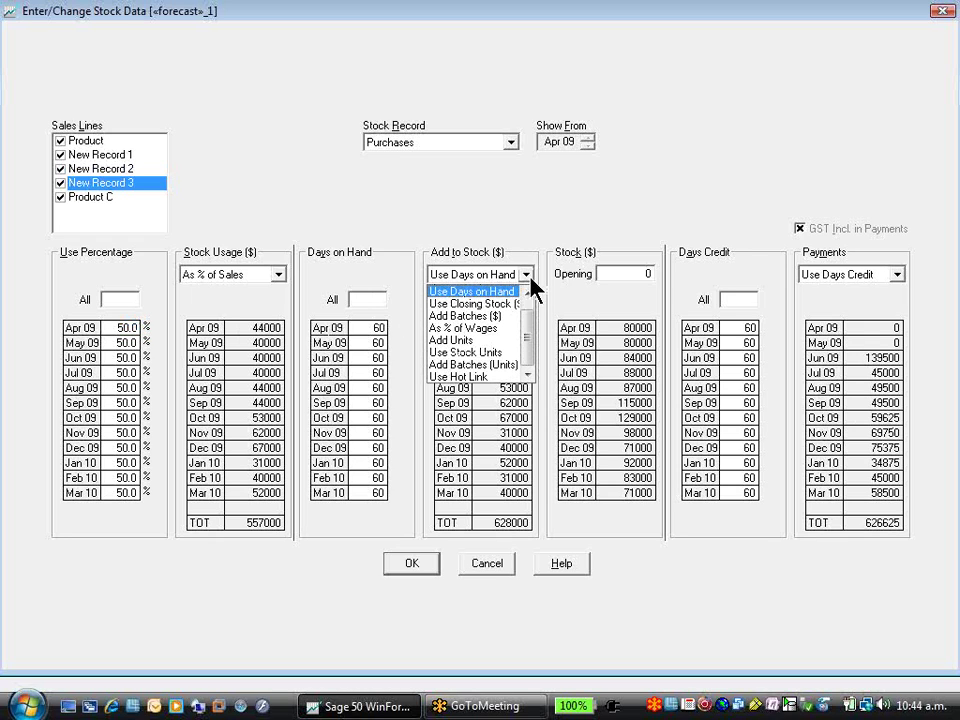
click(528, 290)
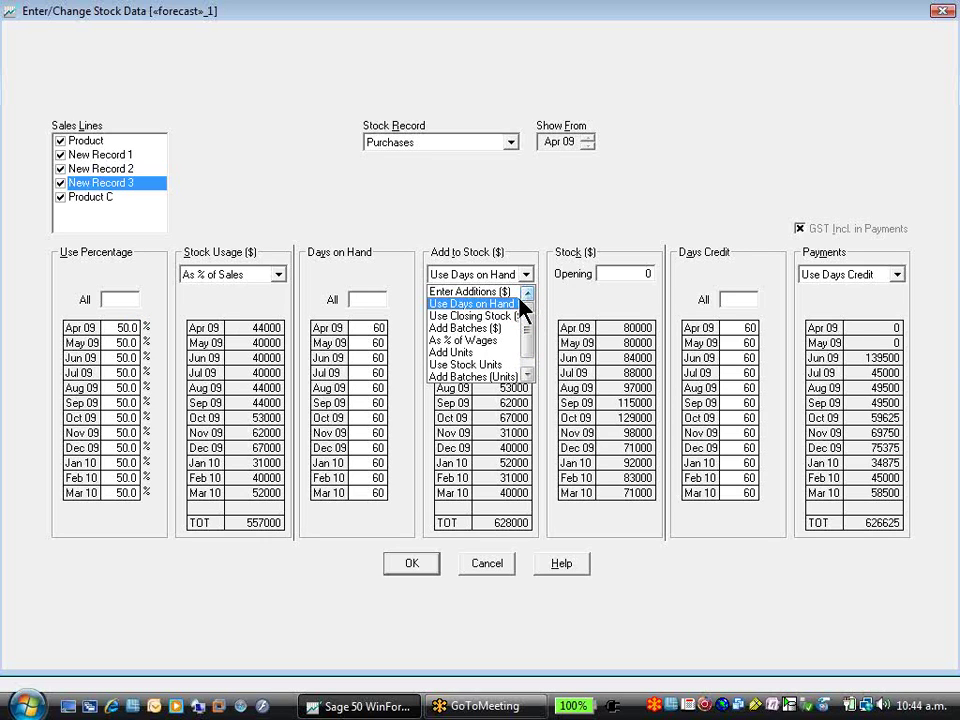
click(365, 298)
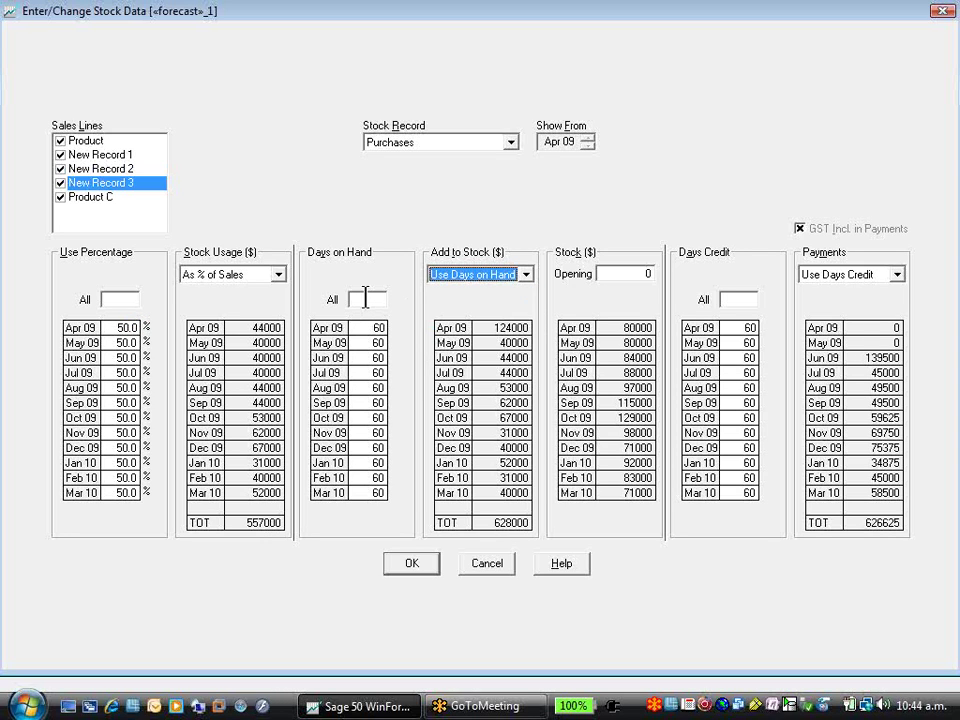
click(365, 298)
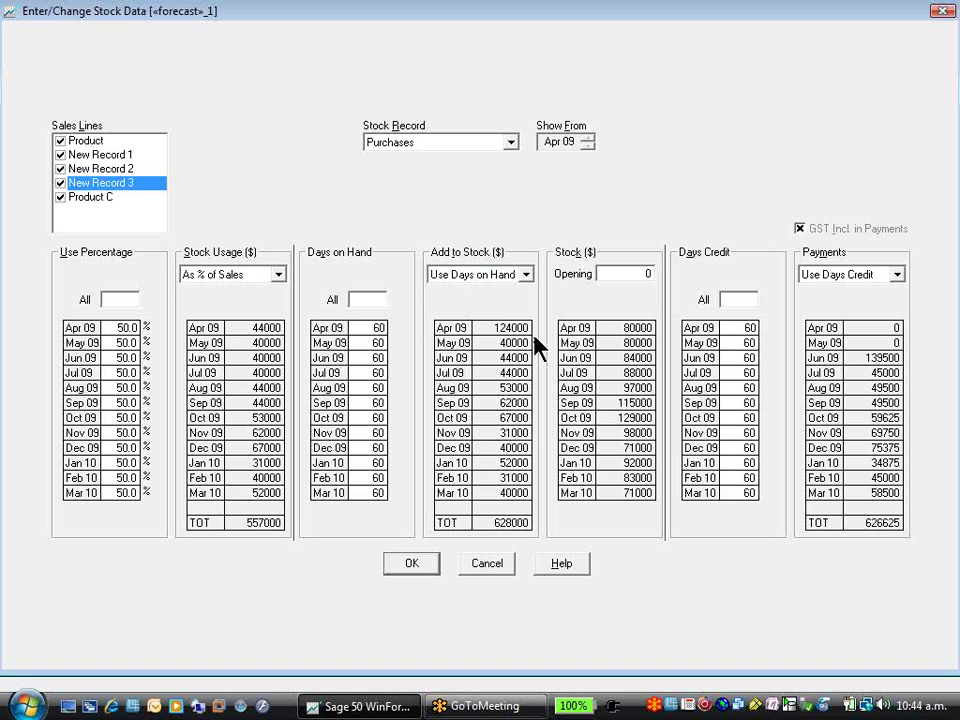
text(45)
key(Tab)
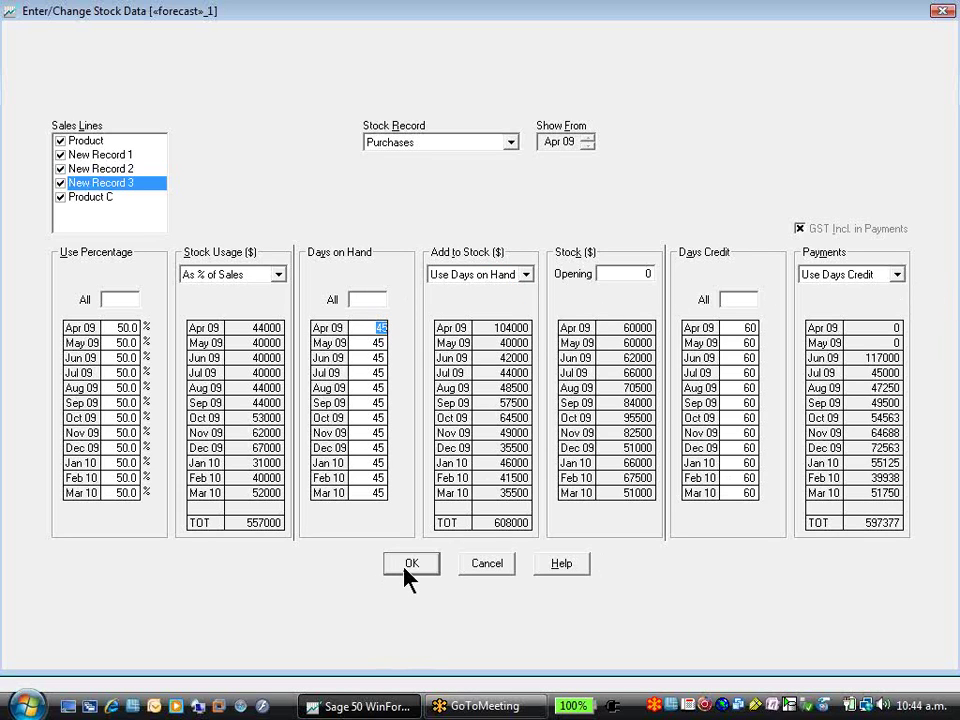
- Try basing Purchases stock additions on Add Batches (Units), then dismiss the sales-units warning
click(527, 286)
scroll(525, 315, up, 1)
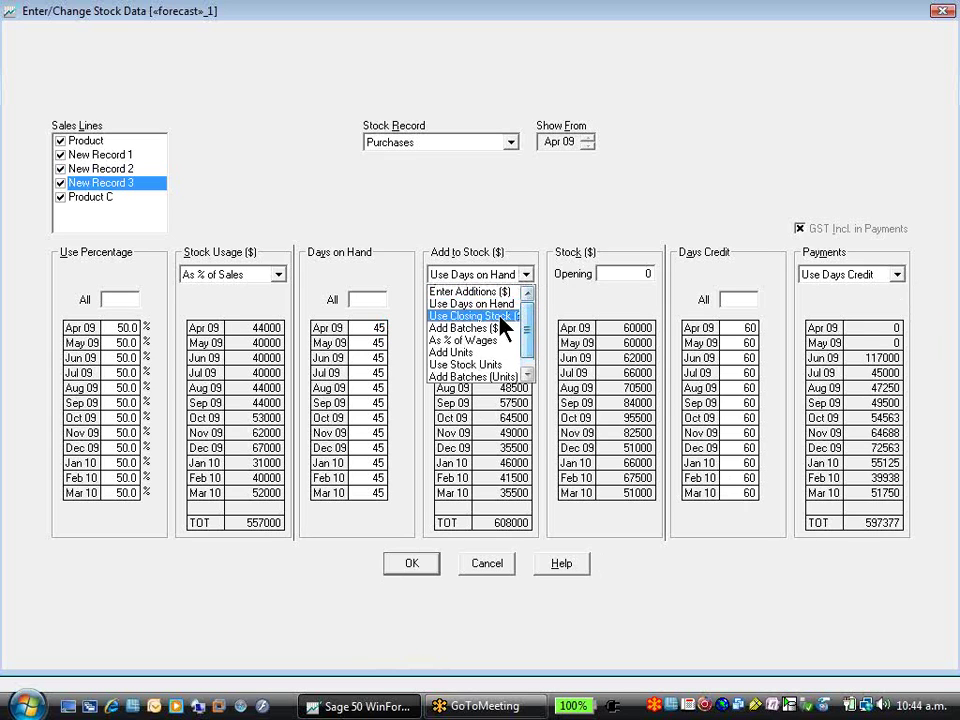
click(486, 378)
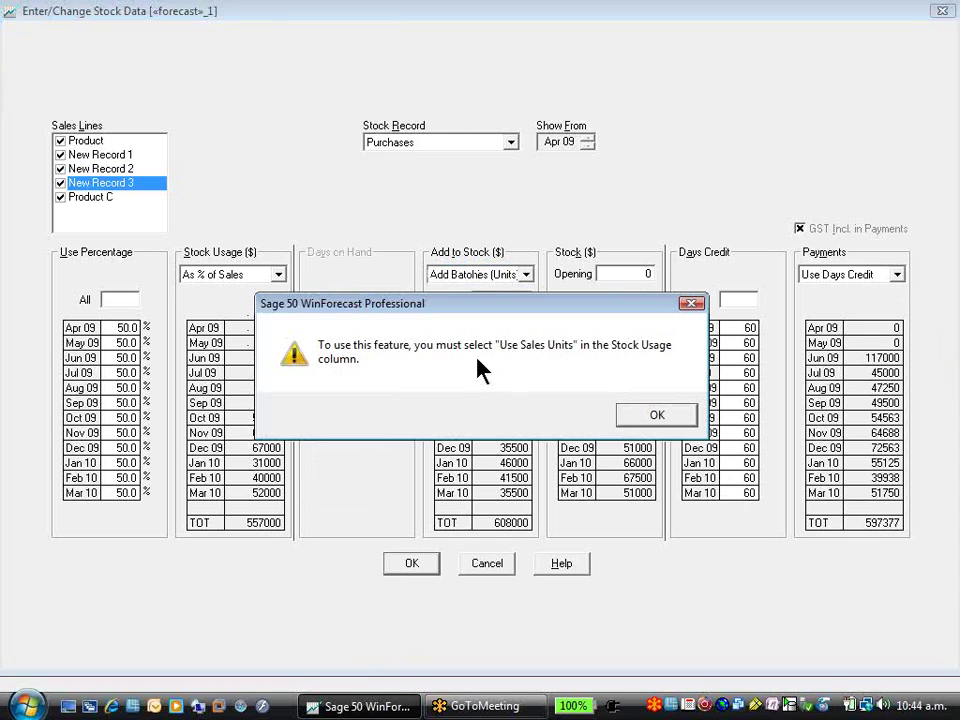
click(657, 418)
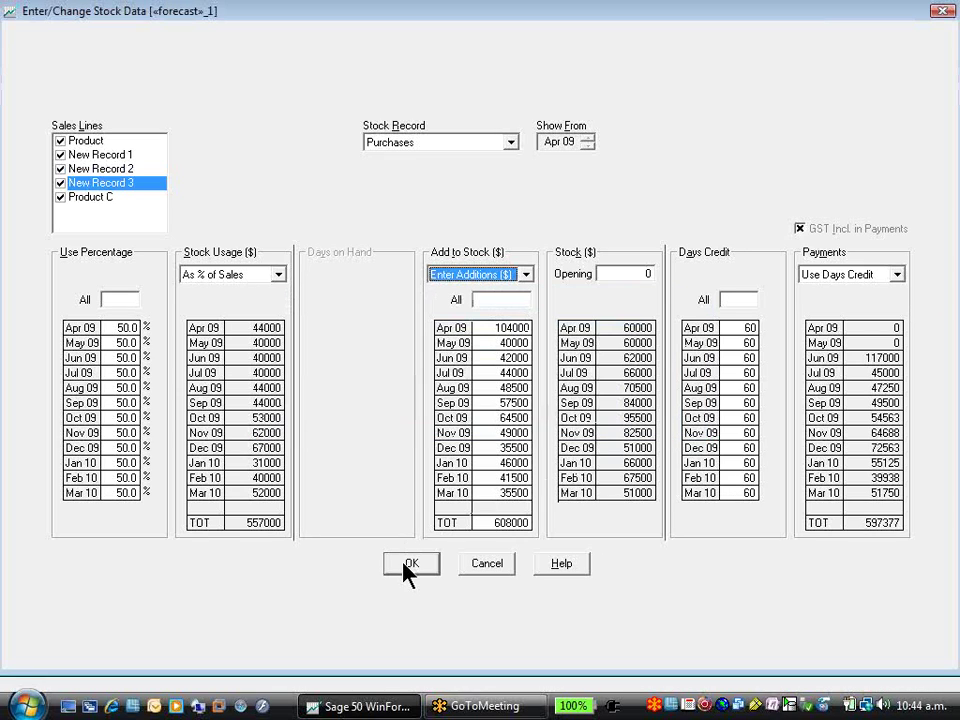
- Revert stock additions to Use Days on Hand (60 days) and save the Purchases stock data
click(526, 276)
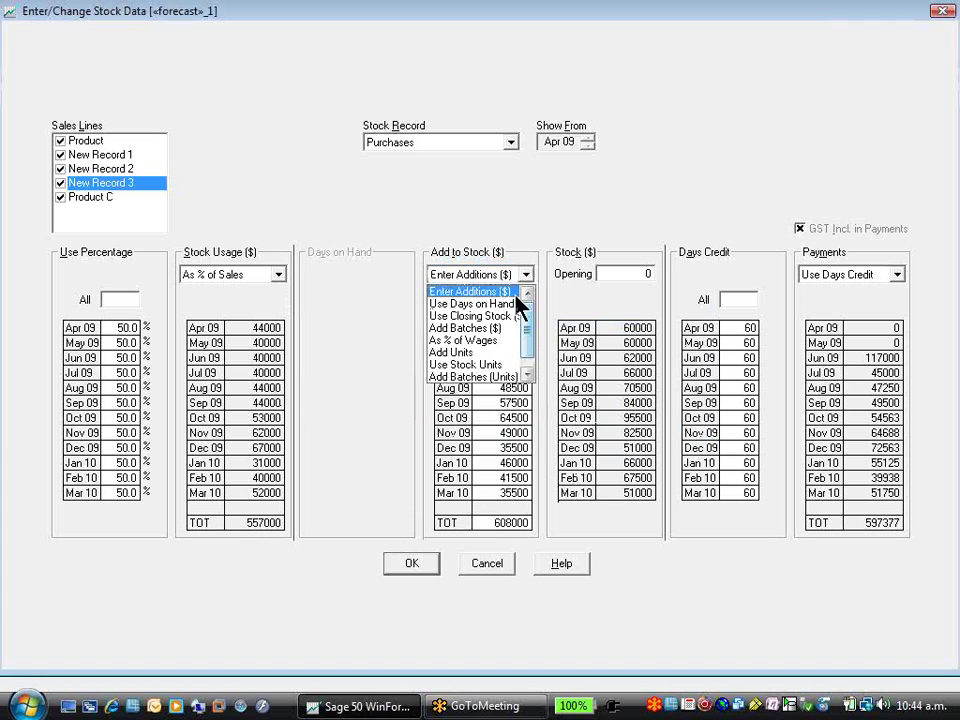
click(522, 303)
click(426, 566)
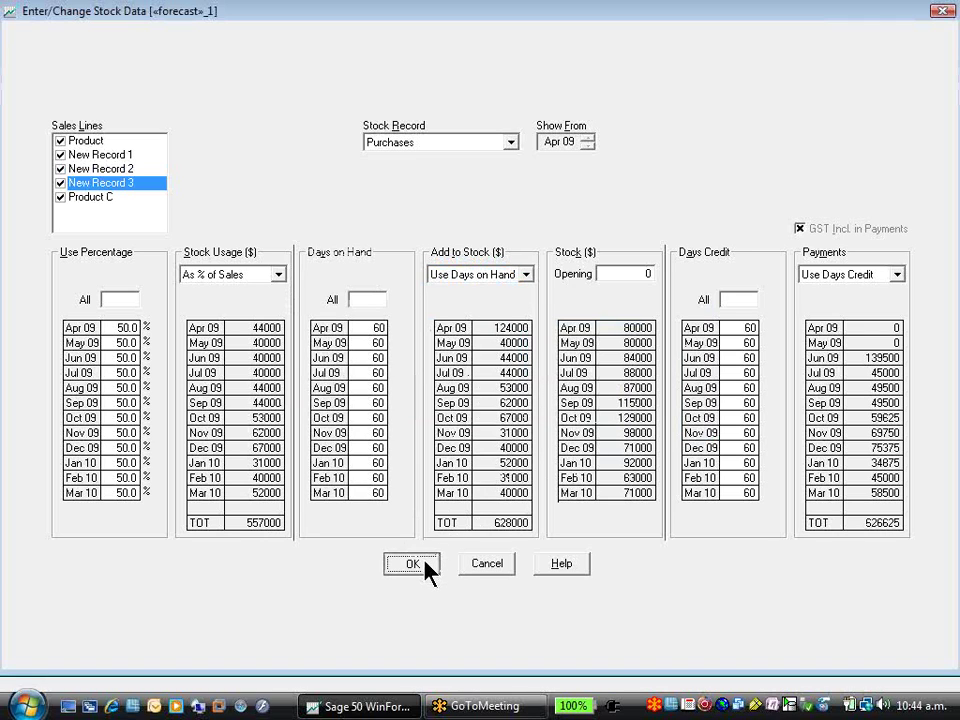